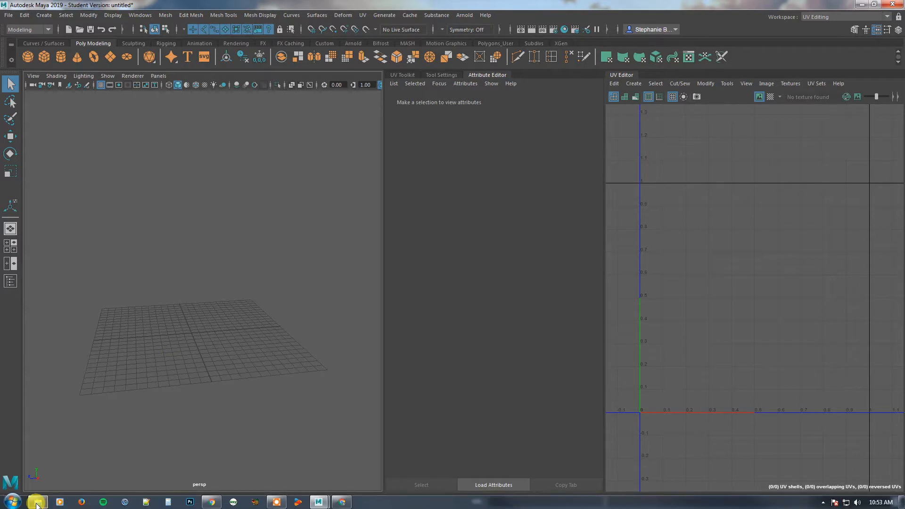
Step: Look over the two reference JPEG images in the finalProject sourceimages folder in Windows Explorer, and return to Maya
left_click(38, 505)
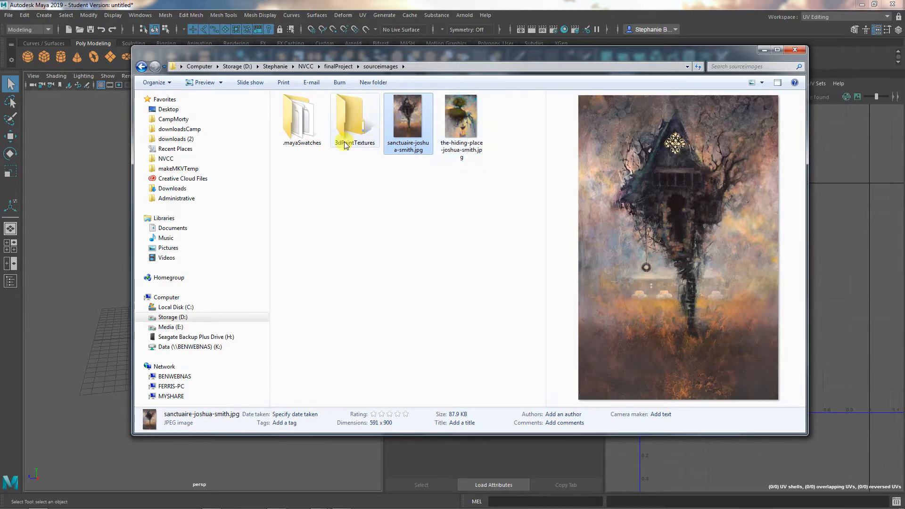
left_click(462, 120)
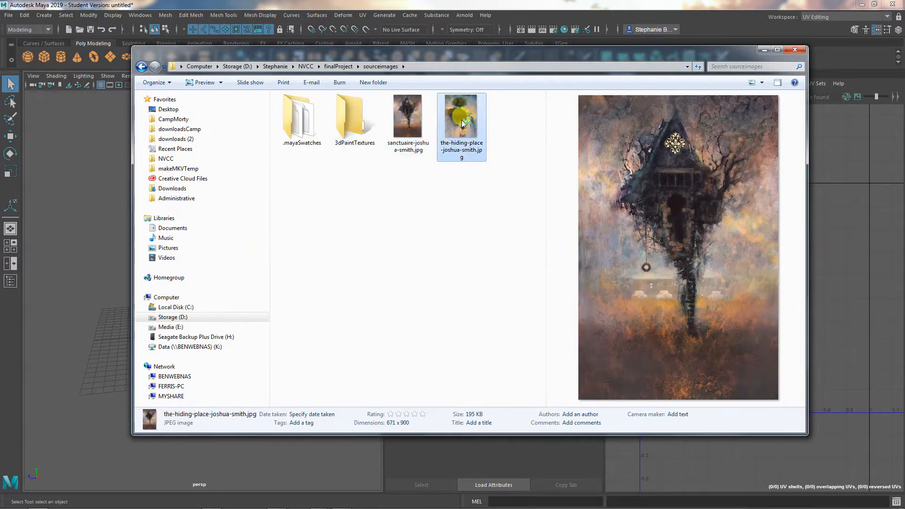
left_click(405, 121)
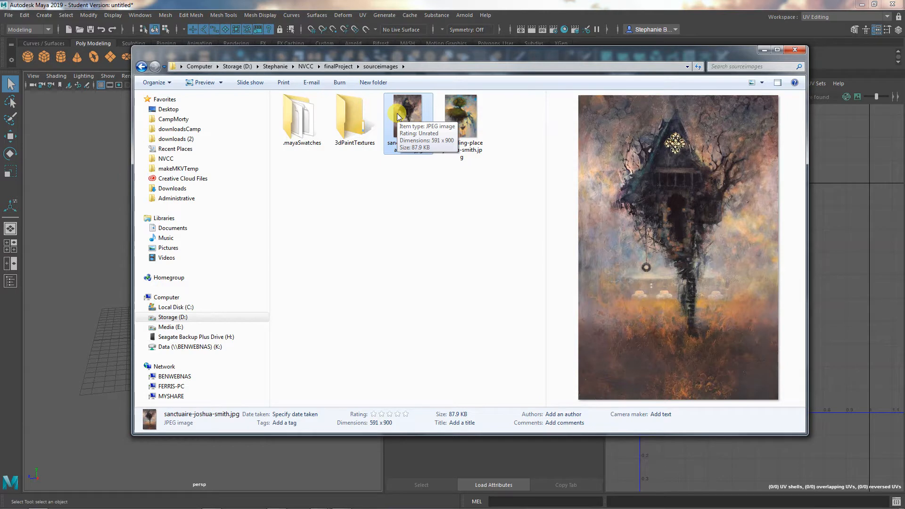
left_click(76, 203)
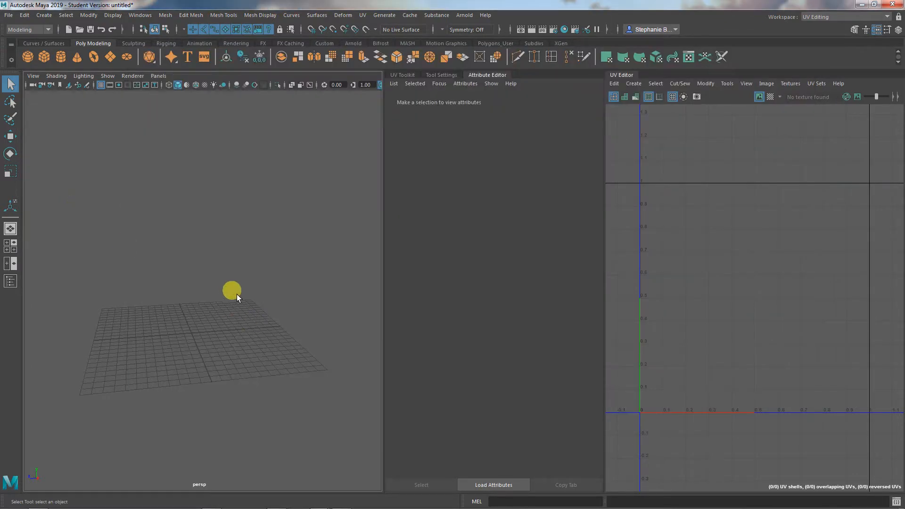
middle_click_drag(236, 294, 250, 329, "alt")
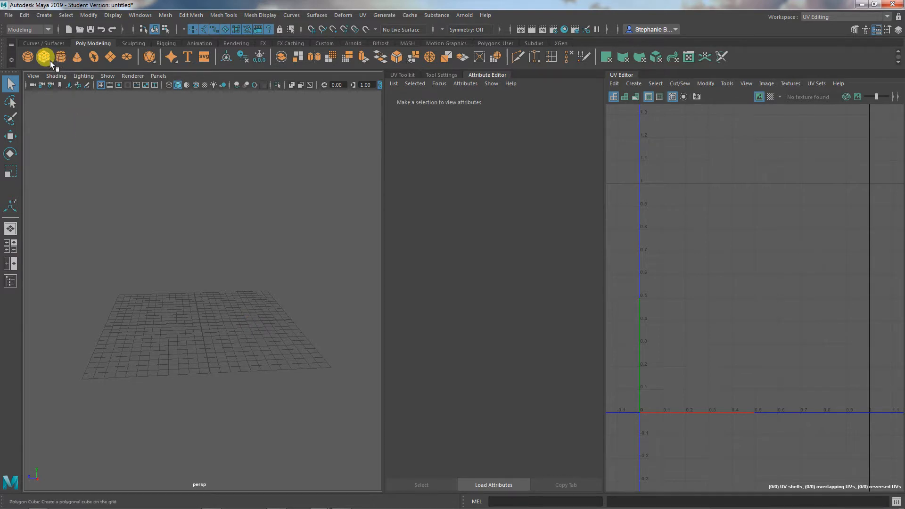
left_click(111, 56)
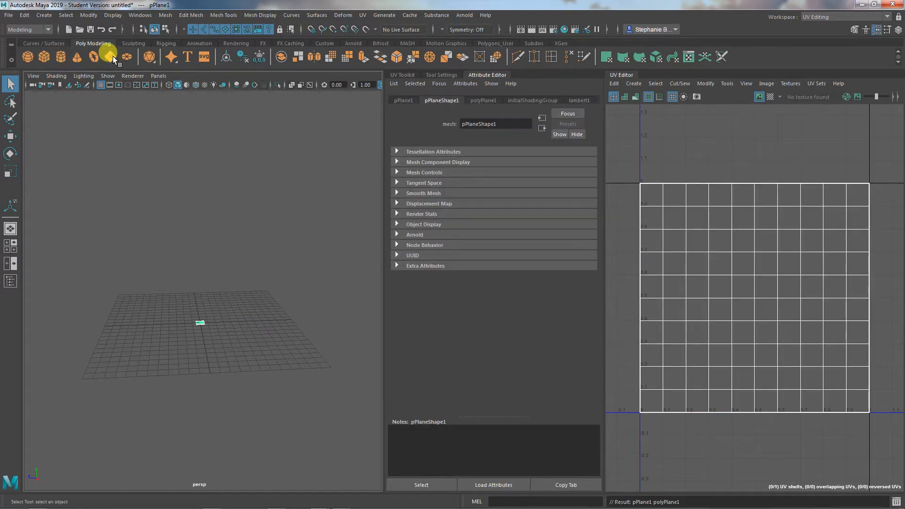
left_click(222, 247)
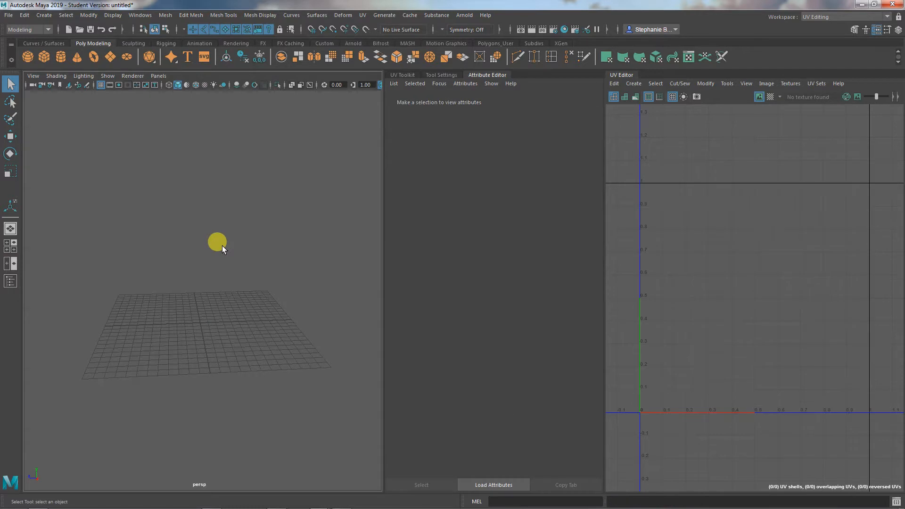
Step: Check the current project's name and folder locations in the Project Window, and close it without changes
left_click(7, 15)
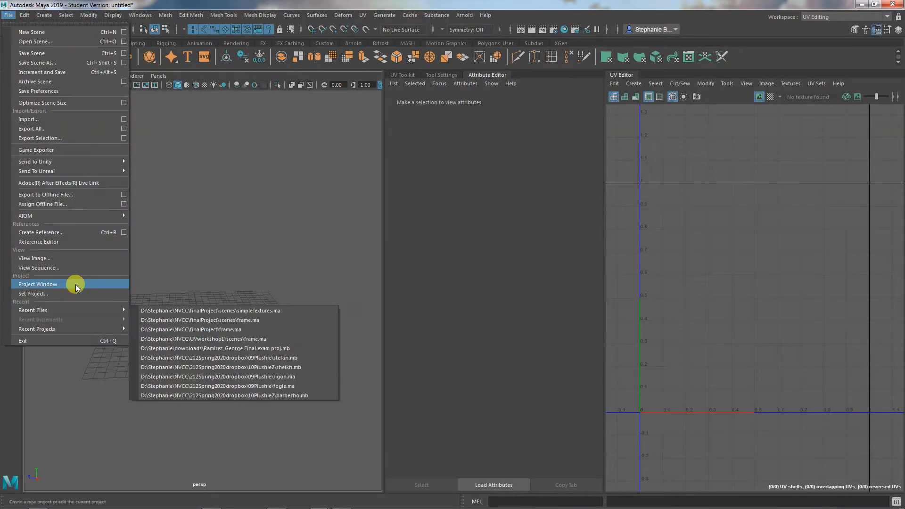
left_click(74, 282)
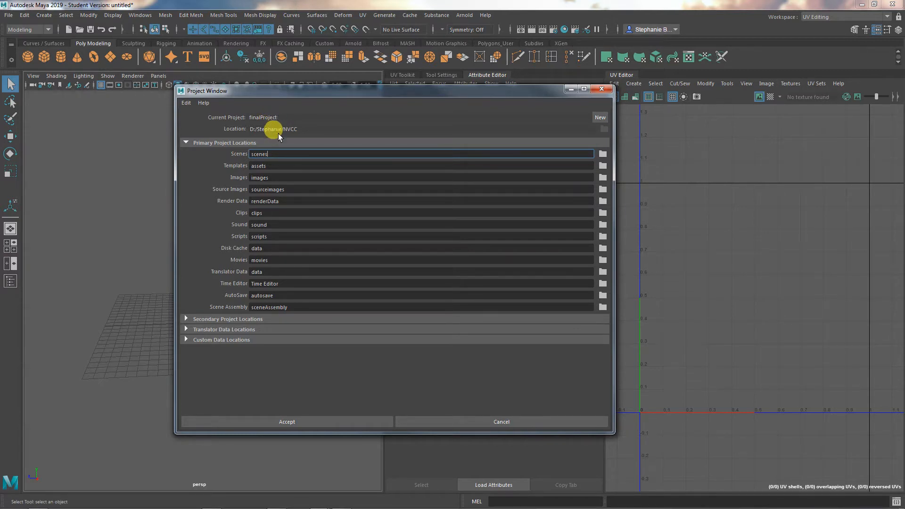
left_click(528, 421)
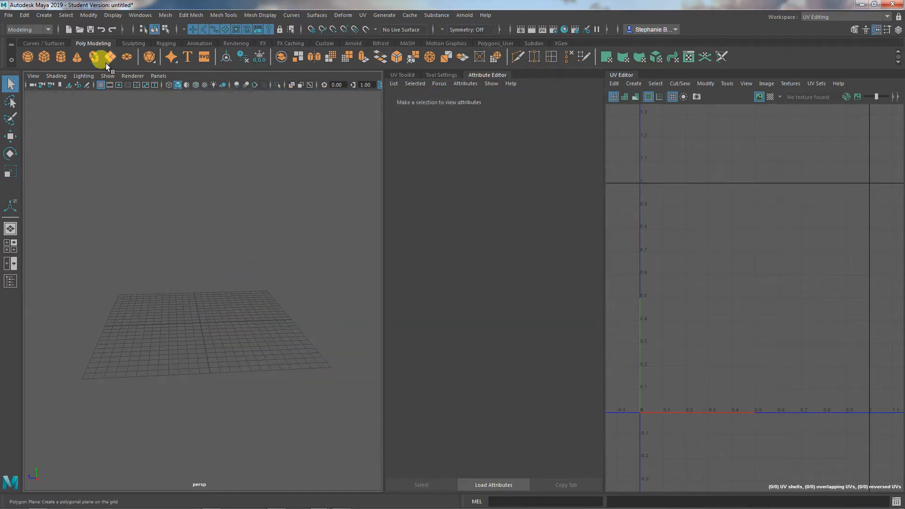
left_click(8, 15)
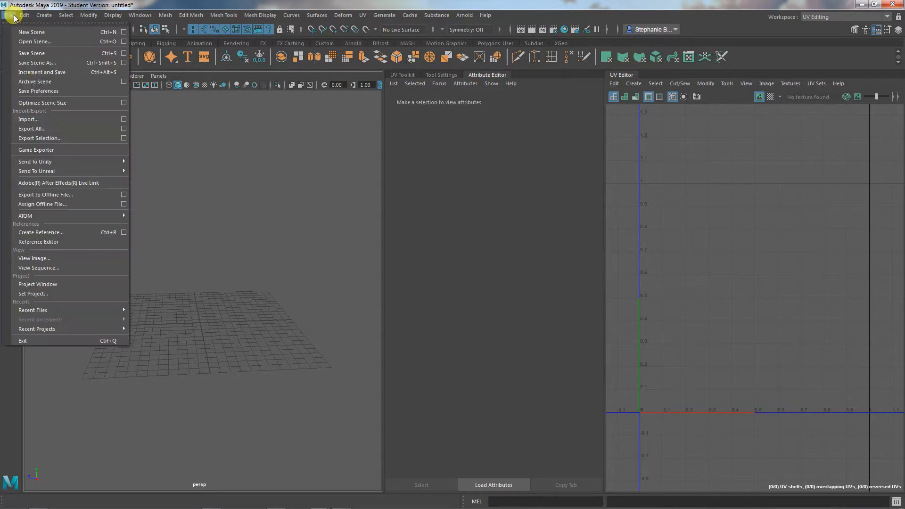
left_click(82, 295)
scroll(208, 274, "down", 4)
left_click(208, 276)
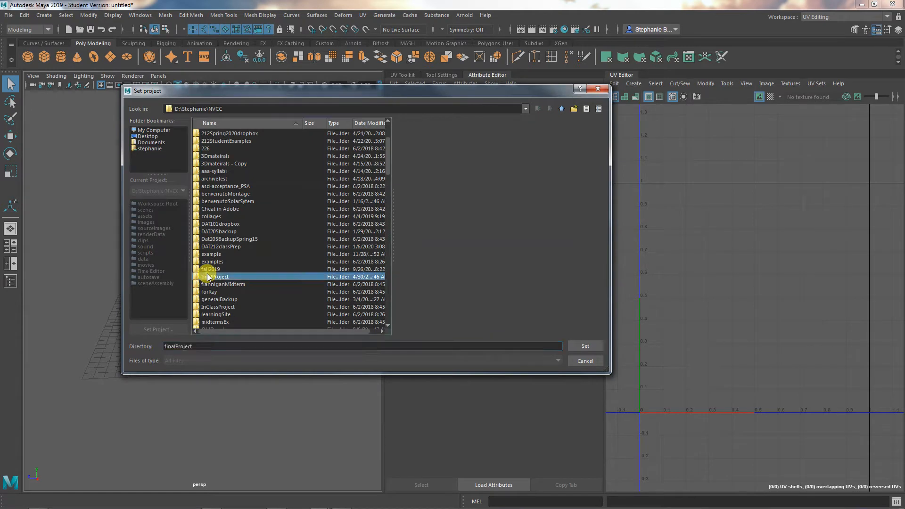
left_click(585, 360)
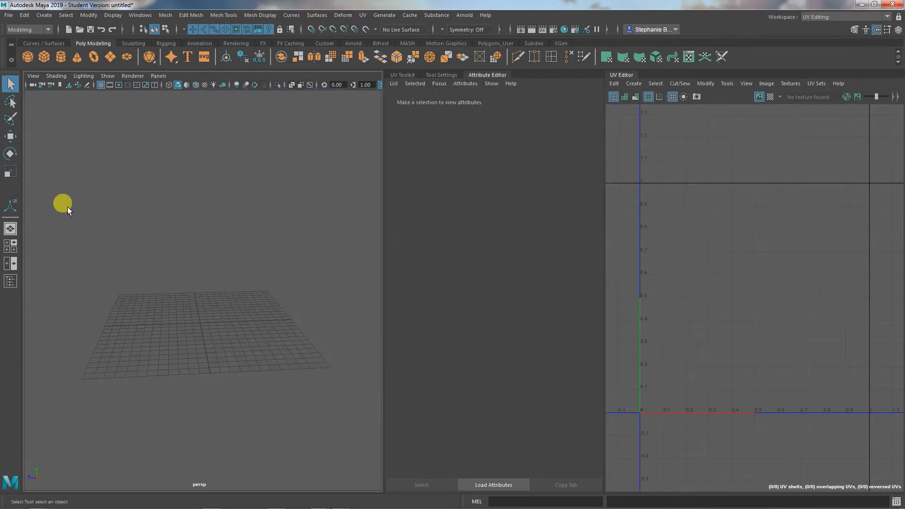
Step: Create a polygon plane at the origin and move it up about 10.6 units in Y
left_click(109, 57)
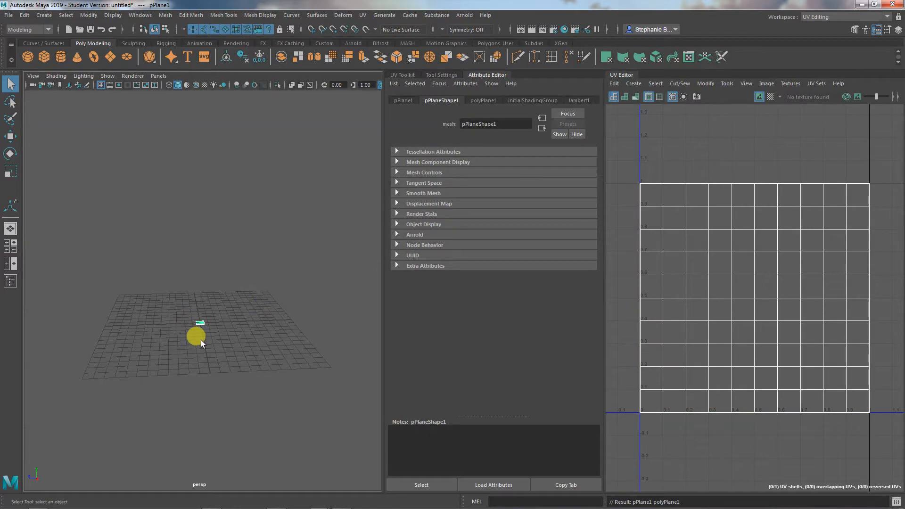
key("w")
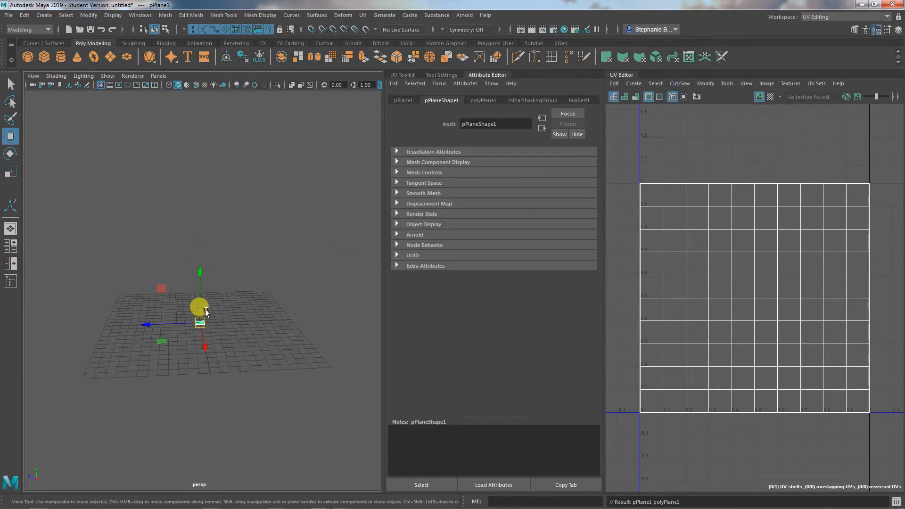
left_click_drag(206, 312, 177, 185)
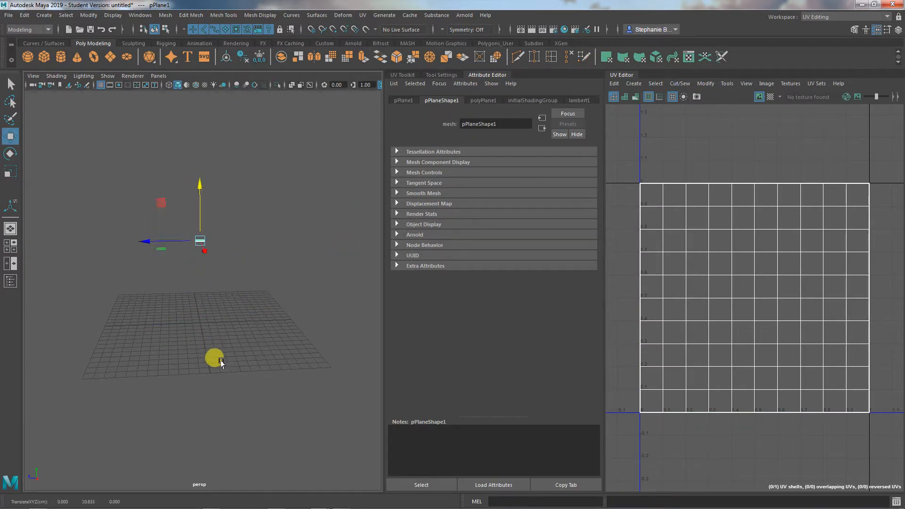
left_click_drag(221, 362, 162, 306, "alt")
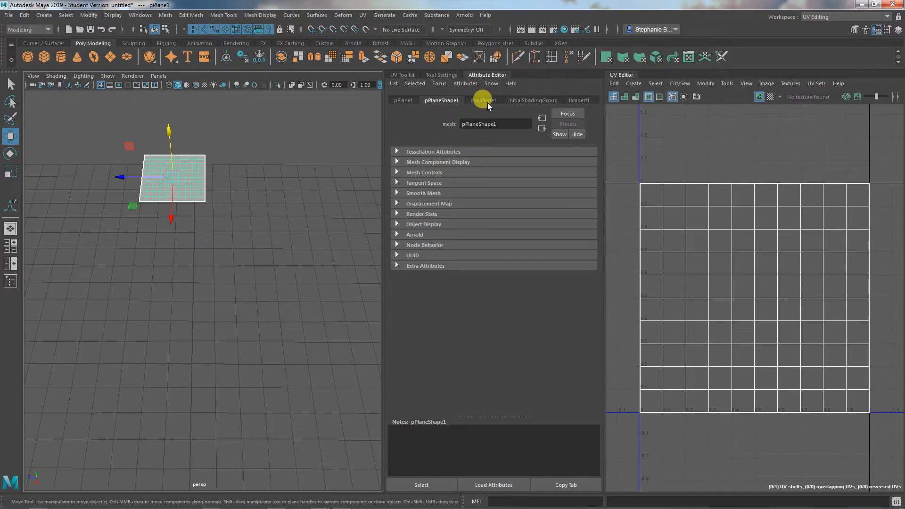
Step: View the plane's polyPlane1 attributes in the Maya Classic workspace, and return to the UV Editing workspace
left_click(809, 17)
left_click(812, 27)
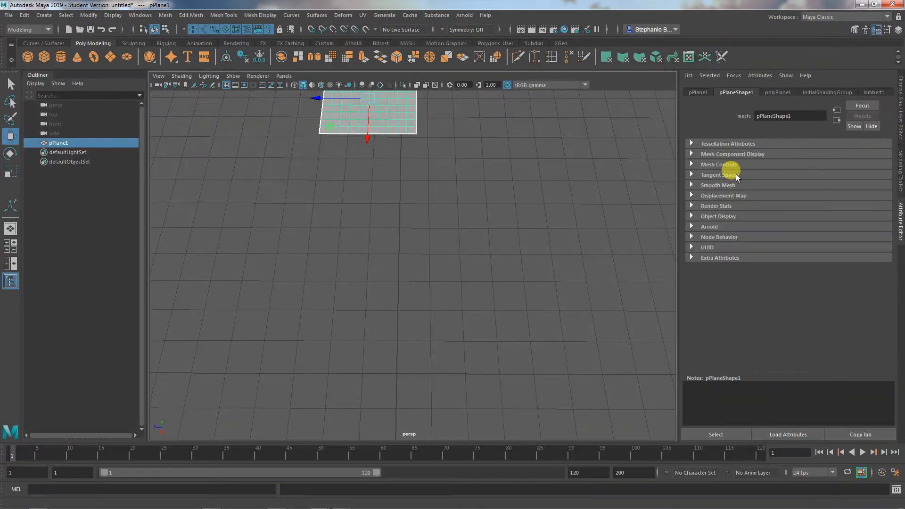
left_click(873, 93)
left_click(777, 92)
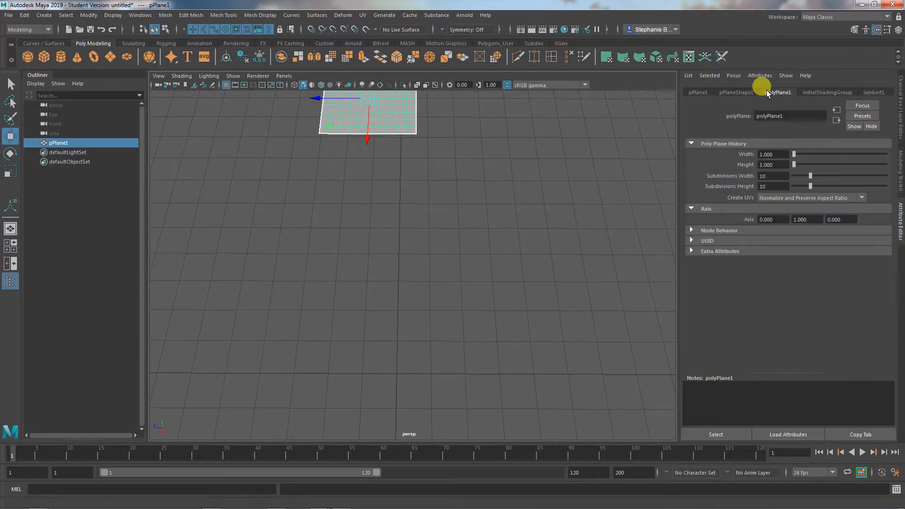
left_click(832, 17)
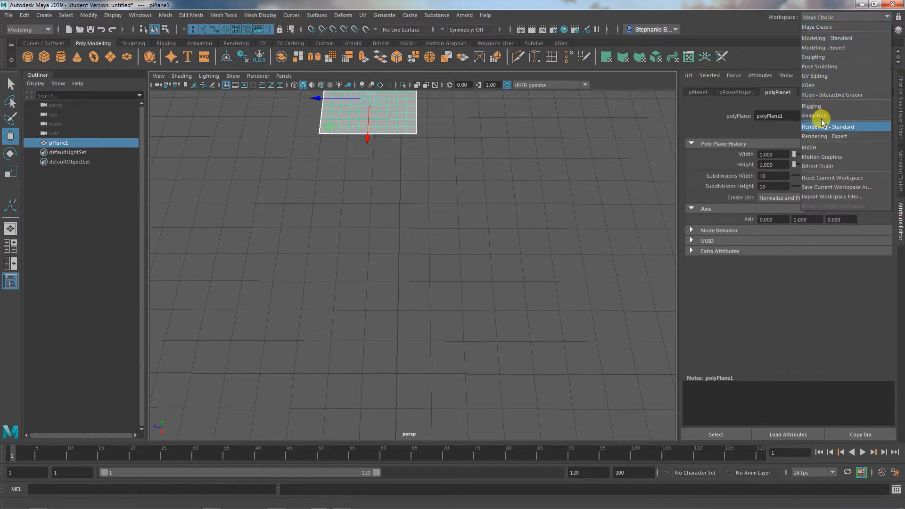
left_click(823, 74)
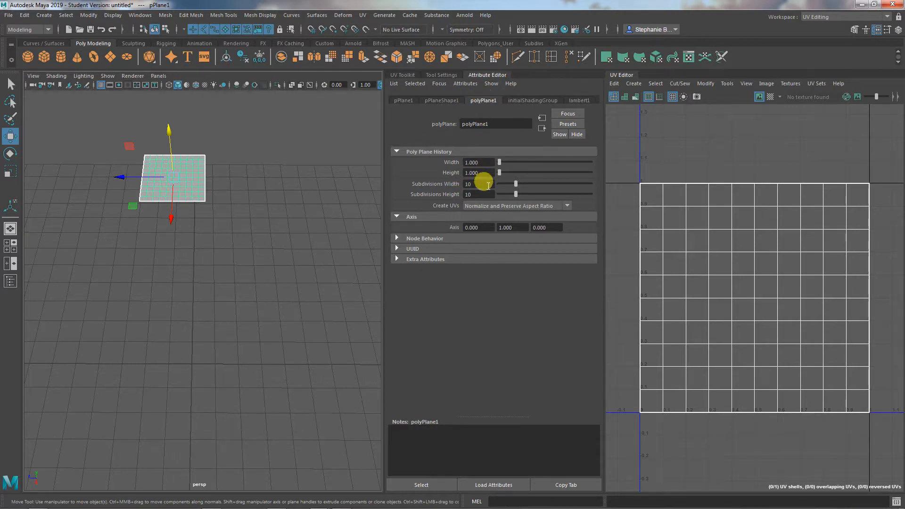
Step: Set the plane's Subdivisions Width and Subdivisions Height to 1, and reselect the plane
left_click(477, 184)
type("1")
key("Tab")
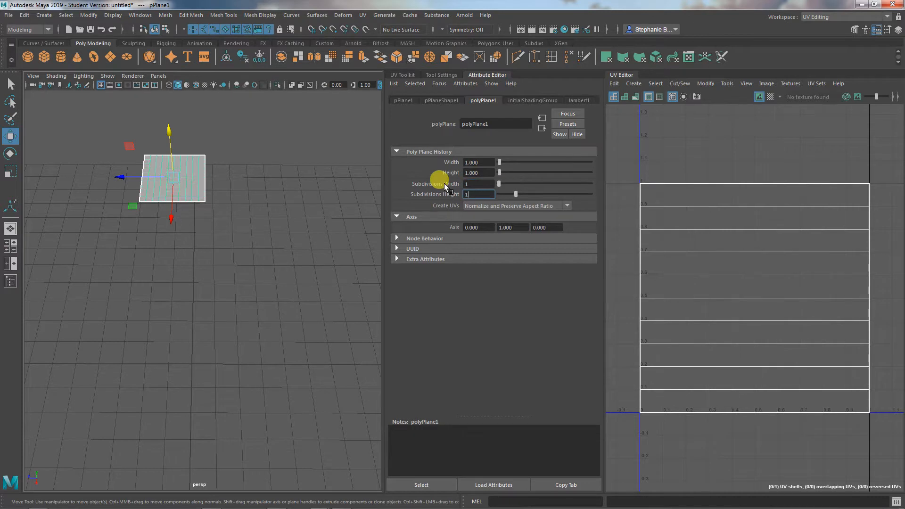
type("1")
key("Tab")
left_click(206, 238)
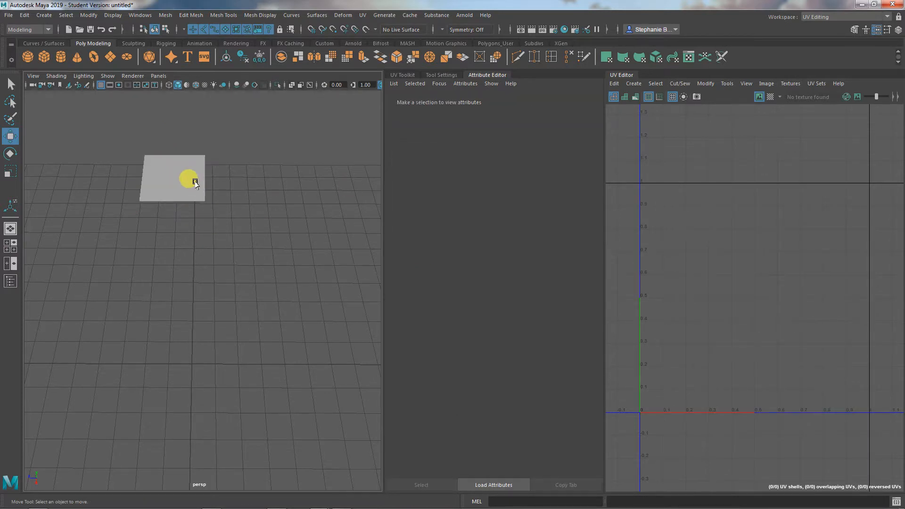
left_click(190, 178)
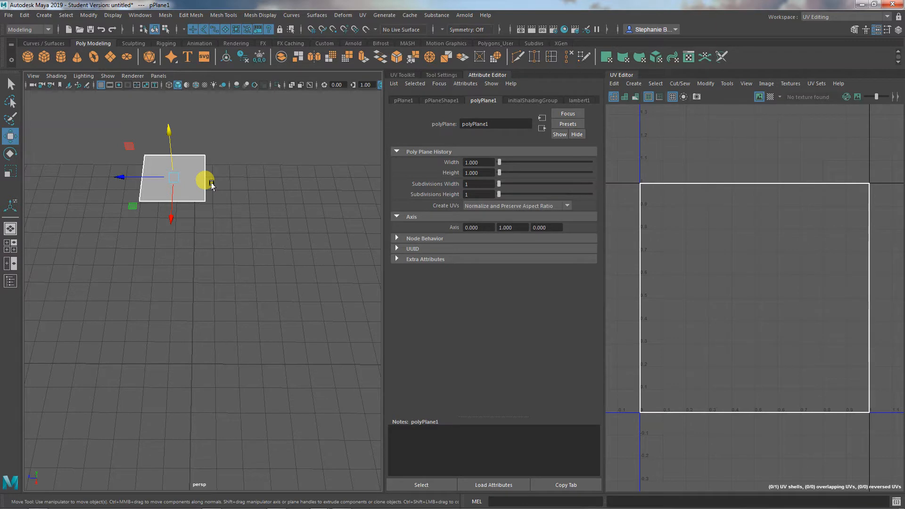
Step: Set the plane's Subdivisions Width and Subdivisions Height to 10
left_click(476, 184)
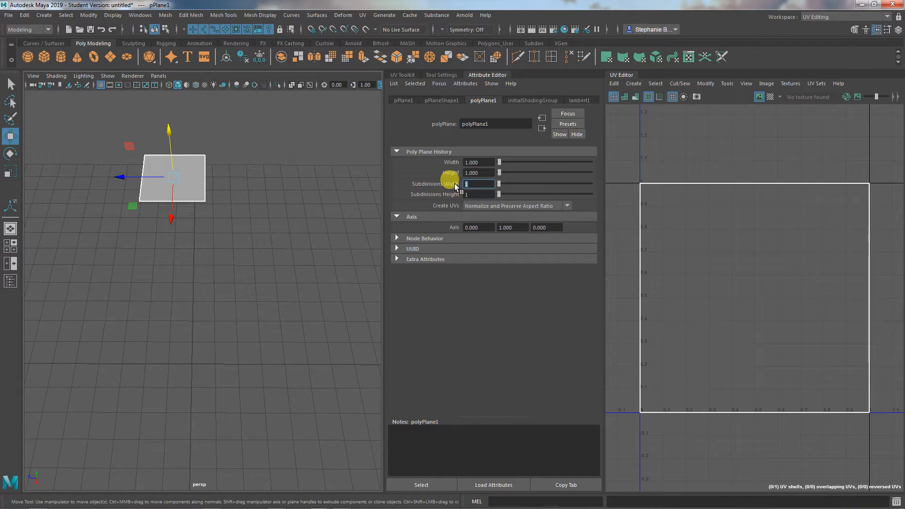
type("10")
key("Tab")
type("10")
key("Return")
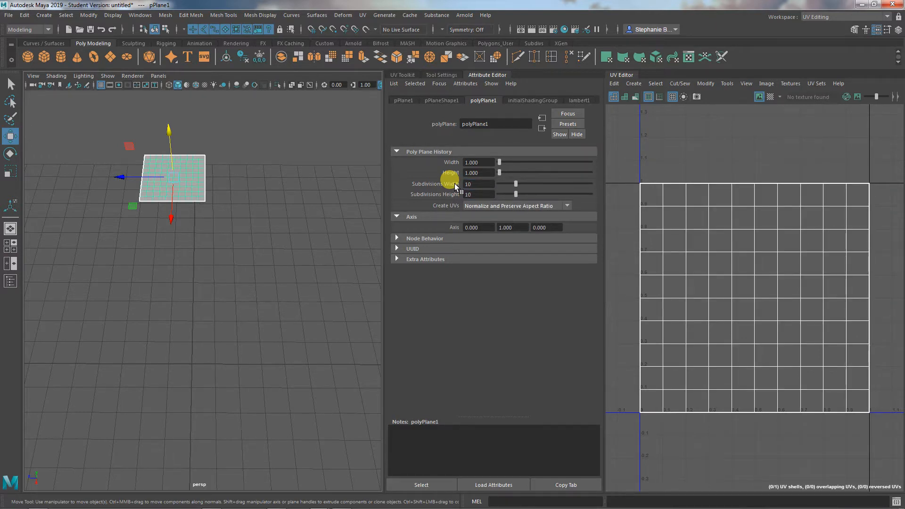
Step: Reduce the plane to a single face by setting both its width and height subdivisions to 1, and reselect it
left_click(479, 184)
type("1")
key("Tab")
type("1")
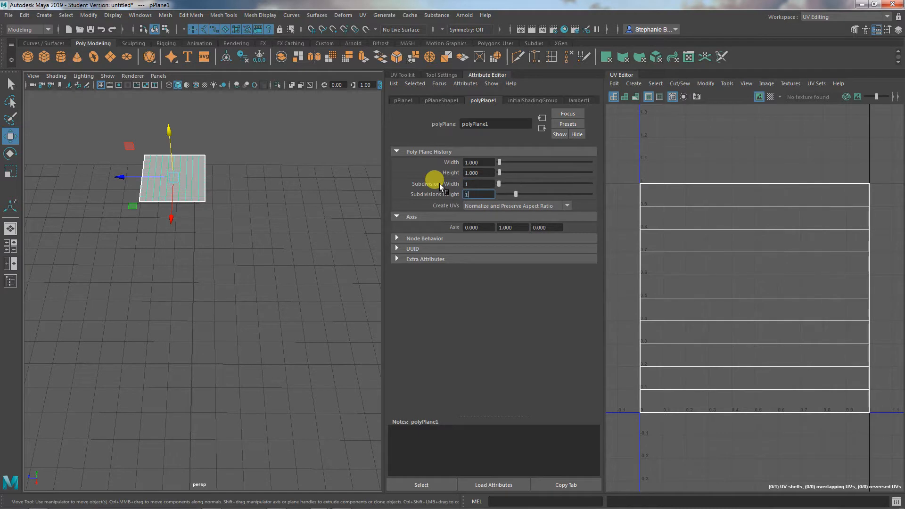
key("Return")
left_click(283, 228)
left_click(183, 190)
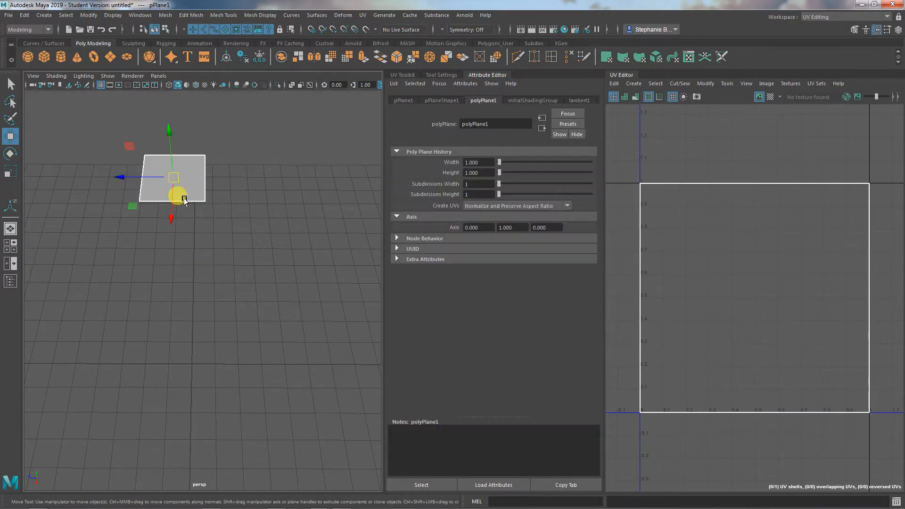
Step: Rotate the plane freehand about the Z axis to about 44.7 degrees, with its transform attributes shown
key("e")
left_click_drag(168, 162, 169, 198)
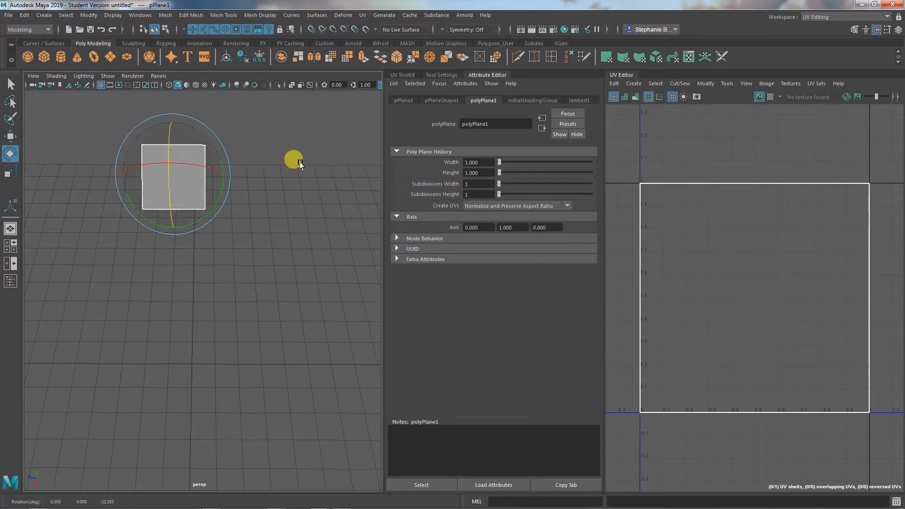
left_click(397, 101)
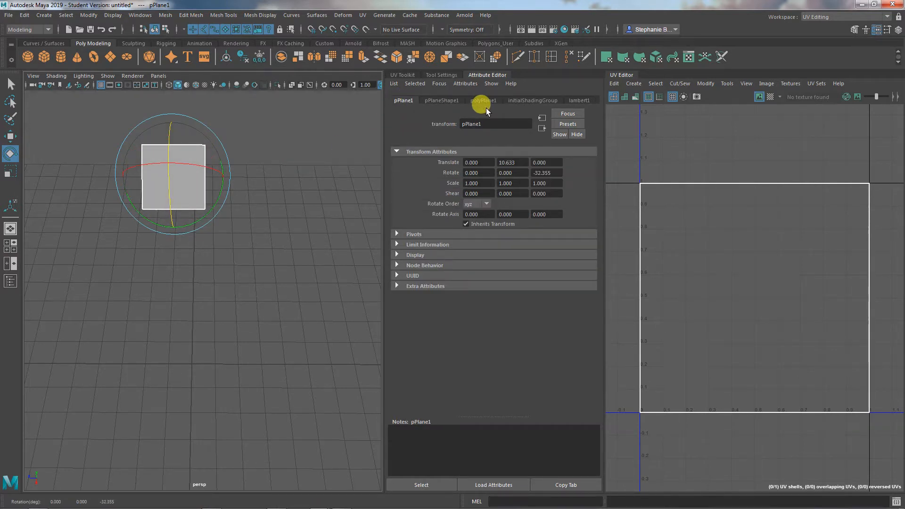
left_click(560, 173)
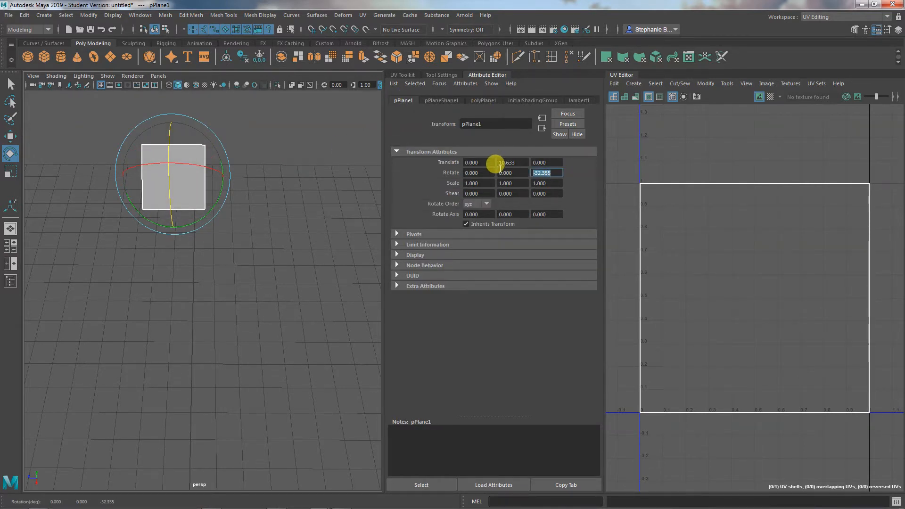
left_click_drag(158, 198, 172, 125)
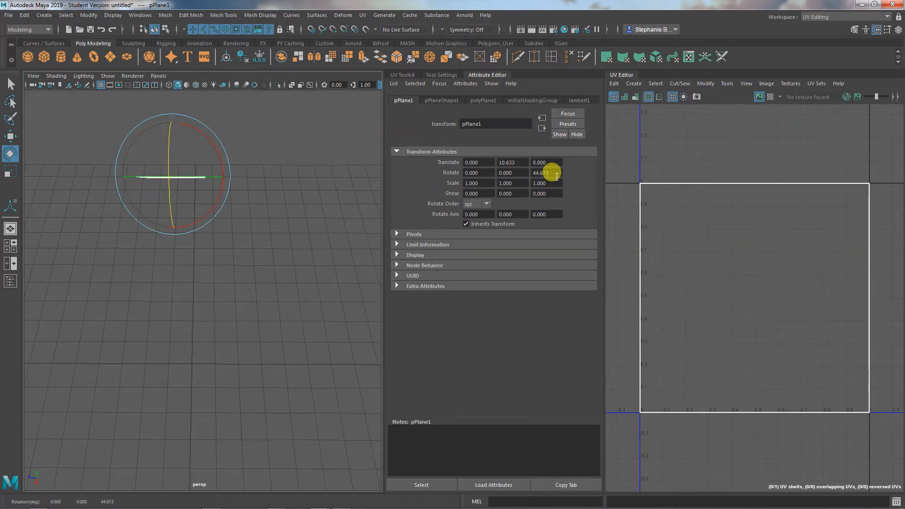
Step: Set the plane's Z rotation to 90 degrees
left_click(549, 173)
type("90")
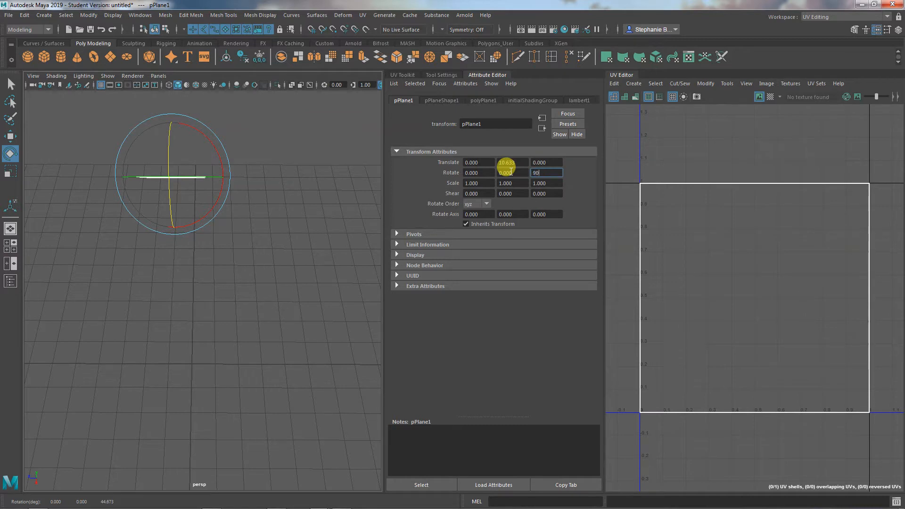
key("Return")
Step: Set the plane's Z rotation to -90 degrees
left_click(543, 174)
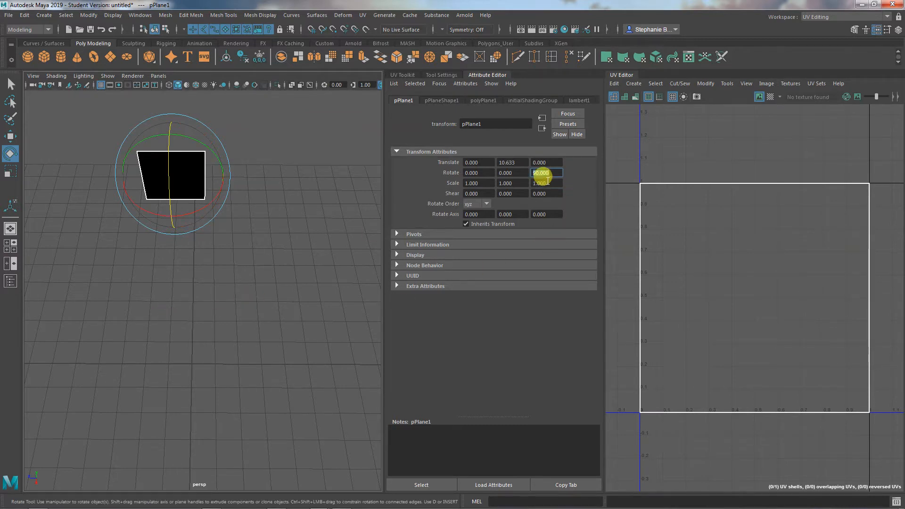
key("BackSpace")
type("-90")
key("Return")
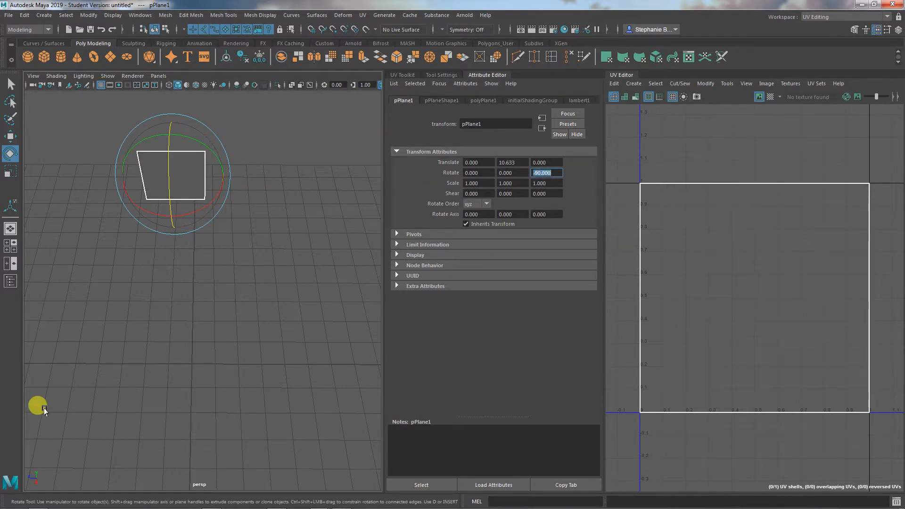
Step: Show the plane's construction settings, deselect the plane, and reselect it
left_click_drag(40, 409, 141, 426, "alt")
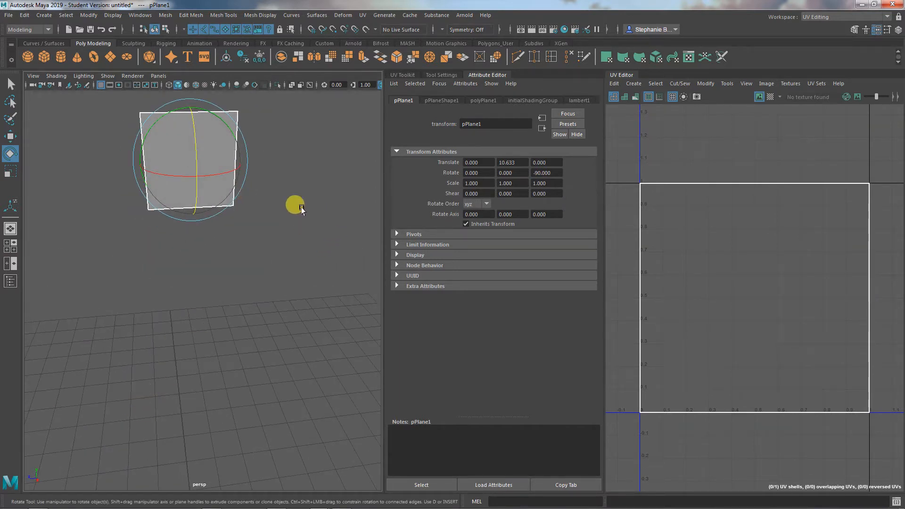
left_click(483, 100)
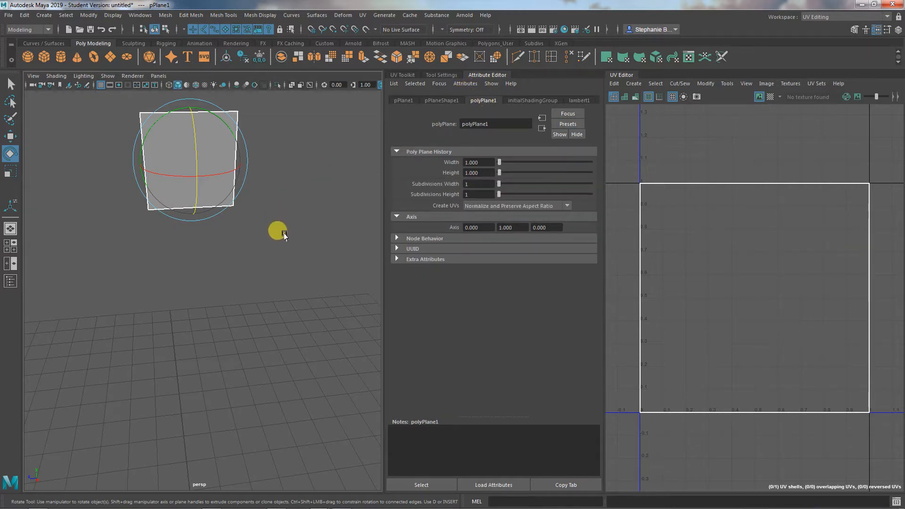
right_click_drag(258, 313, 181, 308, "alt")
left_click_drag(182, 307, 211, 322, "alt")
left_click(207, 322)
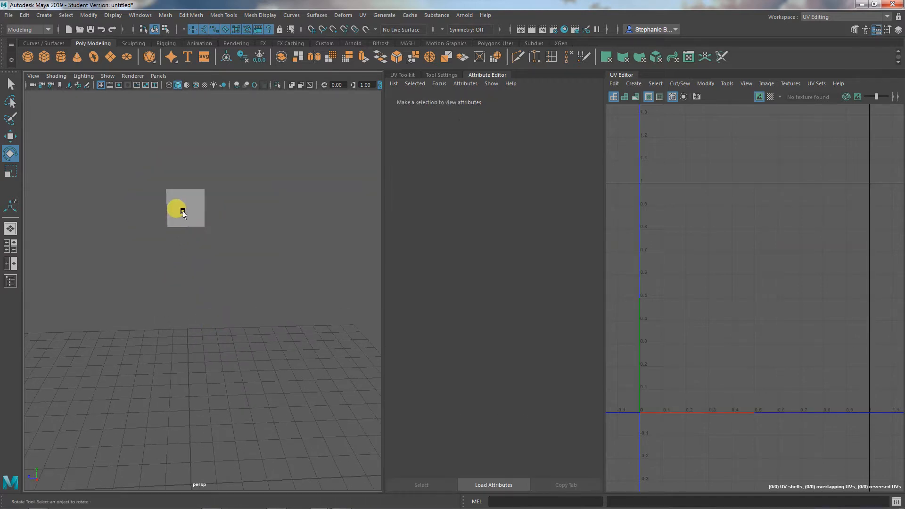
left_click(182, 207)
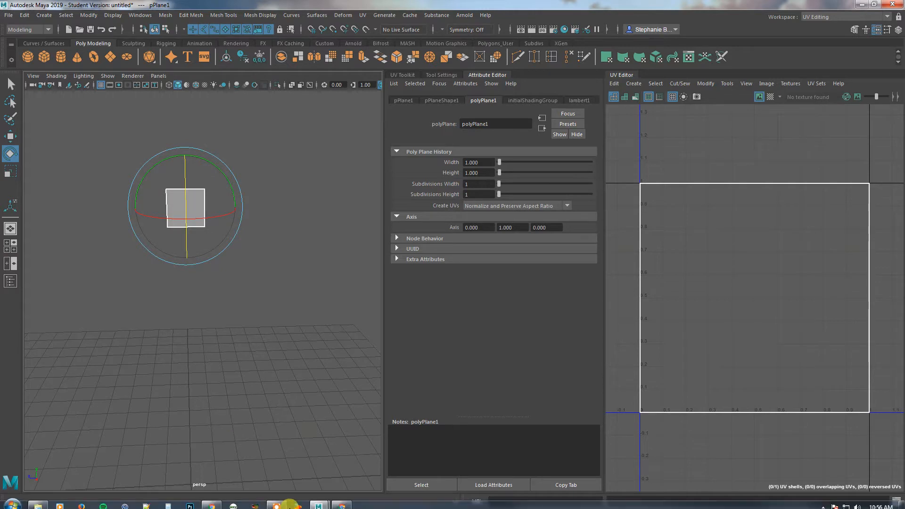
Step: Switch to the sourceimages folder in Windows Explorer, examine the proportions of sanctuaire-joshua-smith.jpg, and return to the plane in Maya
left_click(37, 502)
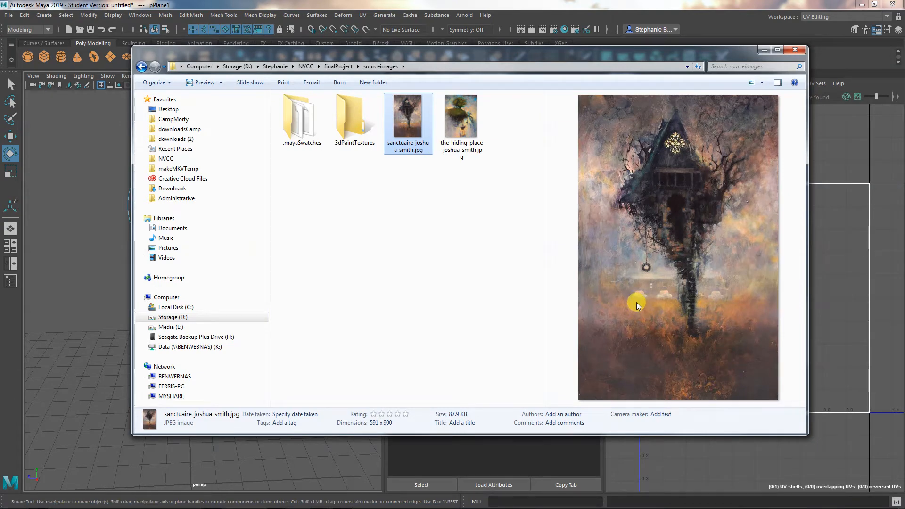
left_click(55, 200)
left_click(185, 197)
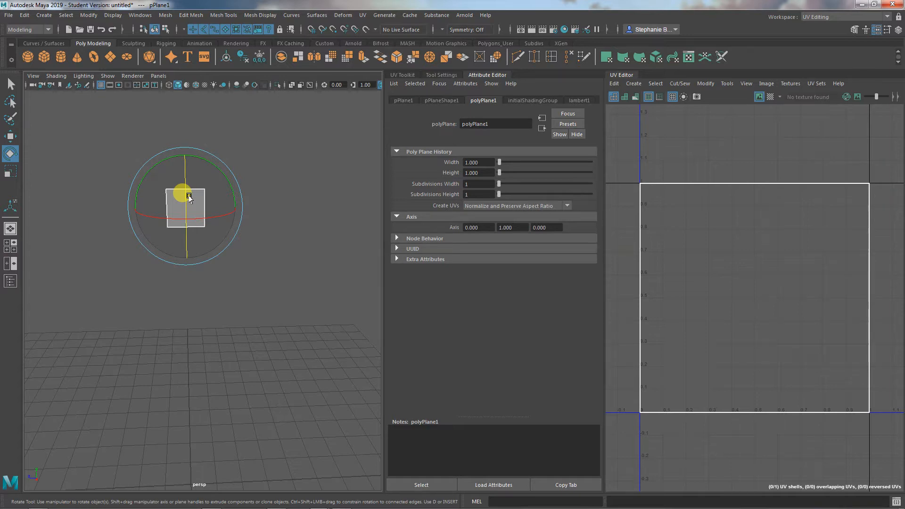
Step: Set the plane's construction width to 11.2 and its height to 17
left_click(481, 162)
type("11.2")
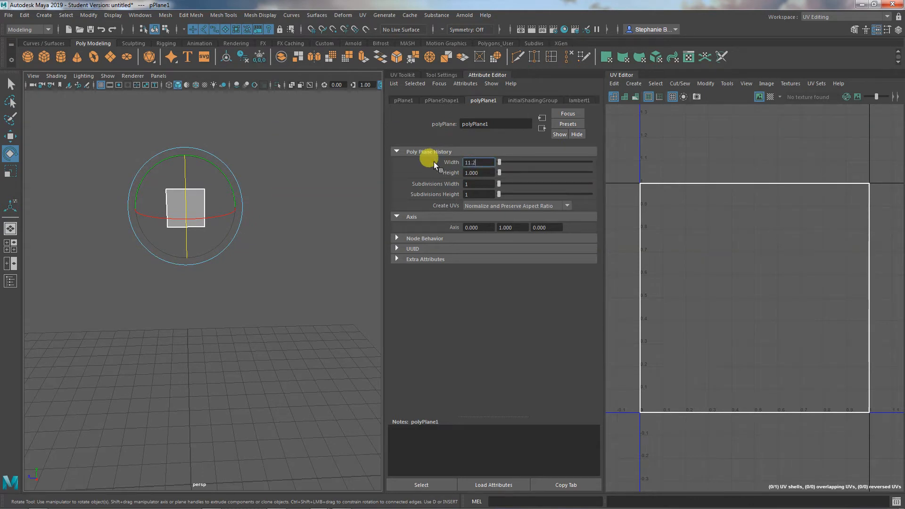
key("Tab")
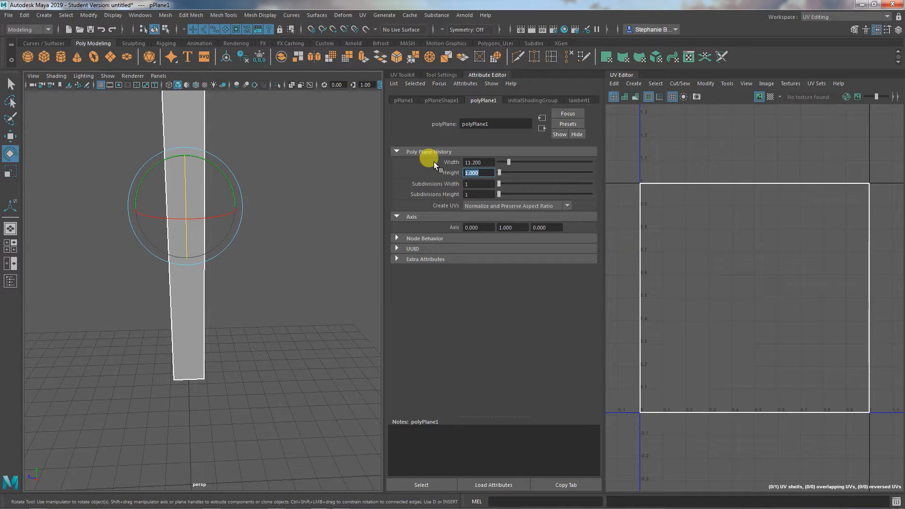
type("17")
key("Return")
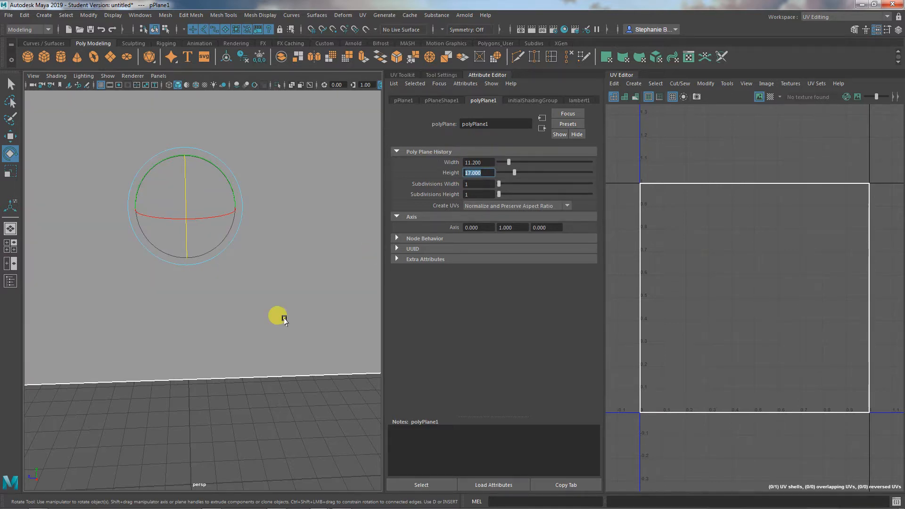
right_click_drag(297, 323, 131, 317, "alt")
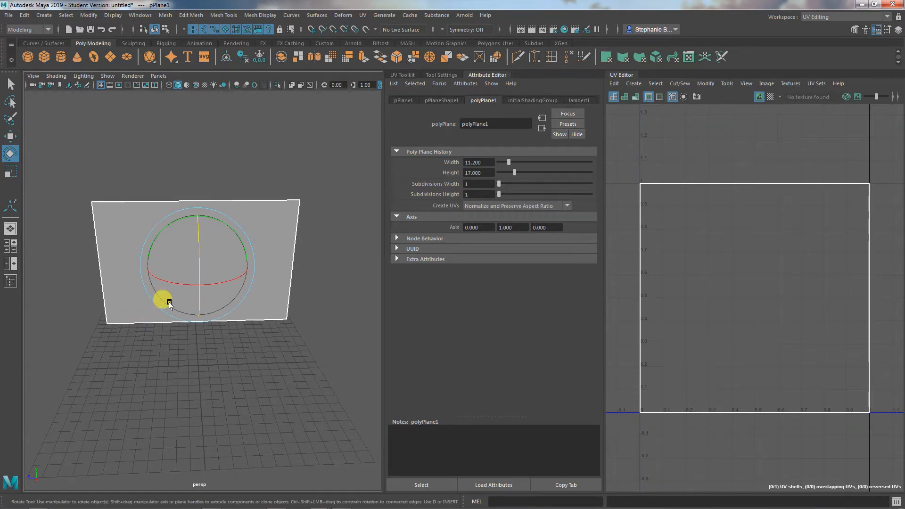
Step: Rotate the plane freehand into portrait orientation and turn it around its vertical axis to face the view
left_click_drag(214, 220, 275, 307)
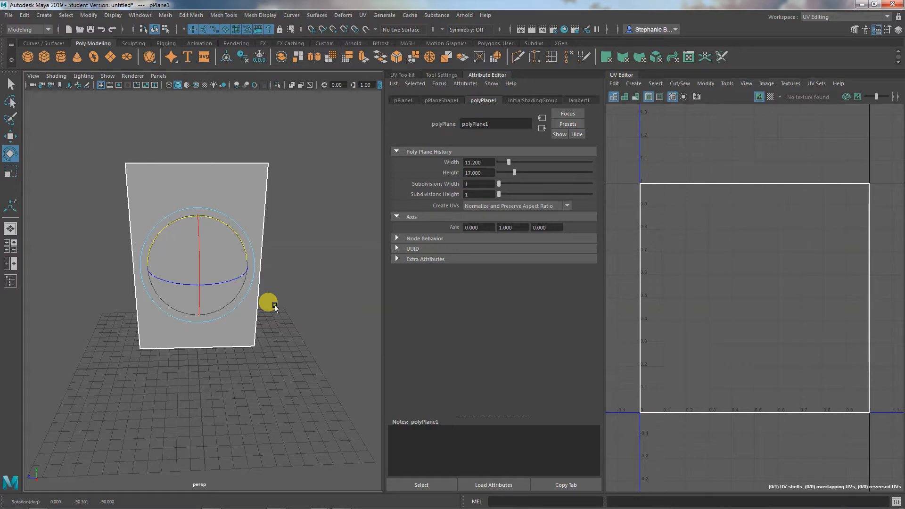
left_click_drag(252, 361, 172, 367, "alt")
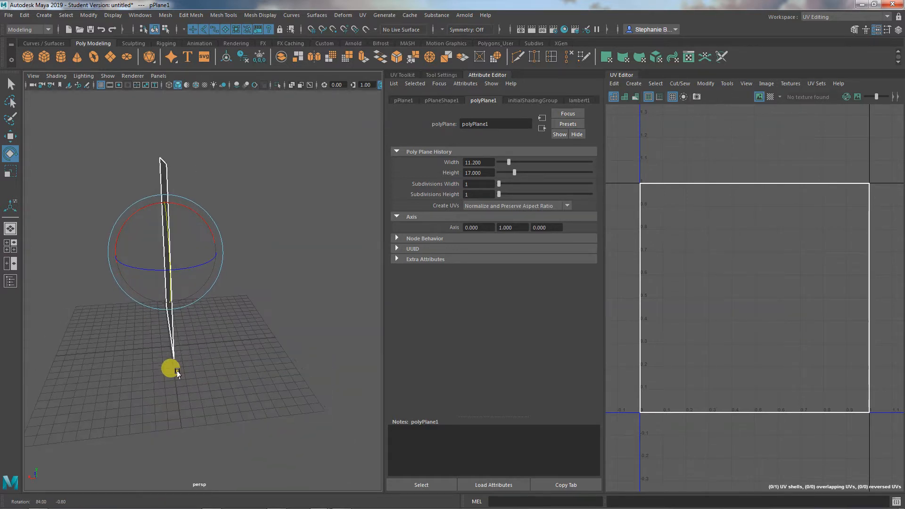
left_click_drag(144, 266, 215, 284)
left_click_drag(182, 376, 160, 377, "alt")
right_click_drag(160, 377, 204, 388, "alt")
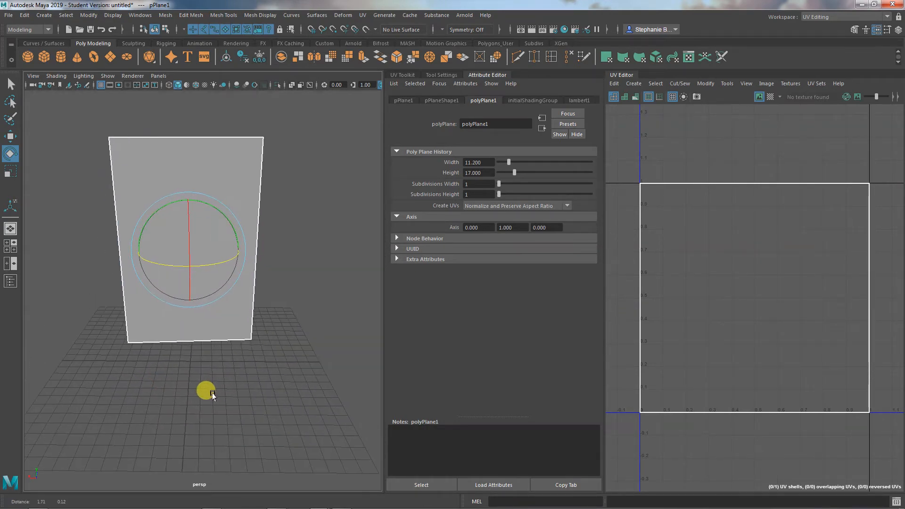
Step: Set the plane's rotation to 90 in X, 0 in Y and 0 in Z, and view its front side
left_click(401, 100)
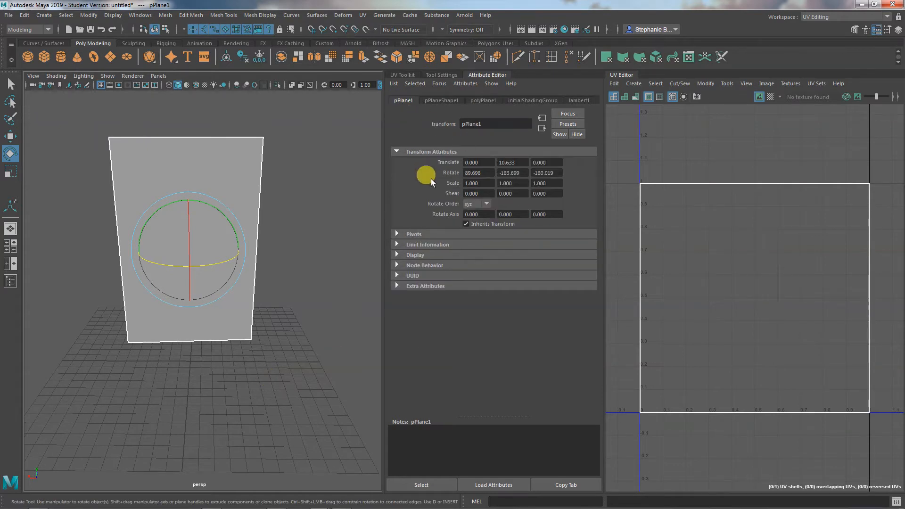
left_click_drag(492, 173, 446, 174)
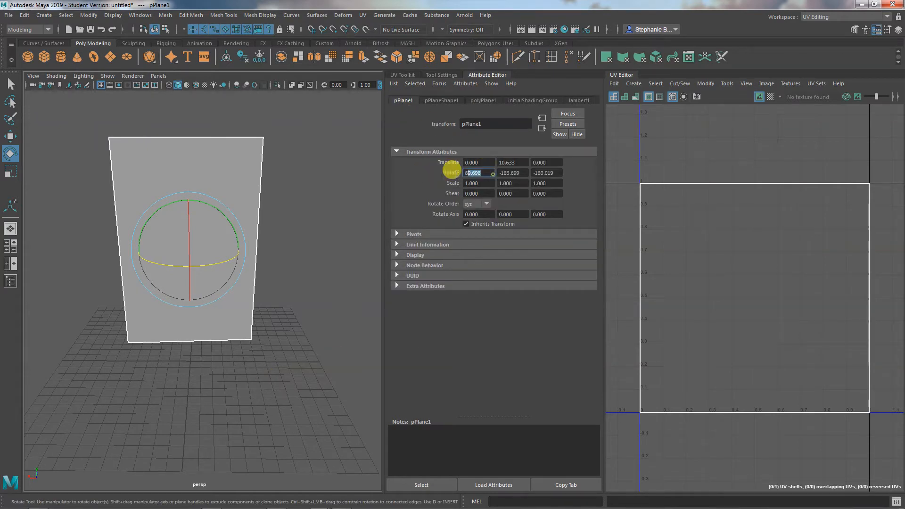
type("90")
key("Tab")
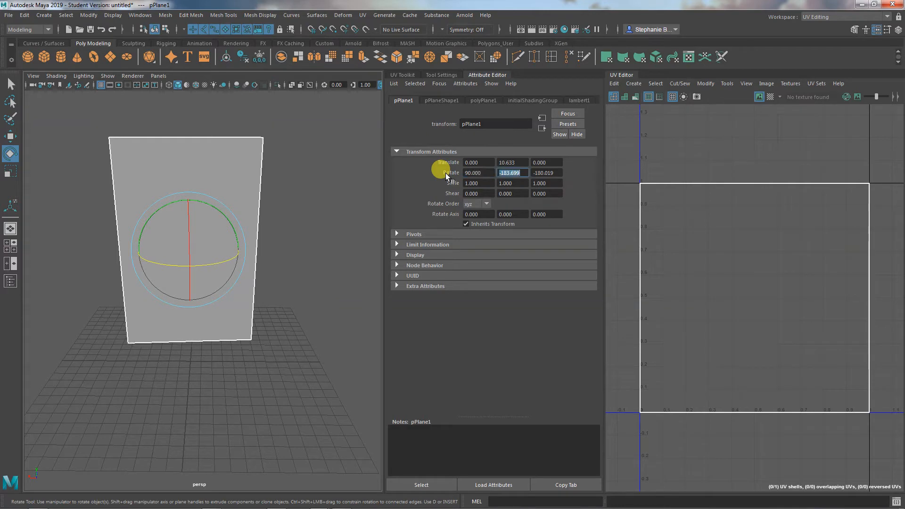
type("0")
key("Tab")
type("0")
key("Tab")
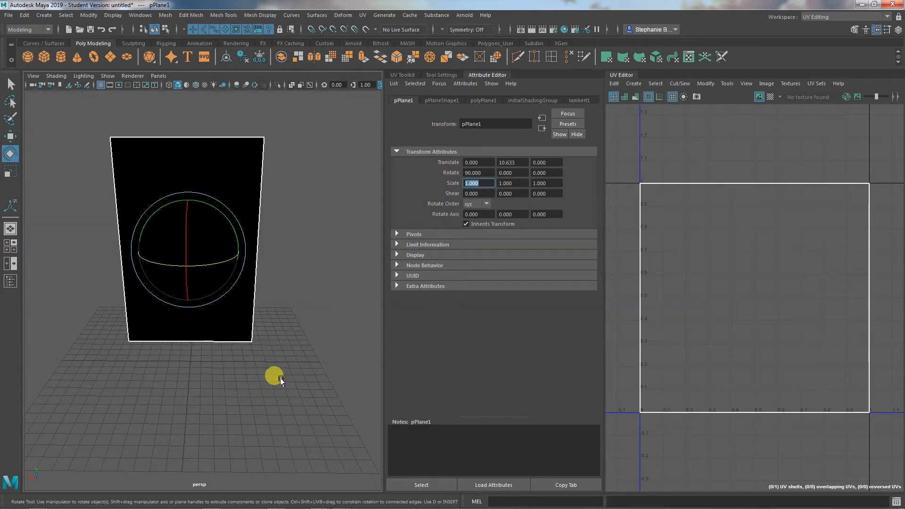
left_click_drag(273, 376, 73, 378, "alt")
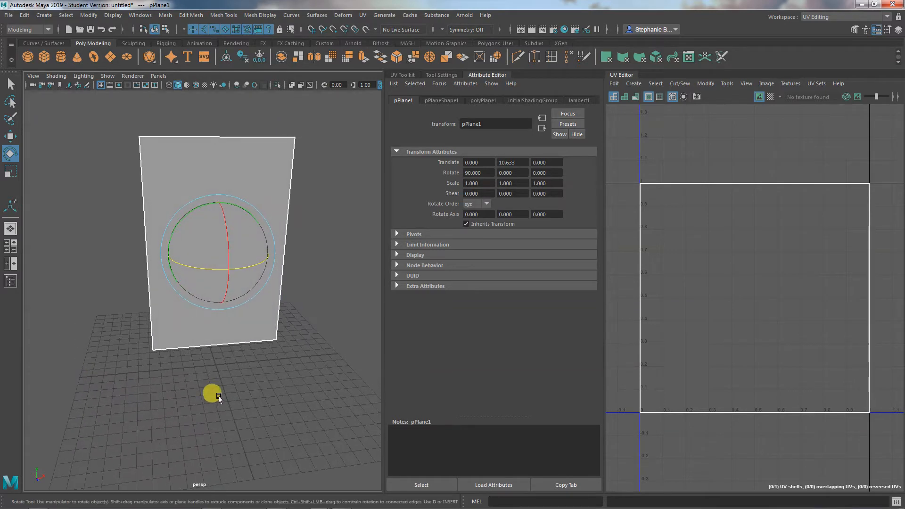
mouse_move(222, 396)
left_mouse_down("alt")
mouse_move(235, 401)
mouse_move(228, 394)
mouse_move(236, 389)
left_mouse_up("alt")
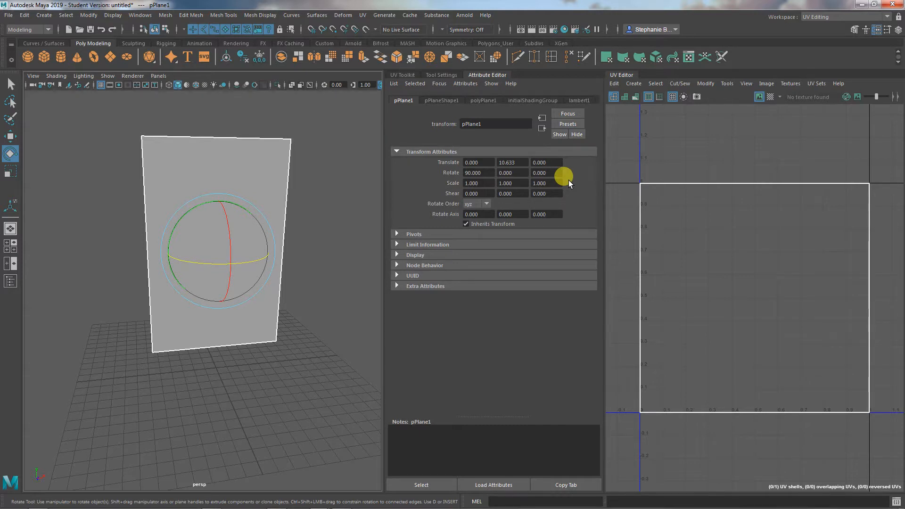
left_click_drag(264, 392, 251, 407, "alt")
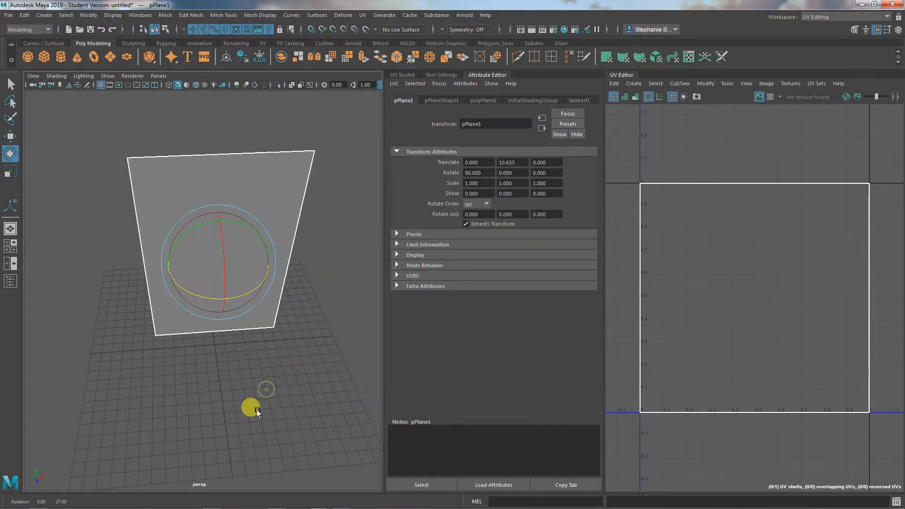
left_click_drag(108, 470, 183, 422, "alt")
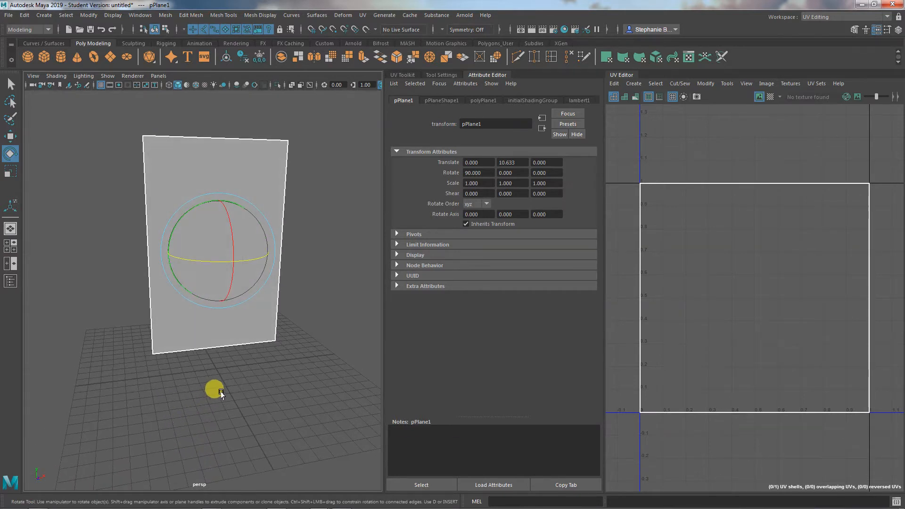
left_click_drag(212, 388, 198, 396, "alt")
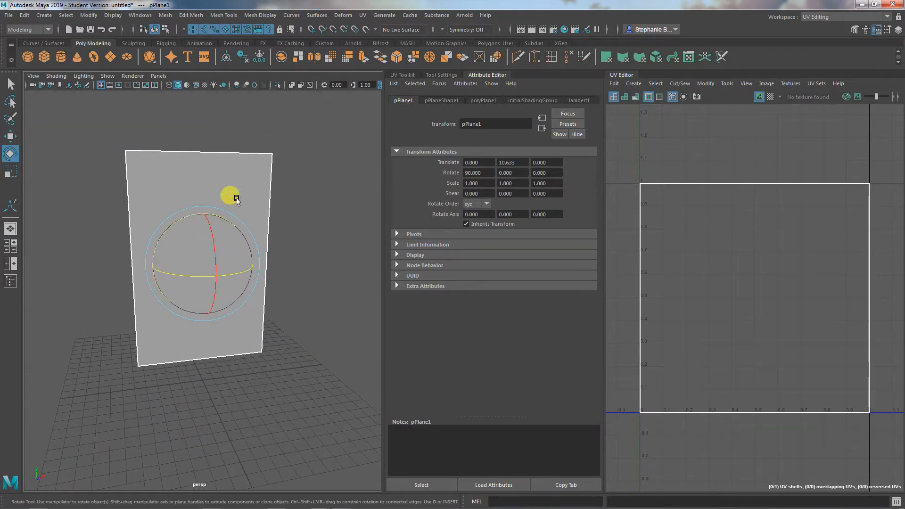
Step: Reselect the plane and scale it uniformly to about 0.62 of its size
left_click(477, 100)
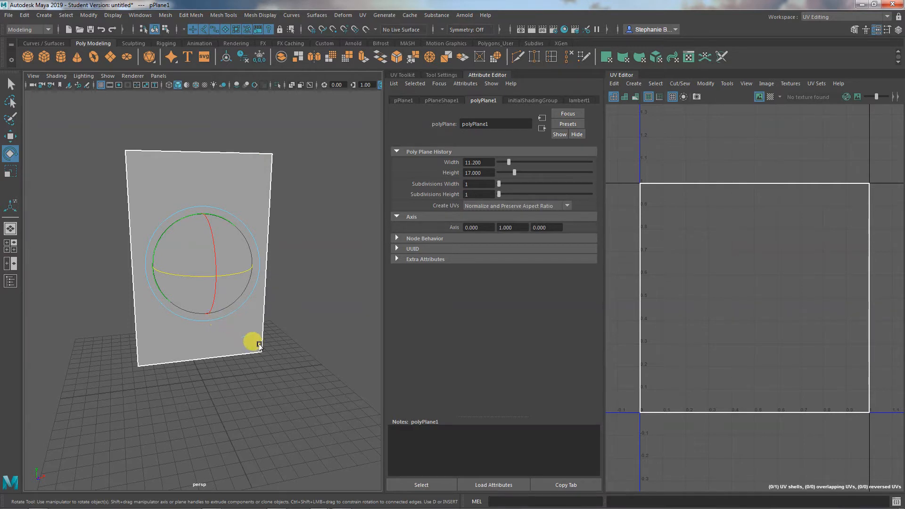
key("r")
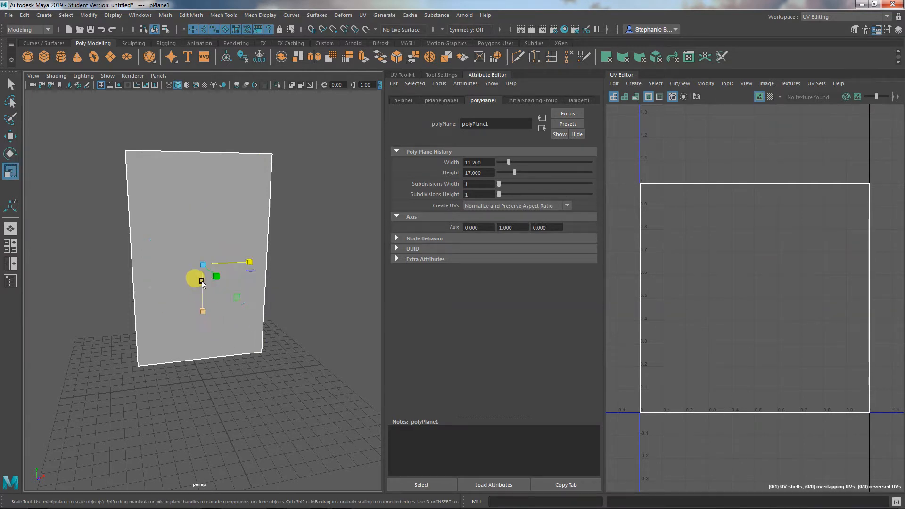
left_click(316, 320)
left_click(192, 275)
left_click_drag(200, 260, 155, 257)
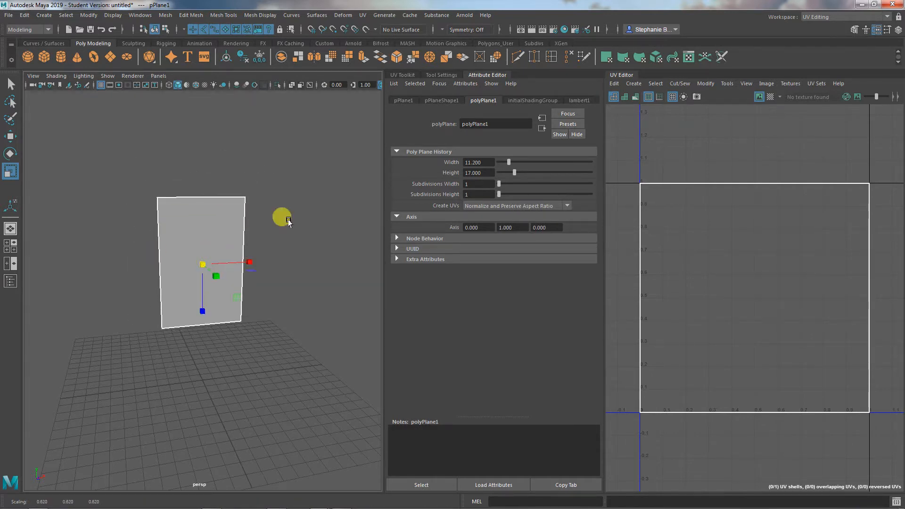
Step: Compare the plane's transform scale with its construction size, try squashing it to about 0.4 along Z, and undo the squash
left_click(403, 99)
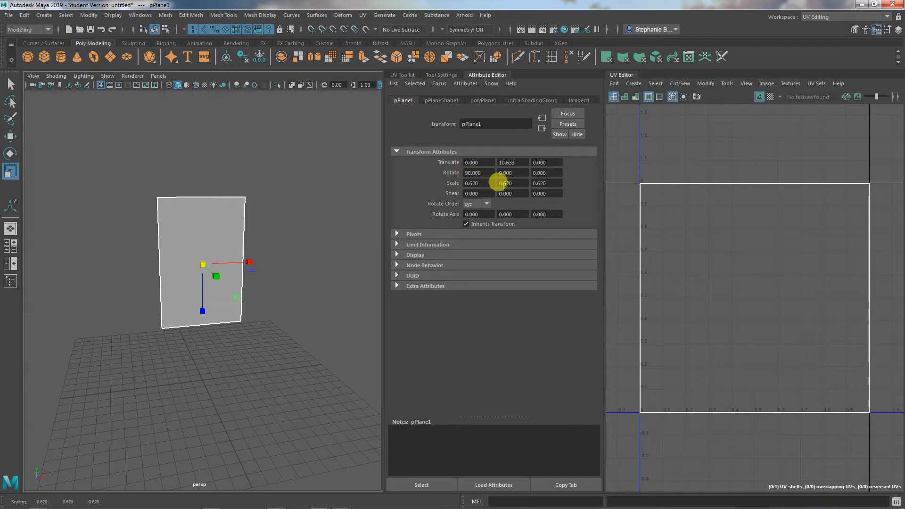
left_click(482, 99)
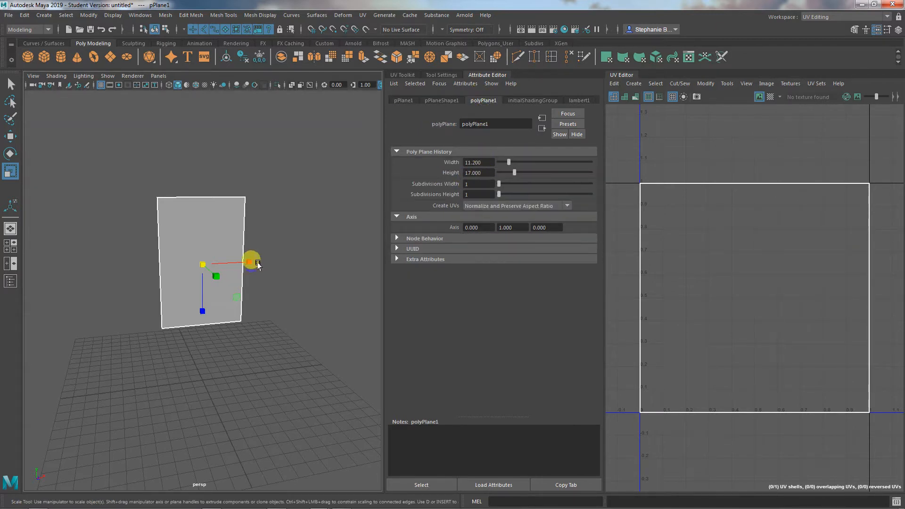
left_click_drag(198, 264, 202, 293)
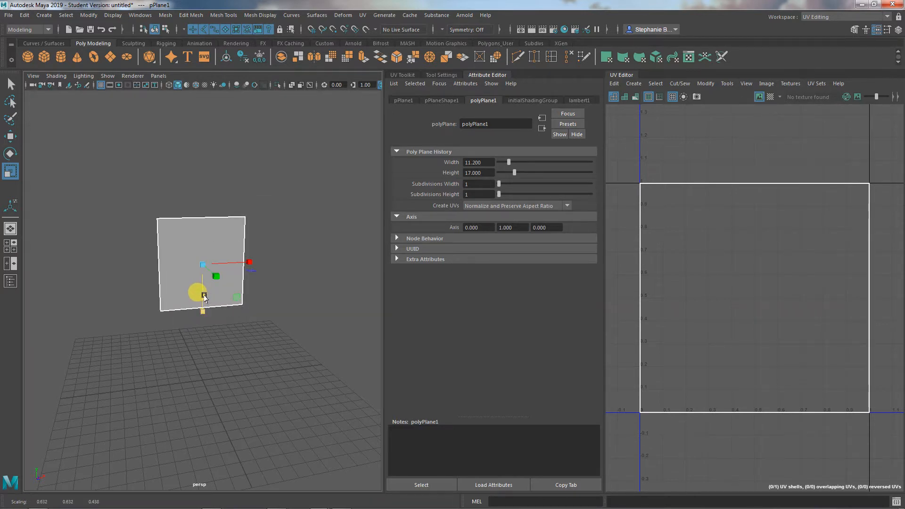
key("ctrl+z")
Step: Try moving the plane's two left-side vertices inward along X, undo the move, and return to object selection
right_click_drag(183, 224, 115, 207)
left_click(108, 170)
left_click(159, 297)
key("w")
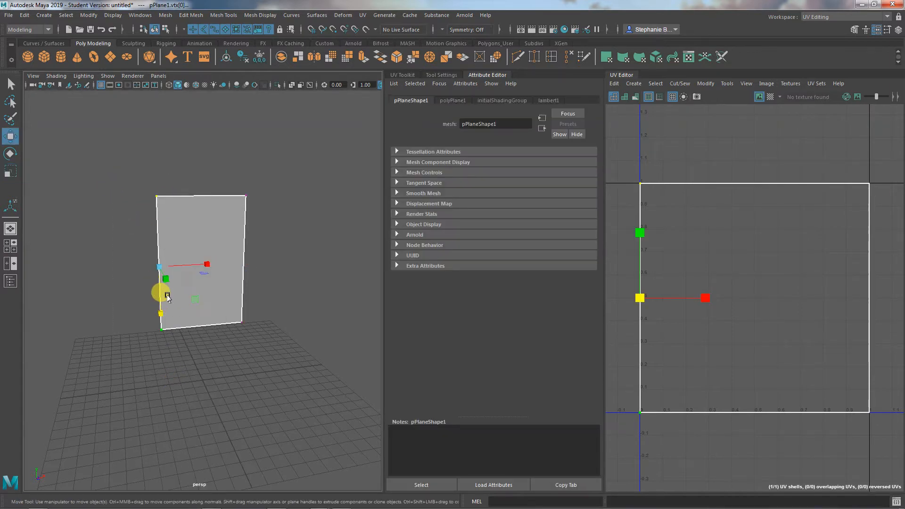
mouse_move(196, 262)
left_mouse_down()
mouse_move(211, 265)
mouse_move(189, 263)
mouse_move(204, 260)
left_mouse_up()
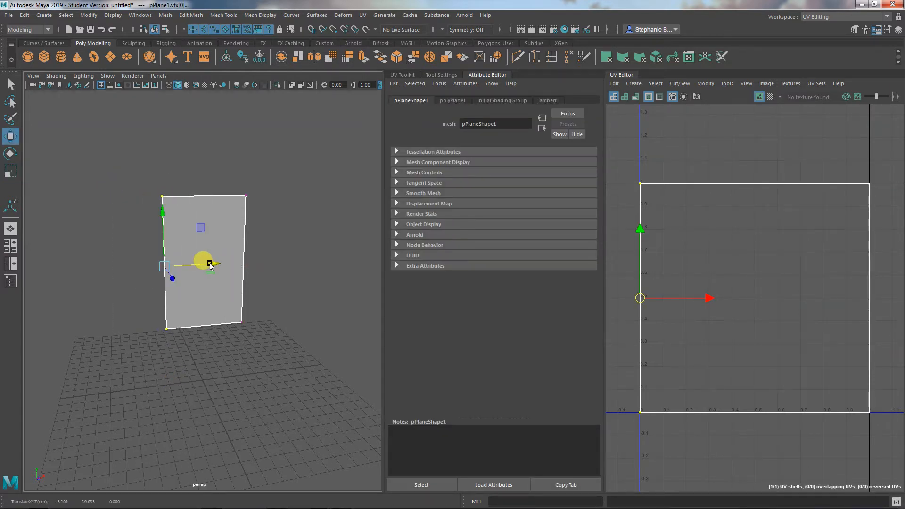
key("ctrl+z")
right_click_drag(242, 231, 264, 216)
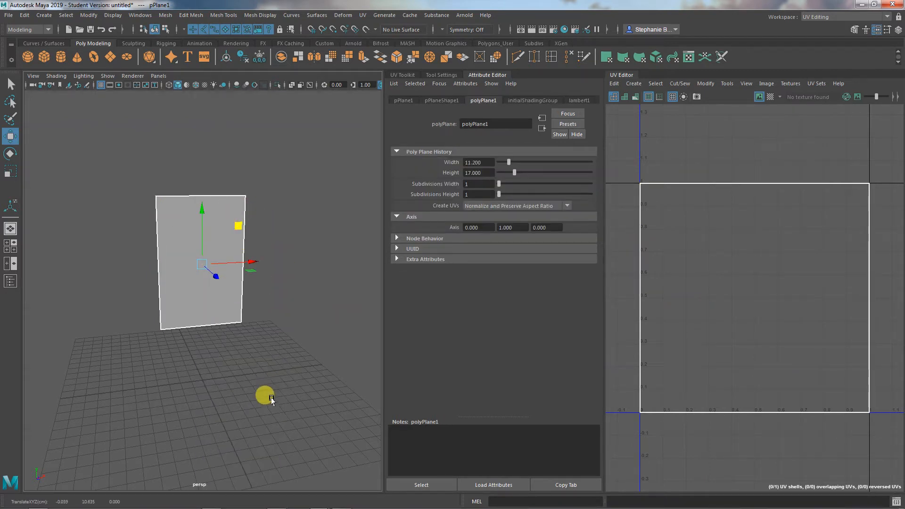
Step: Assign a new Lambert material to the upright plane
mouse_move(262, 394)
left_mouse_down("alt")
mouse_move(253, 384)
mouse_move(261, 394)
mouse_move(204, 384)
mouse_move(278, 380)
mouse_move(281, 398)
mouse_move(269, 393)
left_mouse_up("alt")
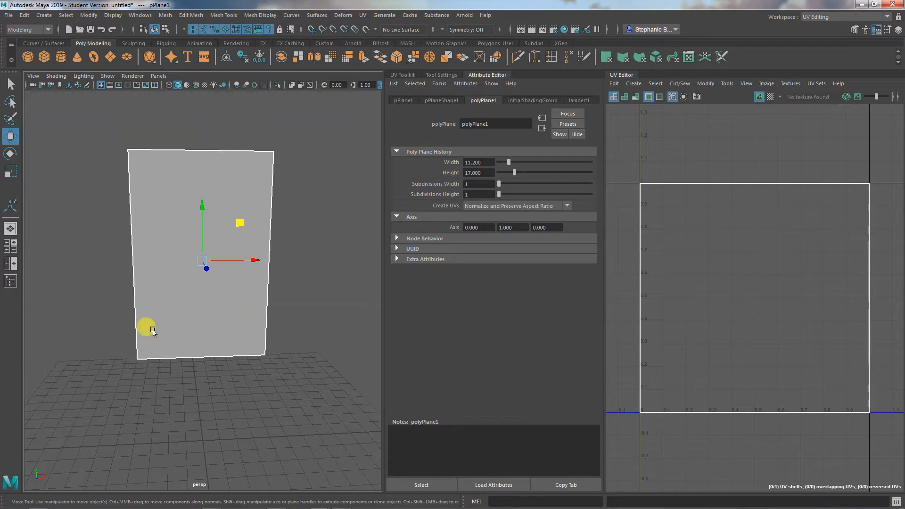
right_click_drag(177, 285, 186, 481)
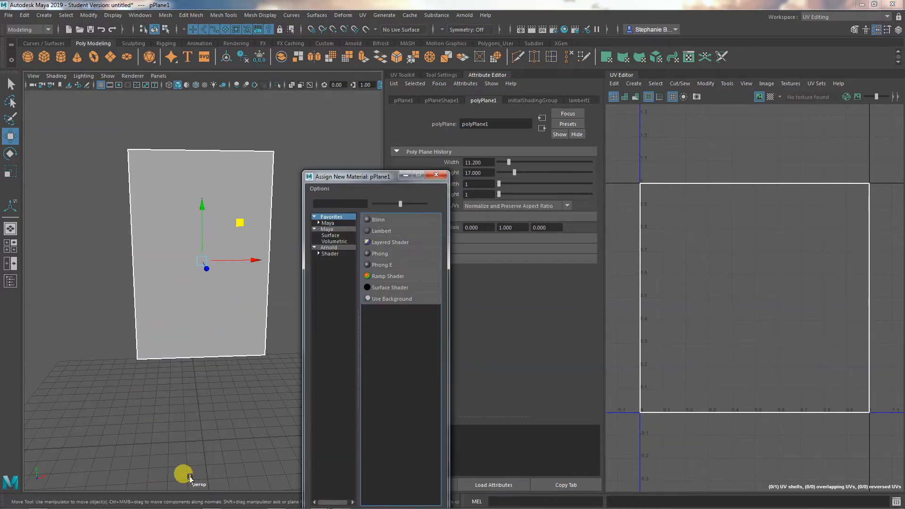
left_click(380, 230)
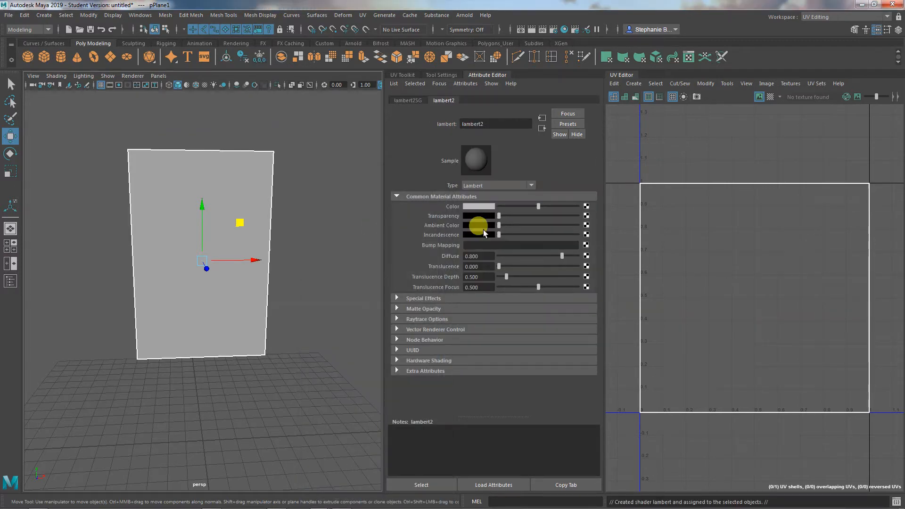
Step: Connect a File texture to the Lambert material's color and load sanctuaire-joshua-smith.jpg from the sourceimages folder
left_click(586, 206)
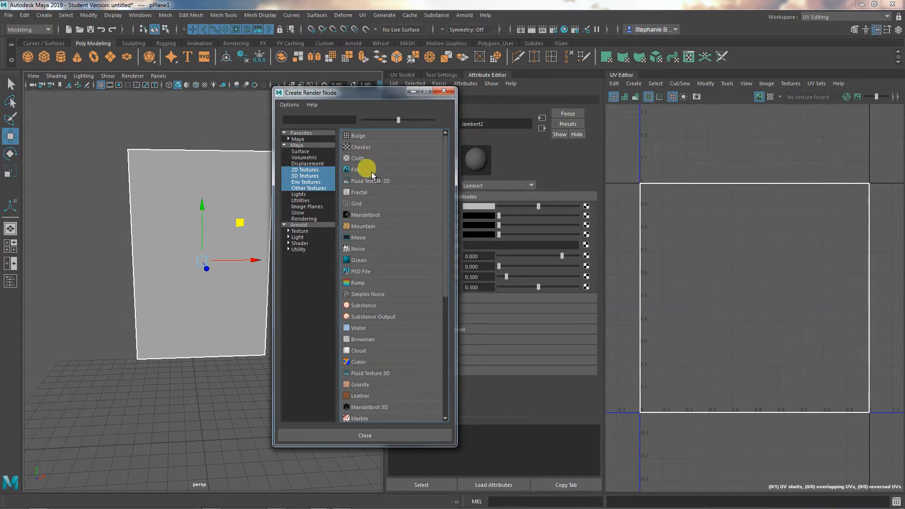
left_click(371, 172)
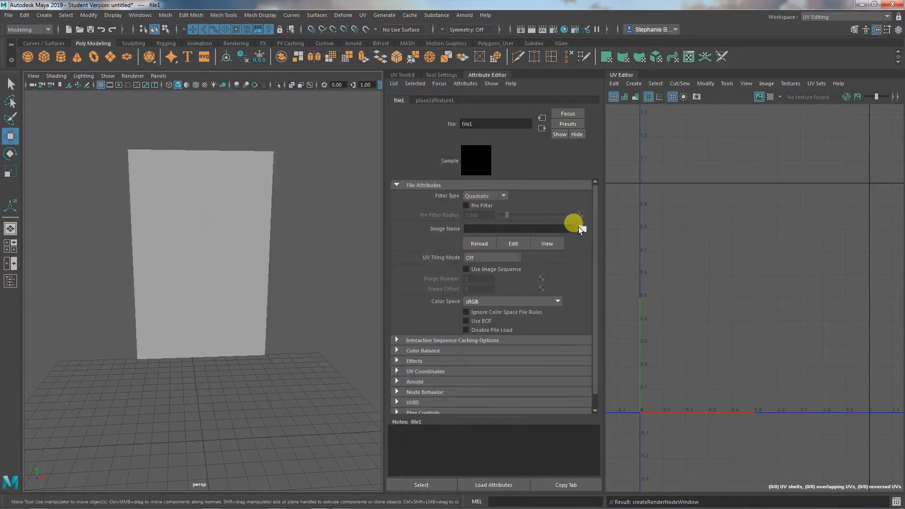
left_click(583, 229)
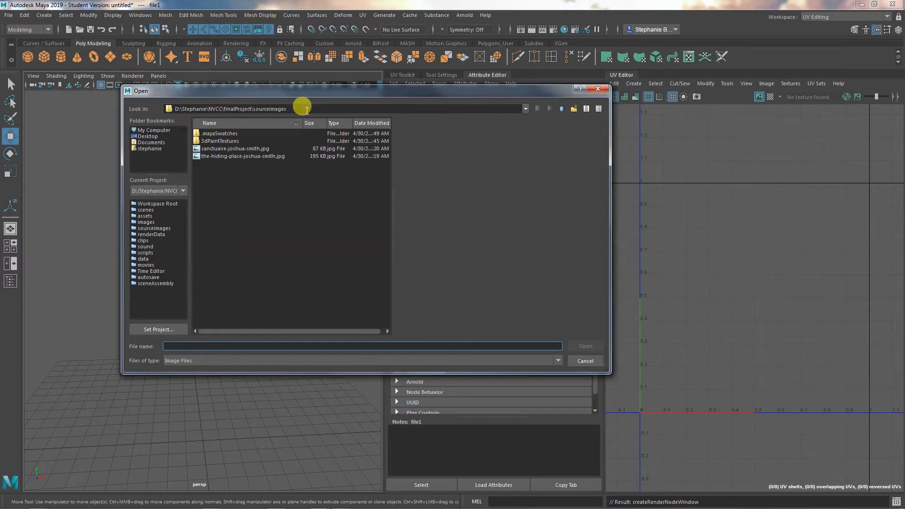
left_click(236, 148)
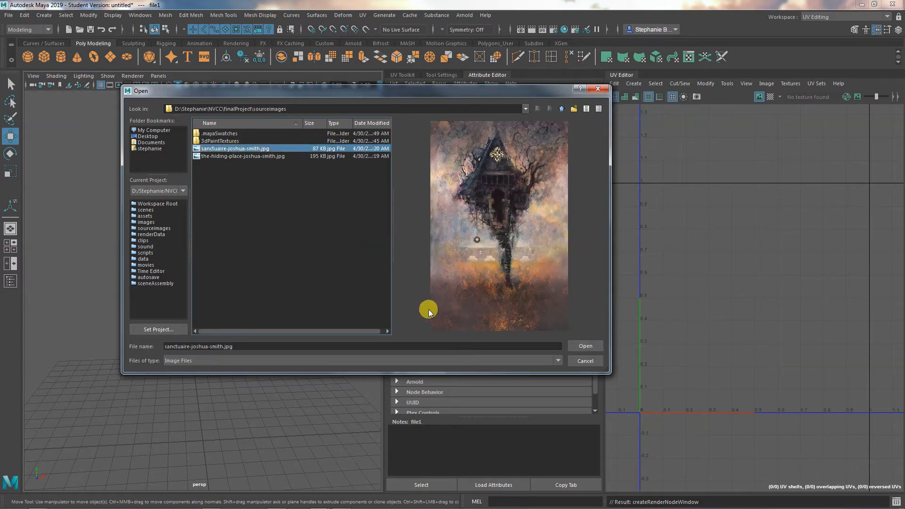
left_click(584, 346)
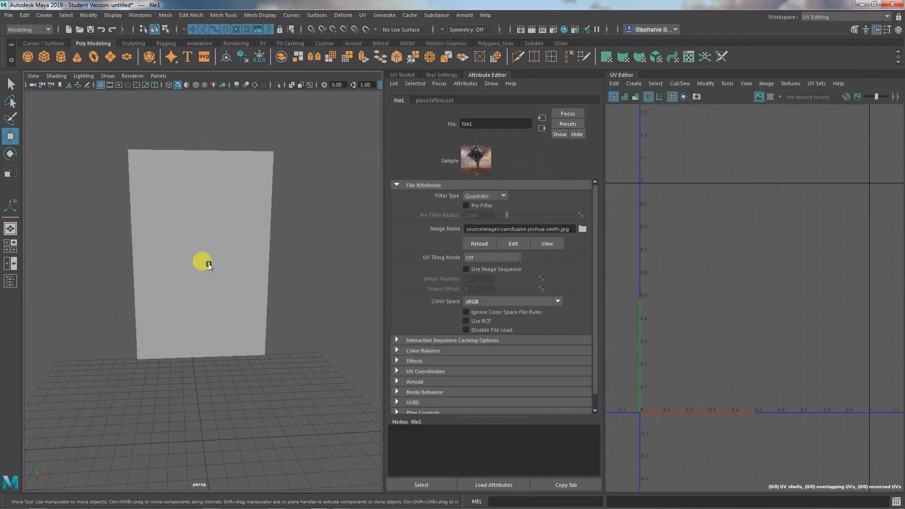
Step: Reselect the plane, turn on shaded display with texture maps, and view the textured plane from several angles
left_click(209, 266)
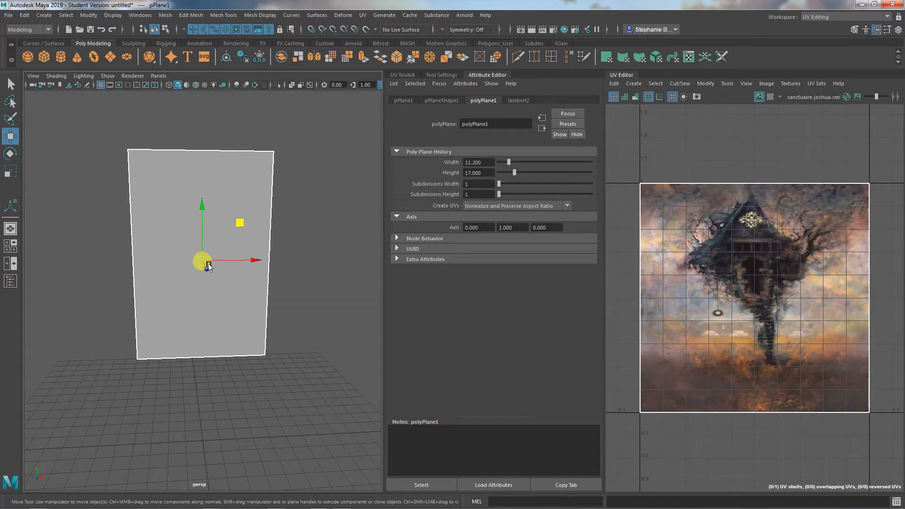
key("6")
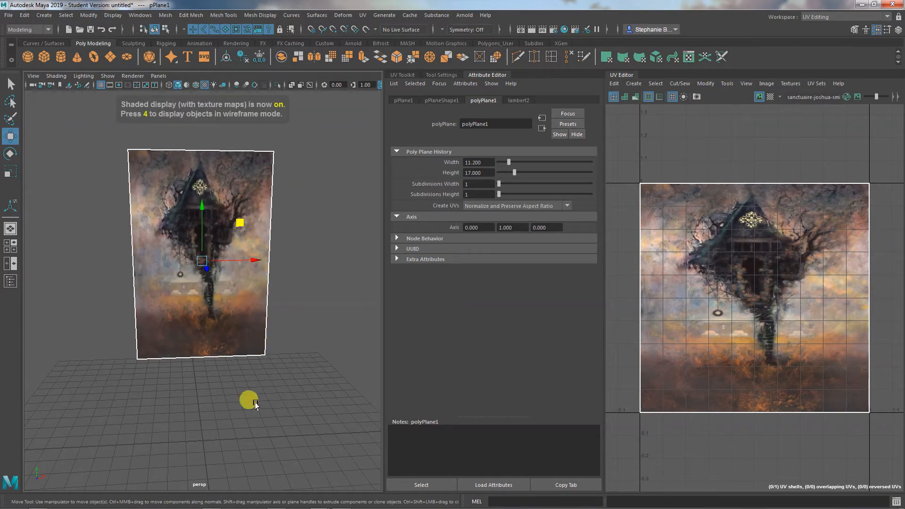
mouse_move(249, 398)
left_mouse_down("alt")
mouse_move(264, 394)
mouse_move(256, 394)
left_mouse_up("alt")
left_click(262, 400)
left_click(197, 329)
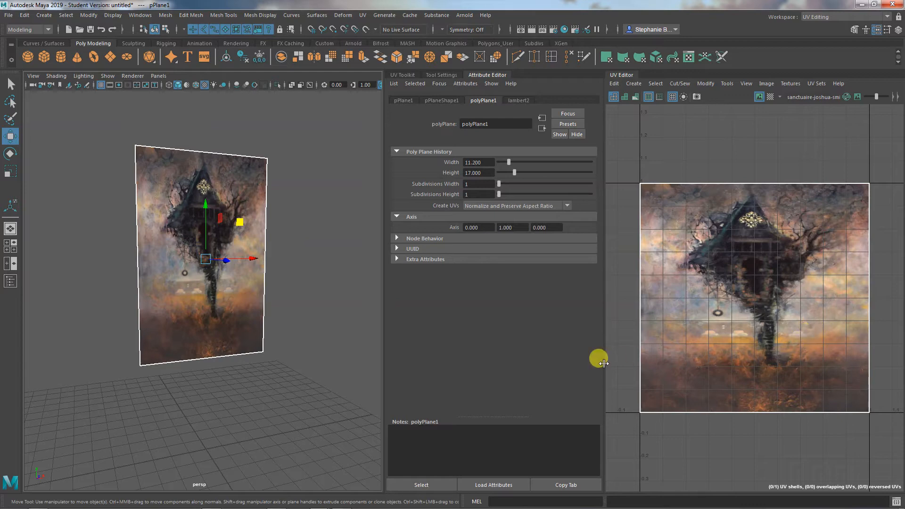
left_click_drag(299, 360, 295, 393, "alt")
mouse_move(226, 400)
right_mouse_down("alt")
mouse_move(292, 403)
mouse_move(235, 404)
right_mouse_up("alt")
left_click_drag(235, 404, 298, 393, "alt")
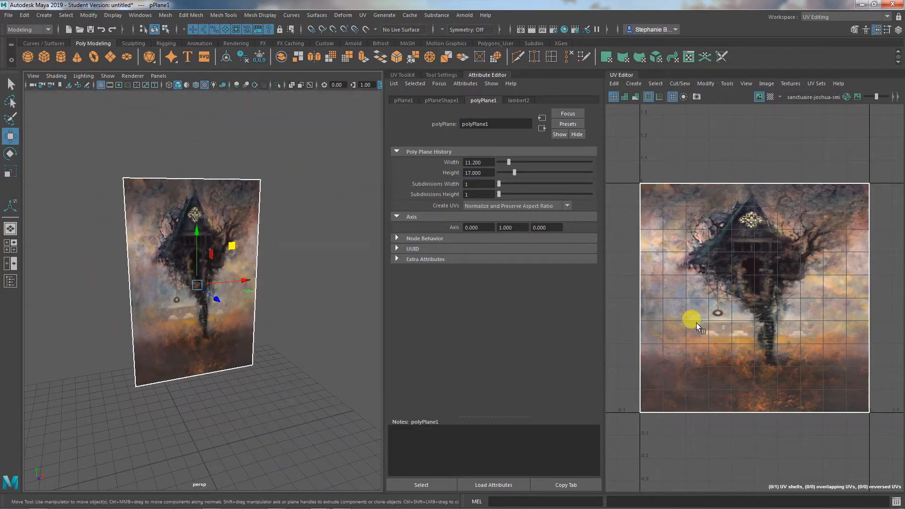
left_click_drag(337, 427, 323, 425, "alt")
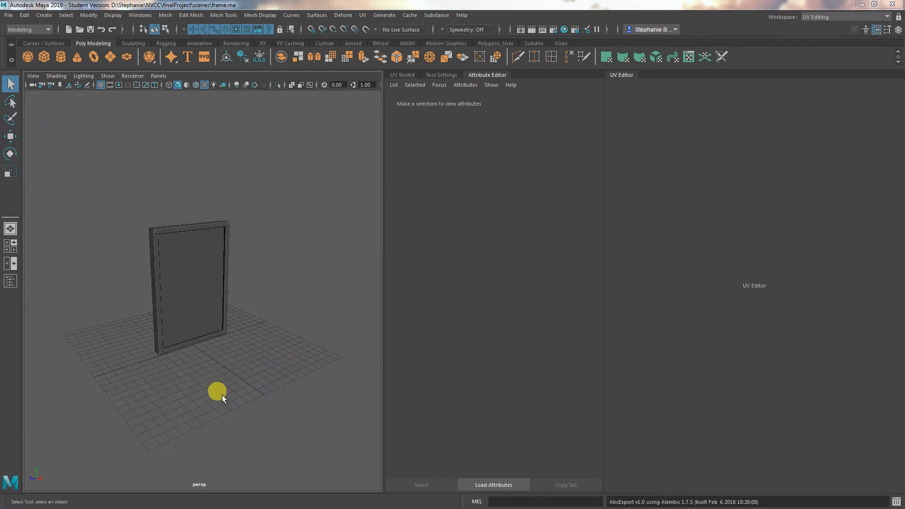
Step: In the frame.ma scene, select the canvas inside the picture frame and switch the workspace to Maya Classic
mouse_move(222, 395)
left_mouse_down("alt")
mouse_move(207, 388)
mouse_move(239, 389)
mouse_move(222, 394)
left_mouse_up("alt")
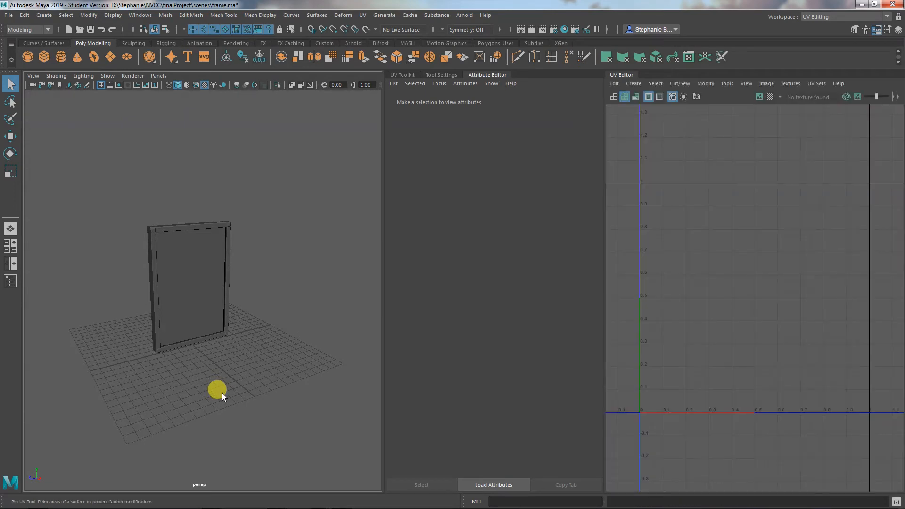
right_click_drag(222, 393, 312, 397, "alt")
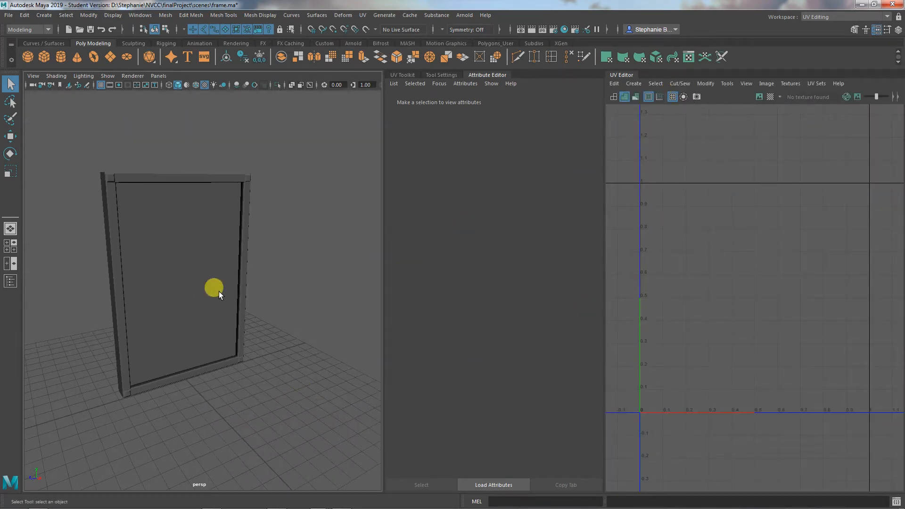
mouse_move(280, 374)
left_mouse_down("alt")
mouse_move(248, 366)
mouse_move(290, 378)
left_mouse_up("alt")
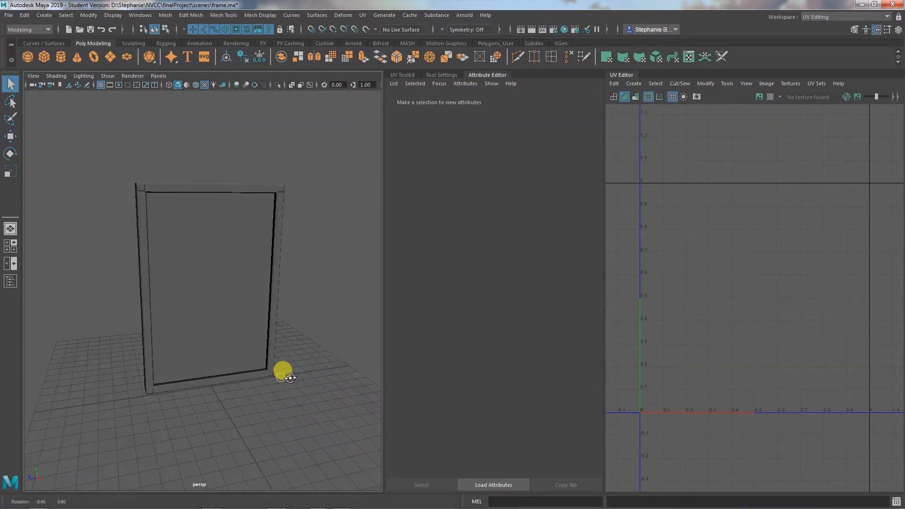
left_click(192, 297)
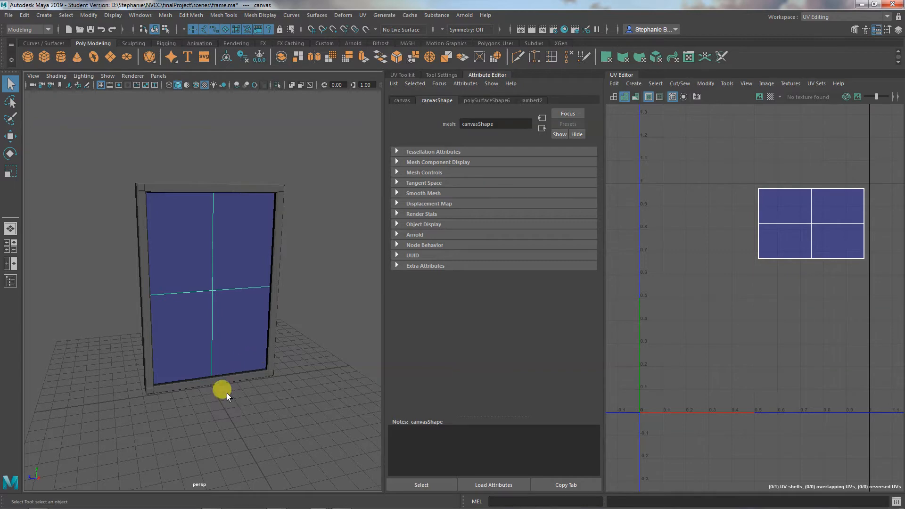
left_click_drag(222, 390, 236, 402, "alt")
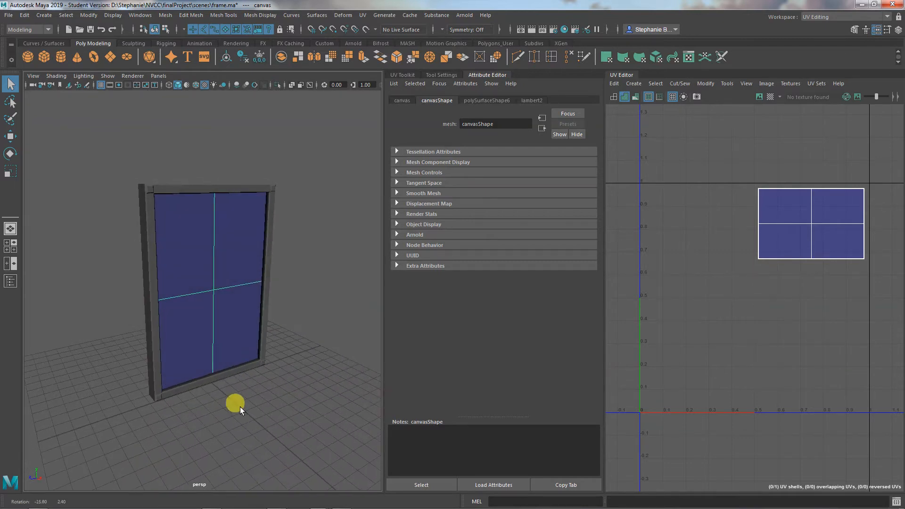
left_click(837, 17)
left_click(837, 23)
Step: Select the canvas in object mode, slide it out of the frame to about 11.8 in Z, and move it back inside
left_click_drag(418, 324, 453, 371, "alt")
right_click_drag(423, 240, 465, 236)
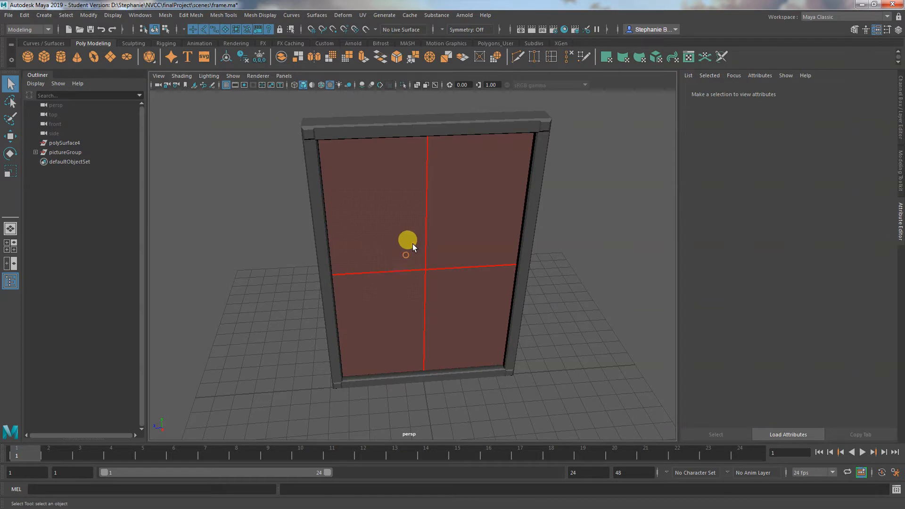
right_click_drag(446, 205, 471, 191)
left_click(466, 193)
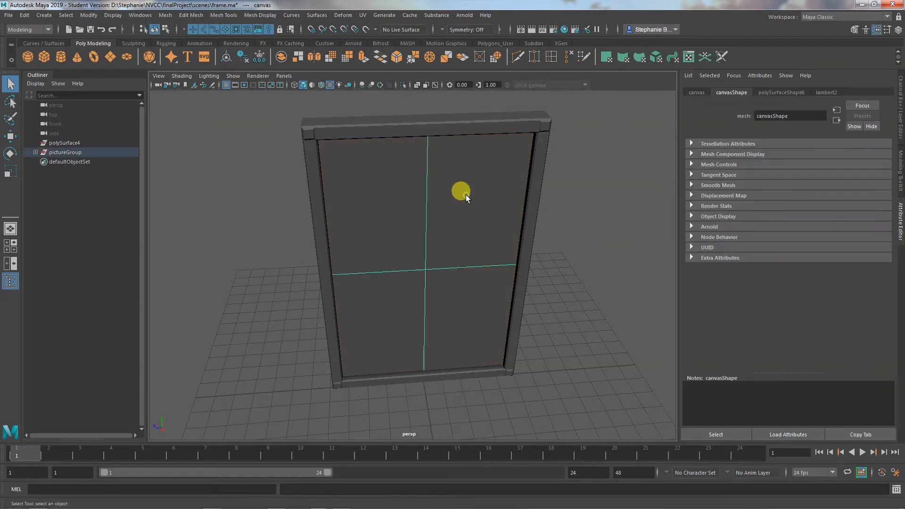
key("w")
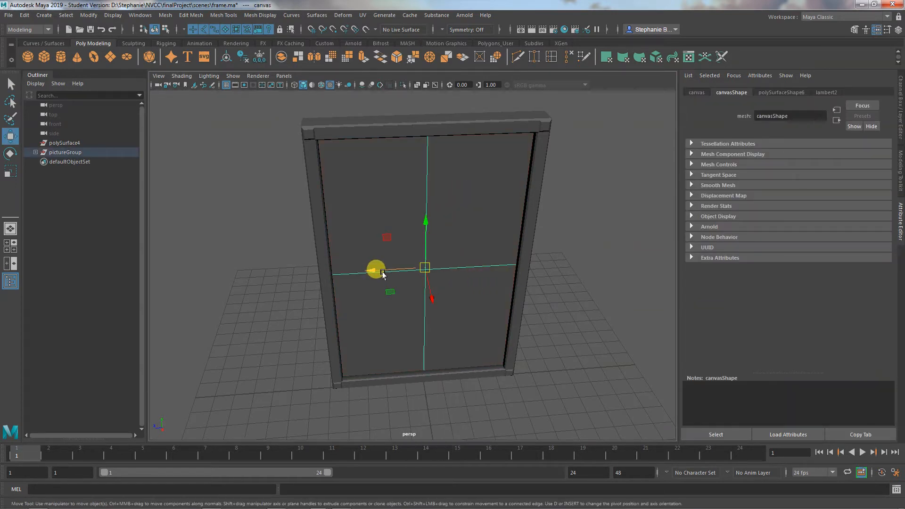
left_click_drag(376, 269, 113, 276)
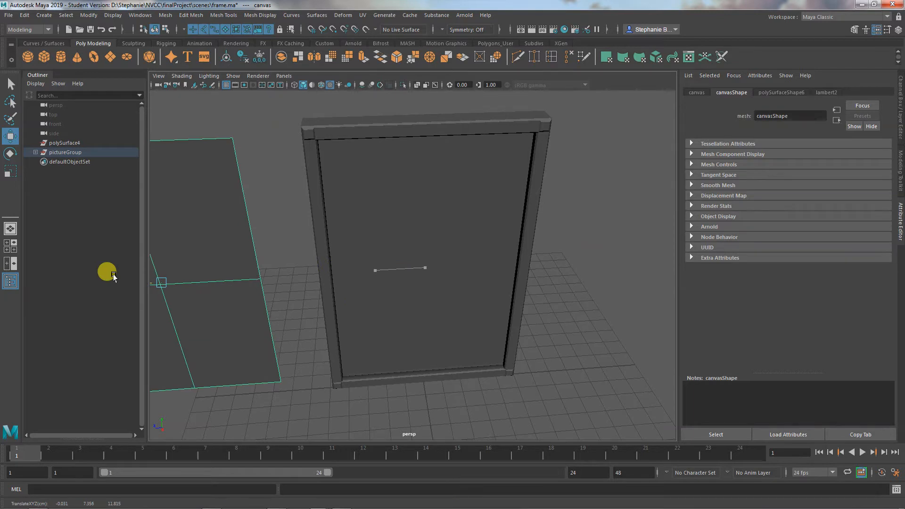
left_click_drag(375, 370, 433, 350, "alt")
left_click_drag(196, 365, 405, 253)
left_click_drag(421, 330, 347, 299, "alt")
left_click_drag(376, 265, 364, 267)
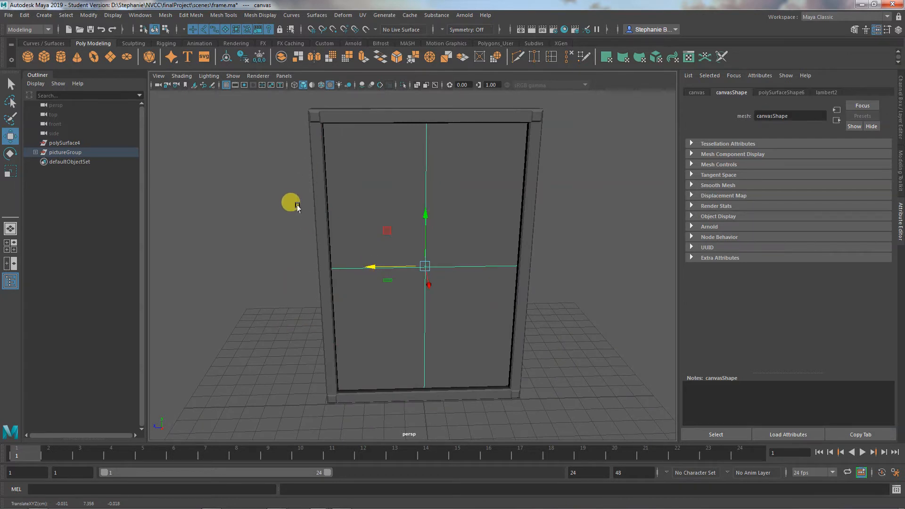
Step: Assign a new Lambert material to the frame and change the material's type to Blinn
left_click(318, 183)
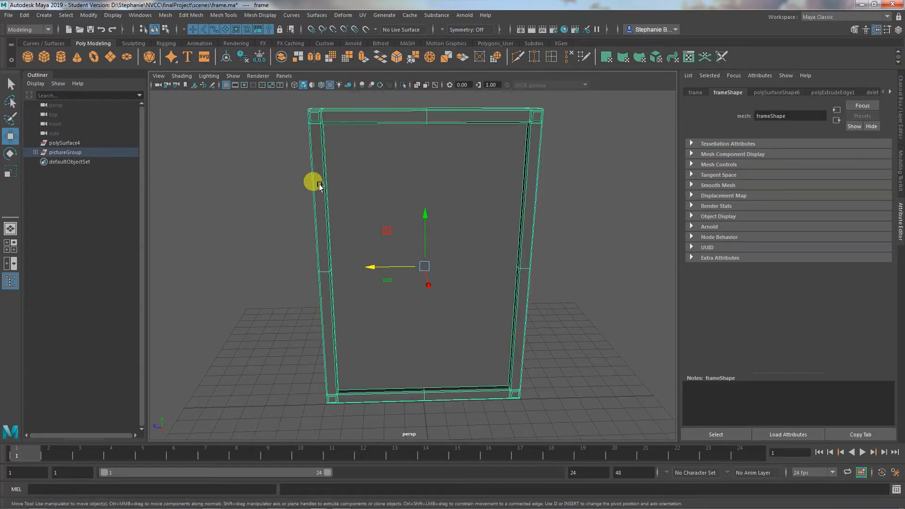
right_click_drag(319, 185, 317, 427)
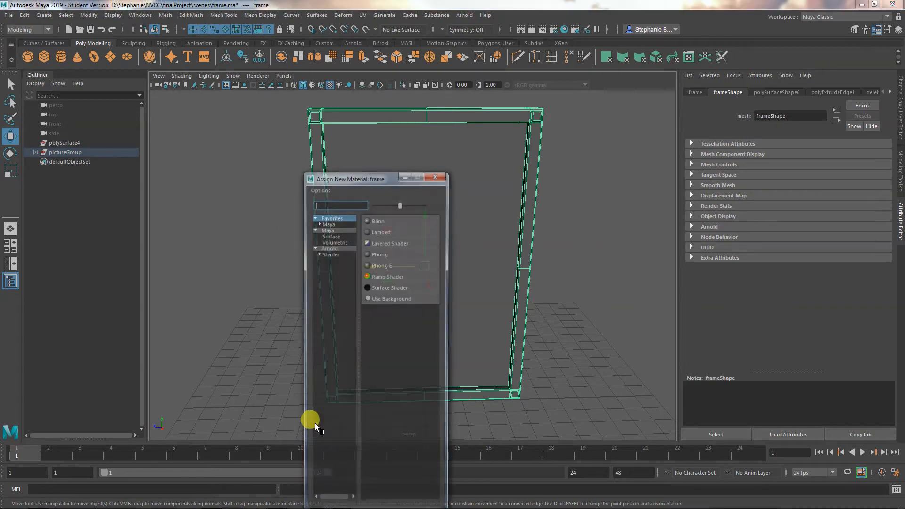
left_click(381, 232)
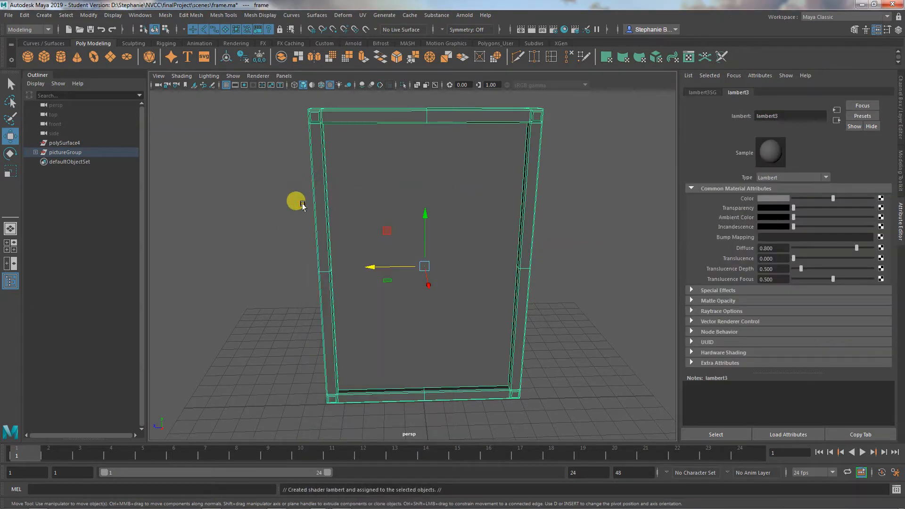
left_click(769, 178)
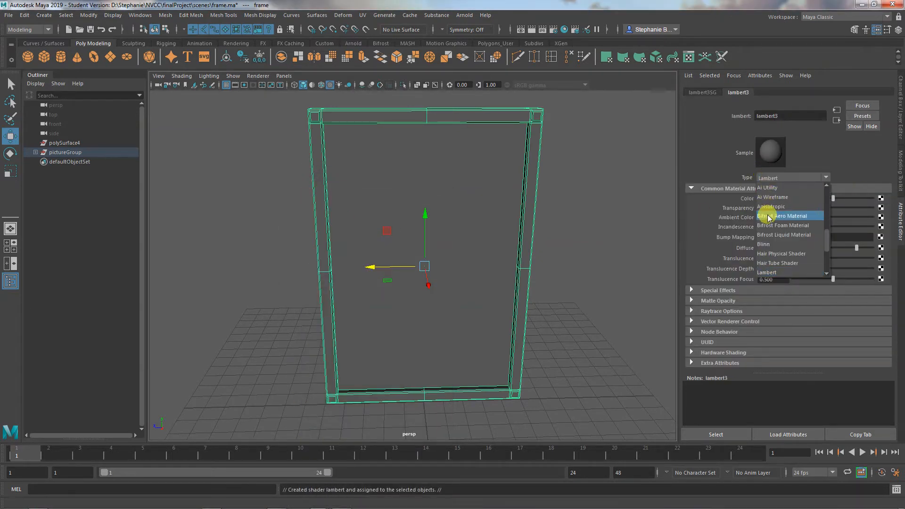
left_click(766, 244)
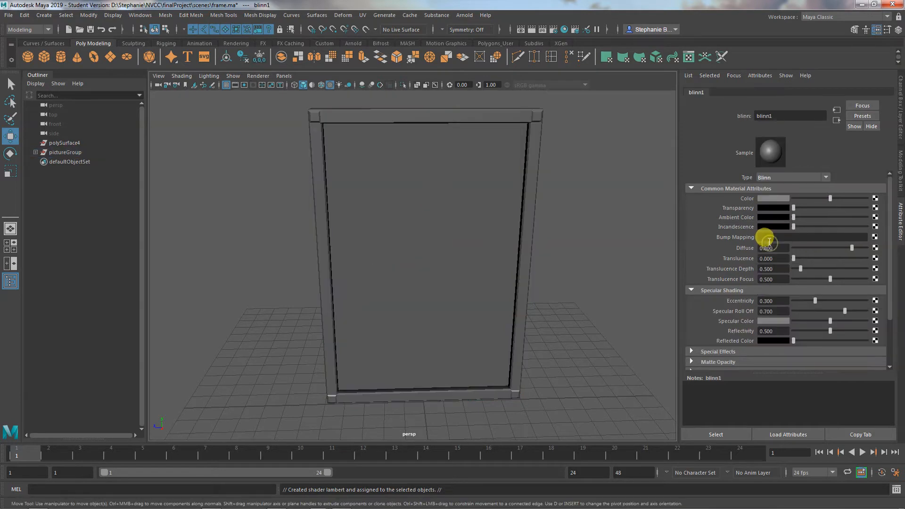
Step: Set the frame's Blinn color to dark grey with hue 27.692, saturation 0 and value 0.222, and deselect the frame
left_click(769, 197)
left_click_drag(772, 231, 735, 244)
left_click(722, 223)
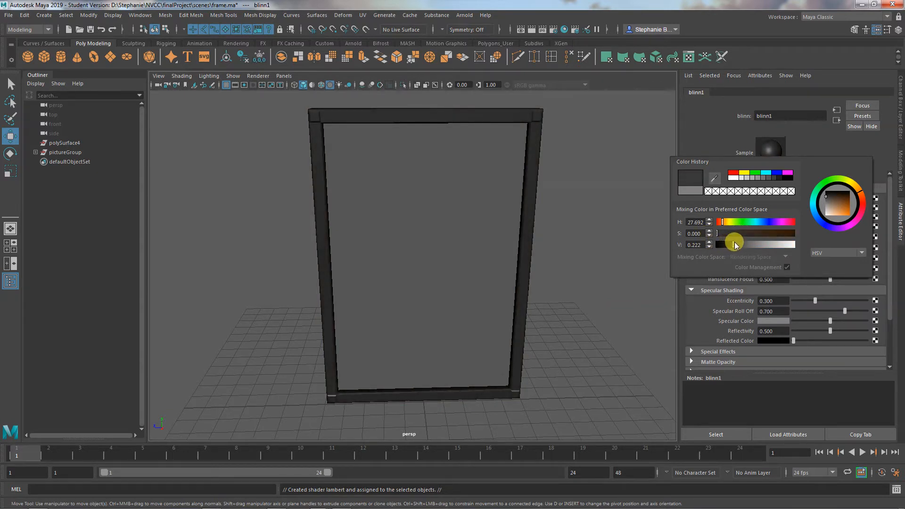
left_click(541, 357)
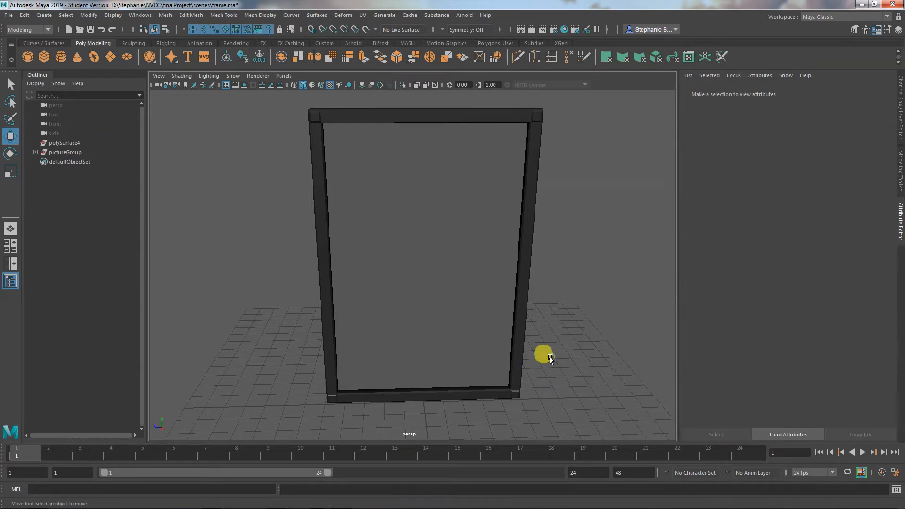
Step: Select the canvas and shift it slightly along Z to about 0.088 so it fills the frame opening, checking it from both sides
left_click_drag(541, 357, 498, 351, "alt")
left_click(458, 342)
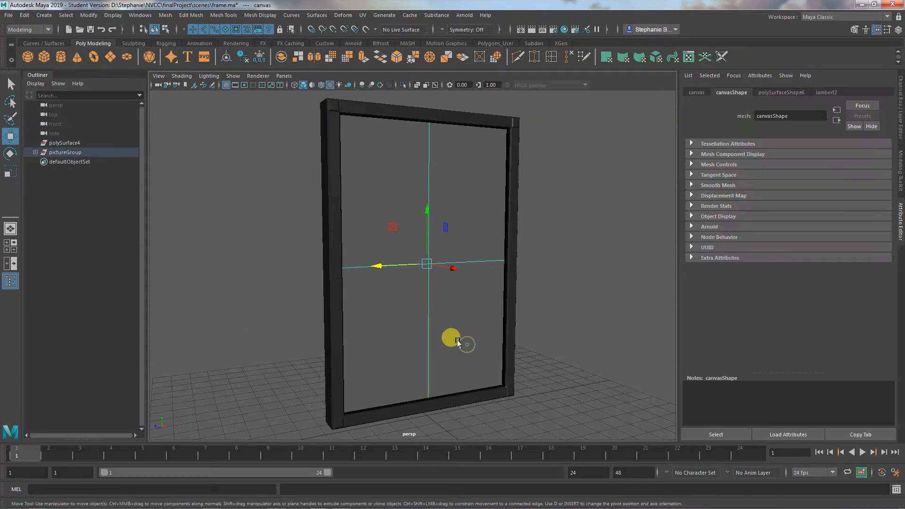
left_click_drag(460, 340, 359, 355, "alt")
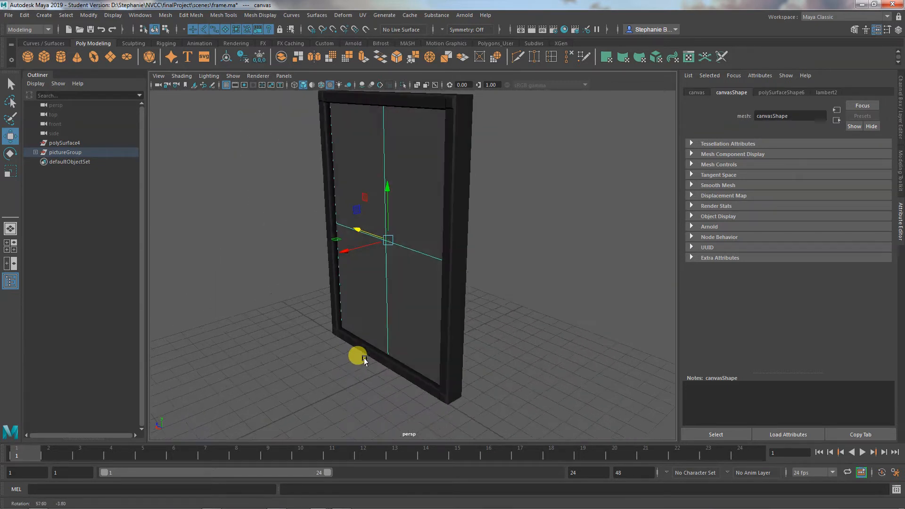
mouse_move(357, 230)
left_mouse_down()
mouse_move(352, 222)
mouse_move(357, 236)
left_mouse_up()
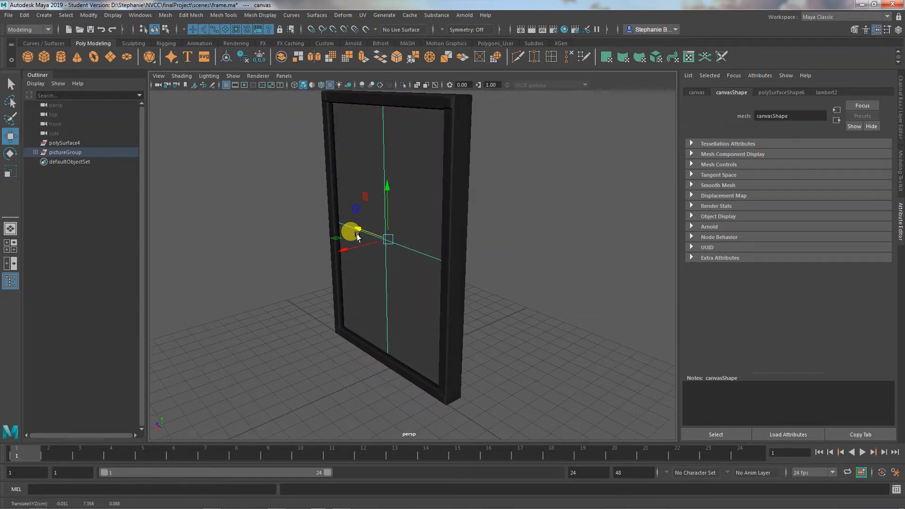
left_click_drag(349, 312, 431, 319, "alt")
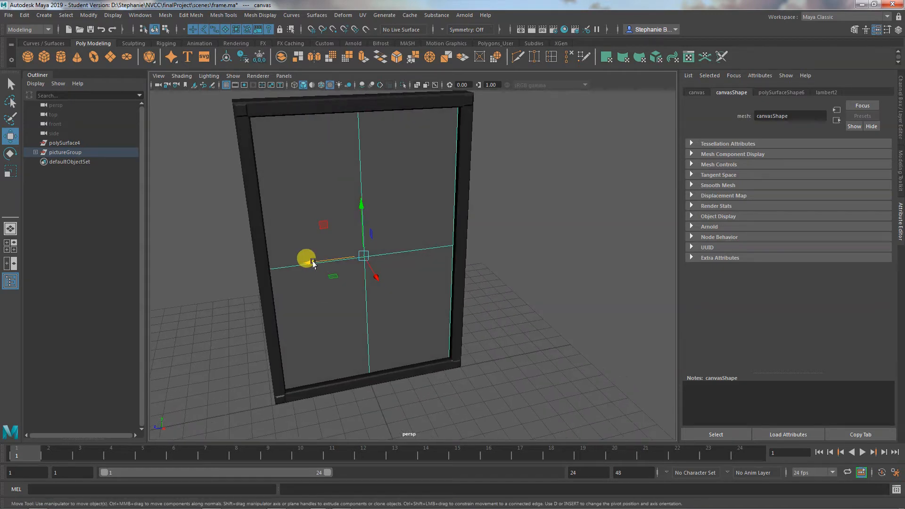
left_click(312, 262)
mouse_move(340, 305)
left_mouse_down("alt")
mouse_move(329, 309)
mouse_move(327, 297)
mouse_move(355, 302)
left_mouse_up("alt")
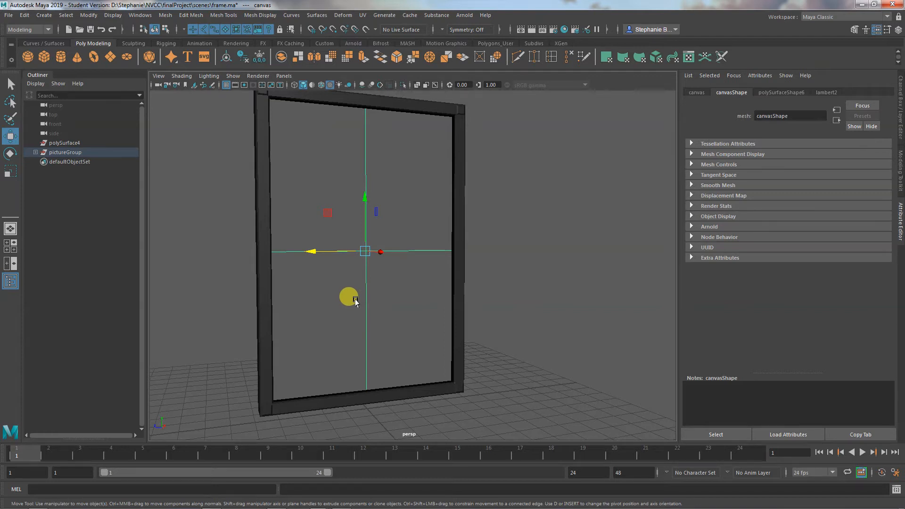
Step: Switch to the UV Editing workspace and assign a new Lambert material to the canvas
left_click(804, 18)
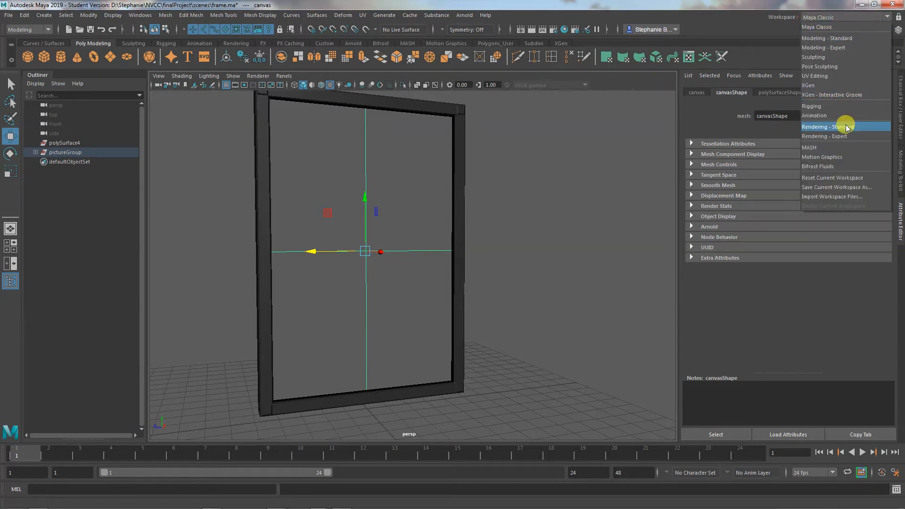
left_click(815, 76)
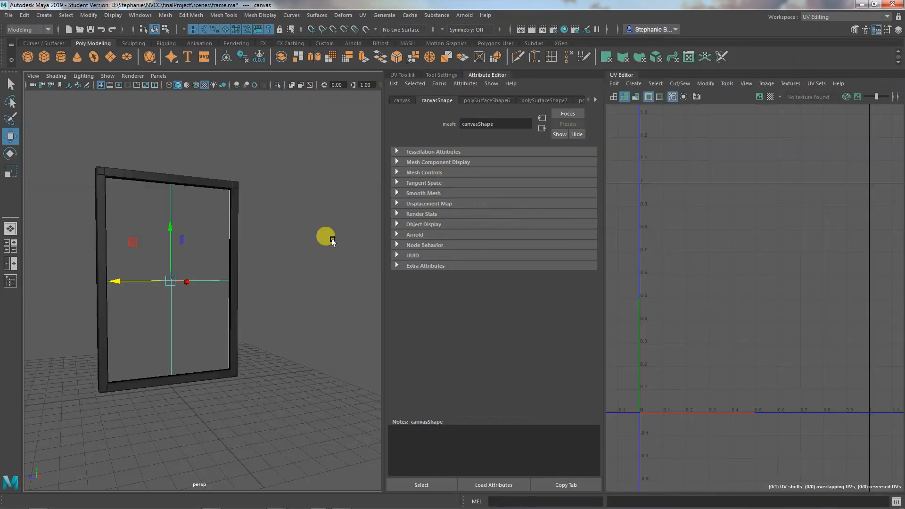
left_click_drag(304, 255, 273, 263, "alt")
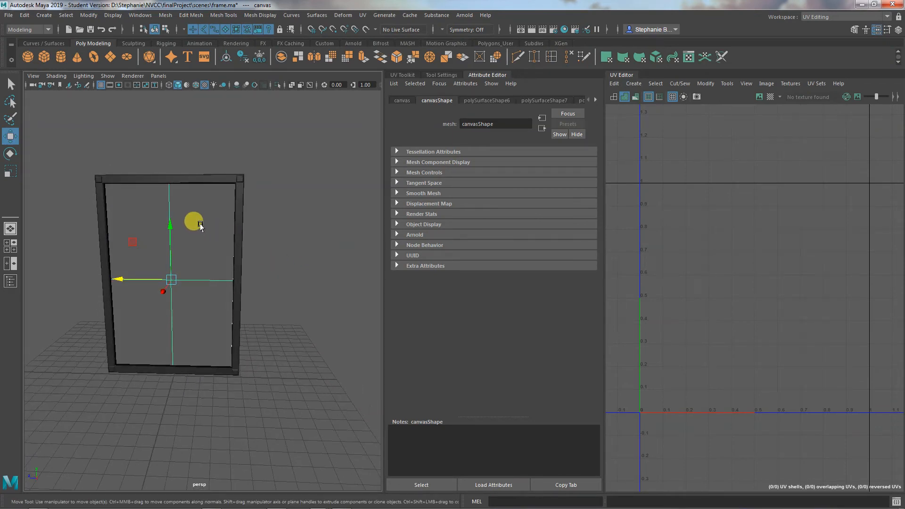
right_click_drag(200, 225, 197, 459)
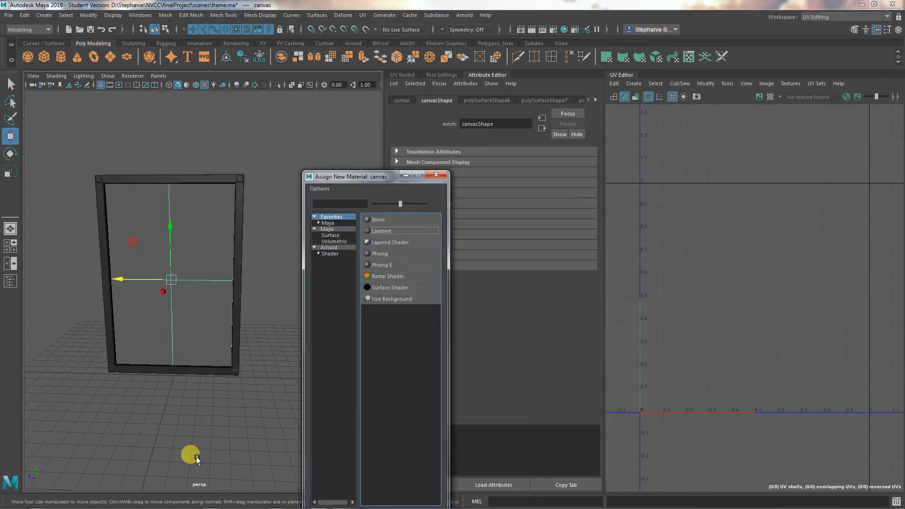
left_click(386, 230)
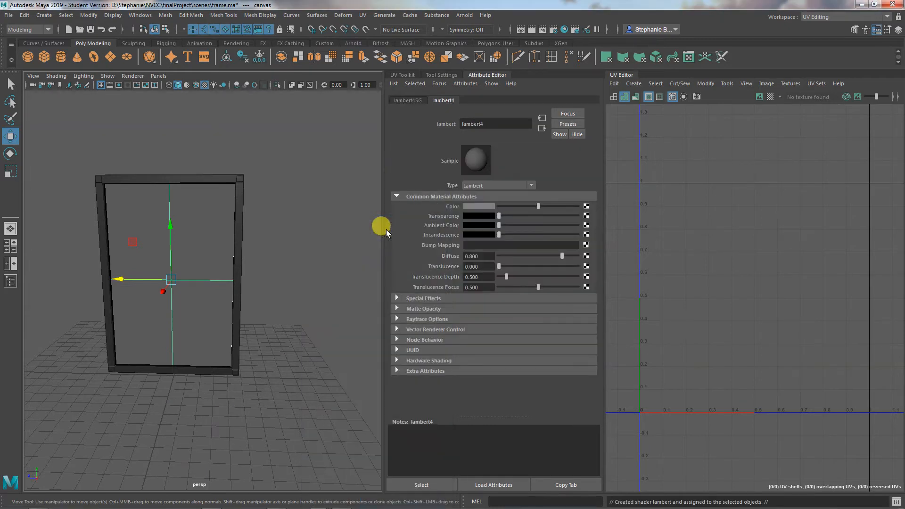
Step: Connect a File texture to the canvas material's color and load the-hiding-place-joshua-smith.jpg from sourceimages
left_click(586, 207)
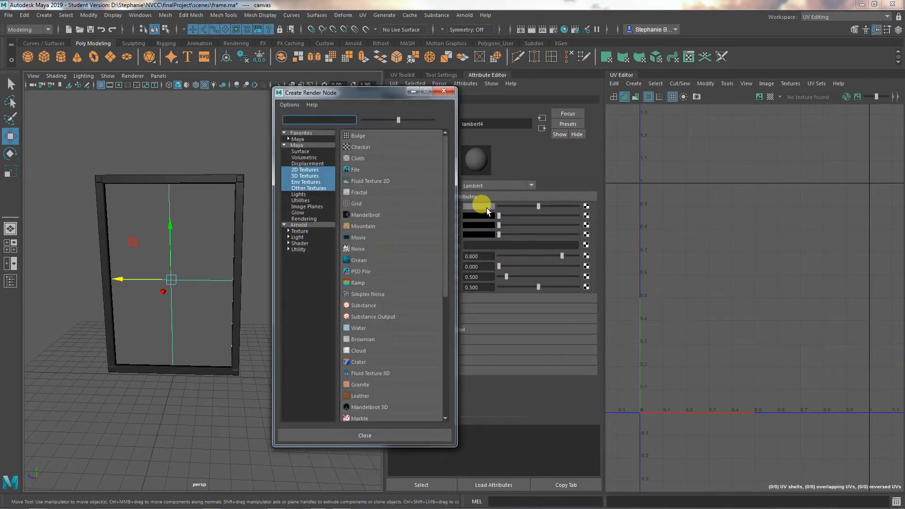
left_click(371, 168)
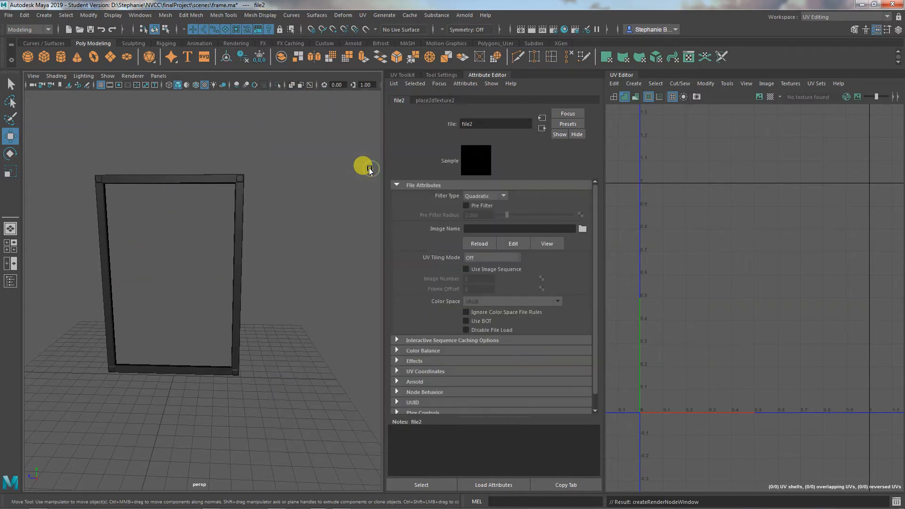
left_click(582, 229)
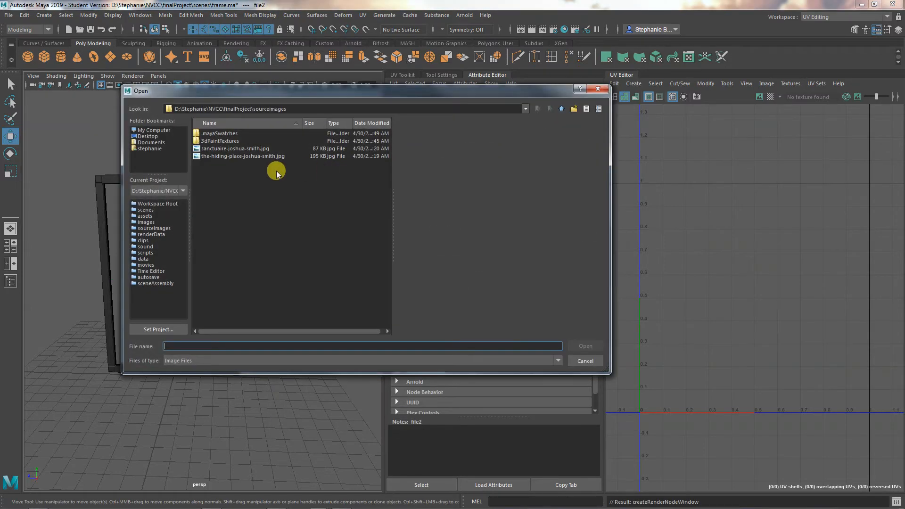
left_click(241, 156)
left_click(586, 346)
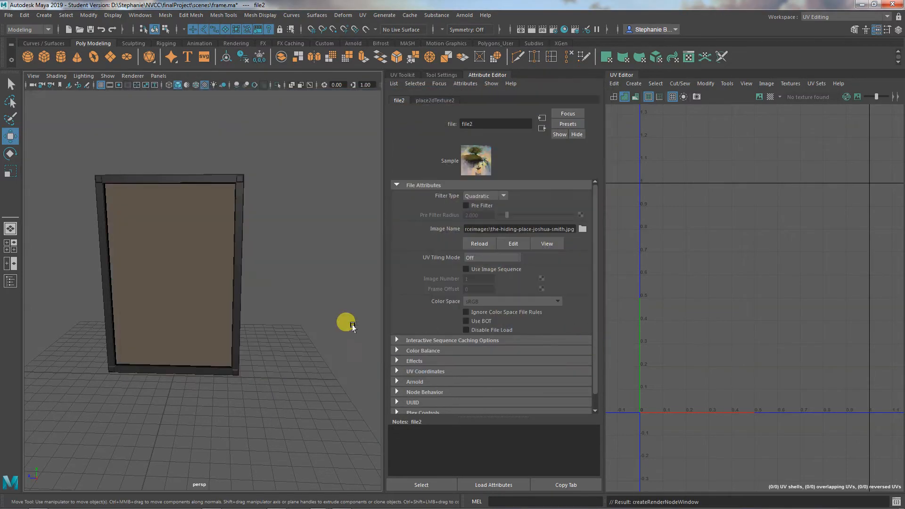
Step: Select the canvas, turn on textured shading in the viewport, and undo the accidental move
left_click(174, 278)
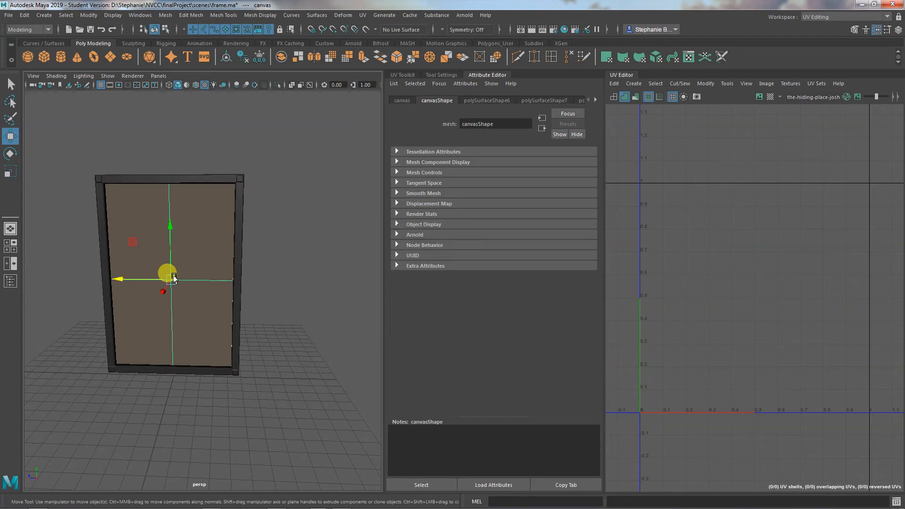
key("6")
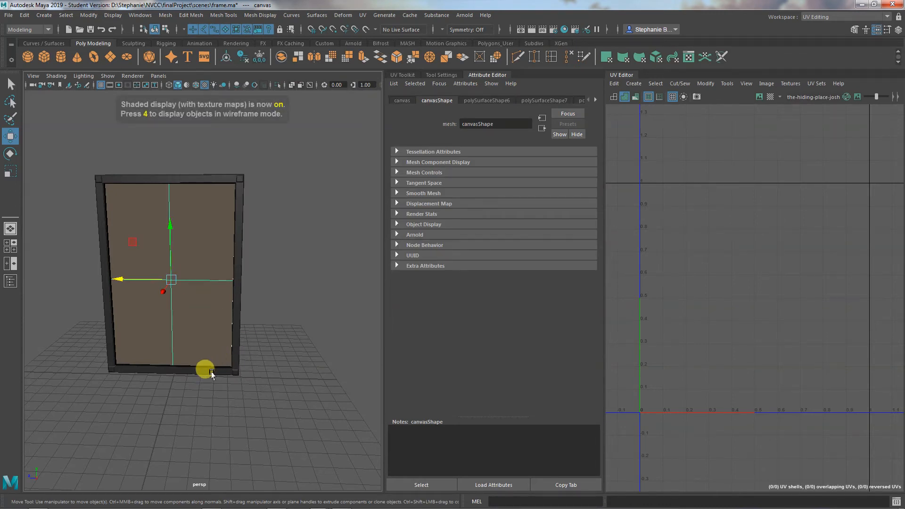
left_click_drag(204, 369, 216, 376, "alt")
left_click_drag(169, 300, 228, 401, "alt")
key("ctrl+z")
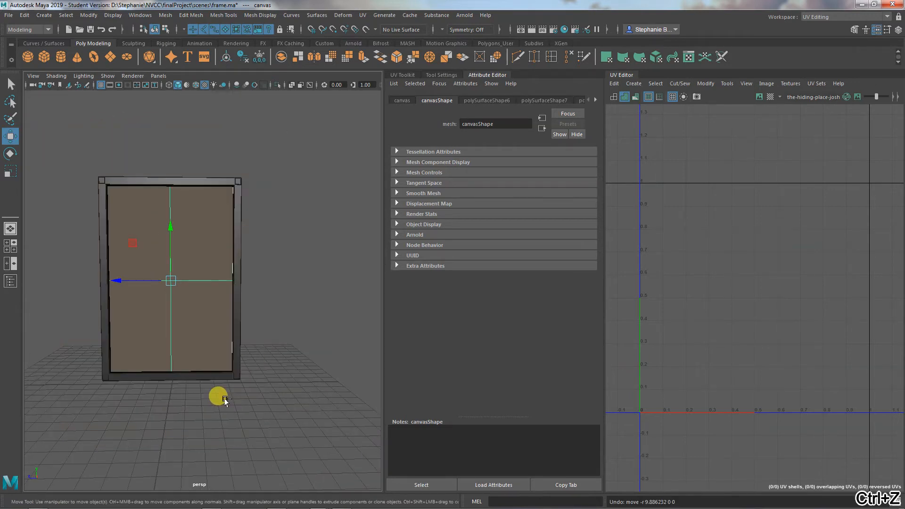
Step: Apply an Automatic UV projection to the canvas and return to object mode with the canvas selected
left_click(363, 15)
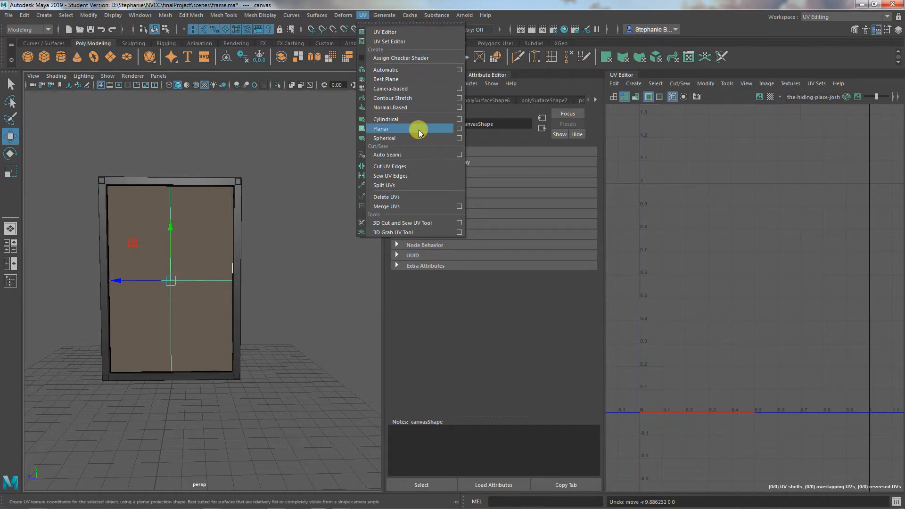
left_click(408, 70)
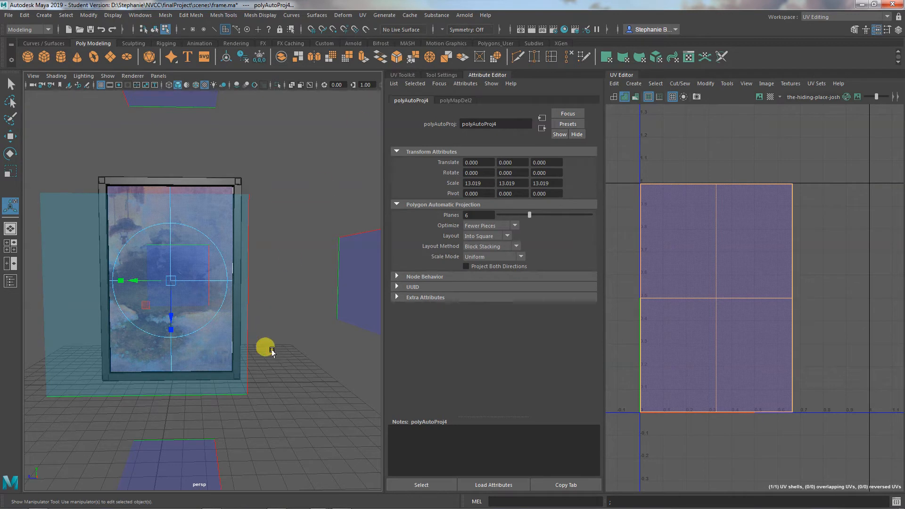
left_click(265, 347)
left_click(202, 293)
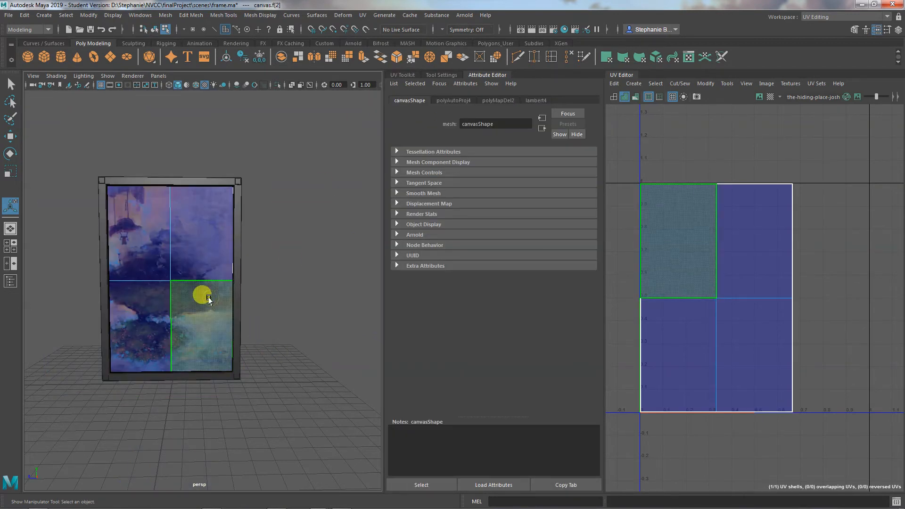
right_click(179, 242)
left_click(207, 227)
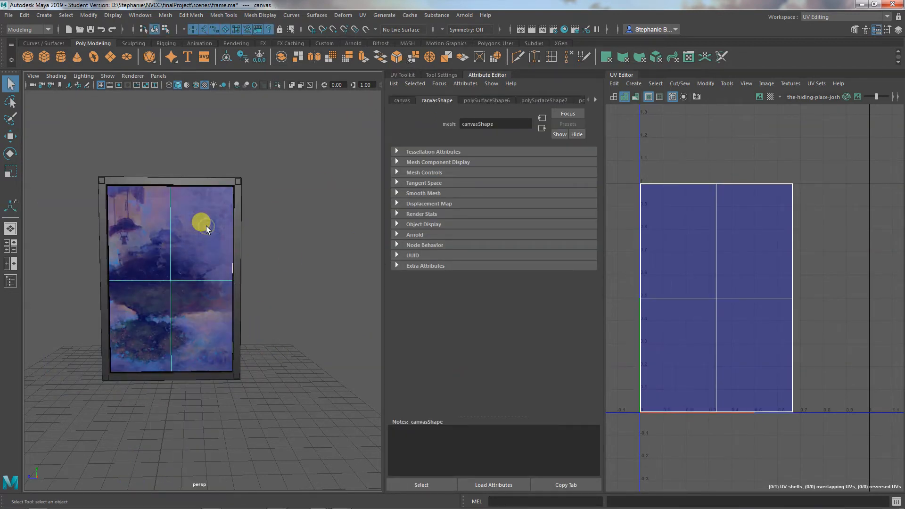
left_click_drag(208, 253, 220, 314, "alt")
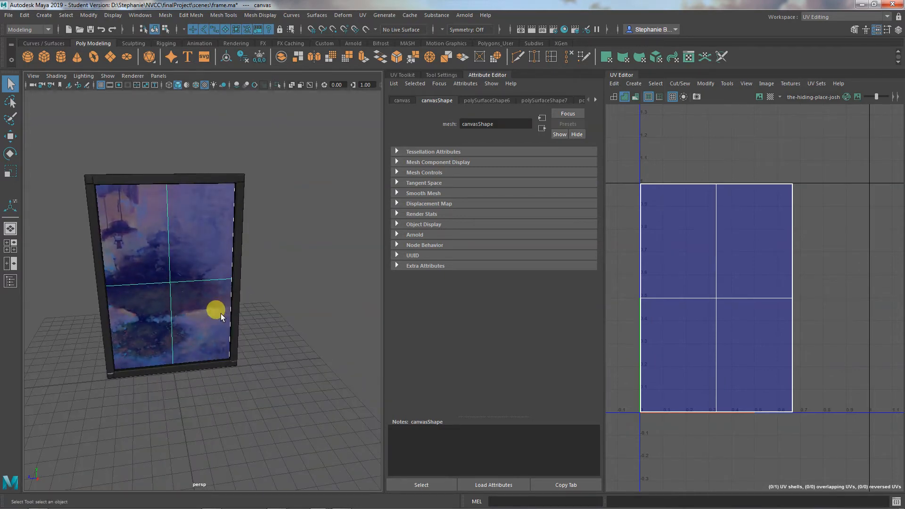
Step: Display the texture image in the enlarged UV Editor and select all of the canvas's UVs
left_click(759, 97)
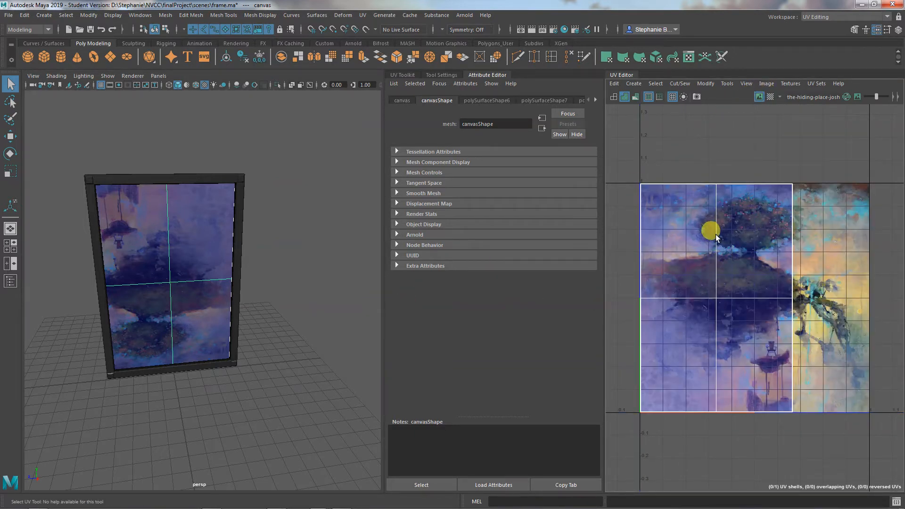
right_click_drag(715, 234, 757, 235)
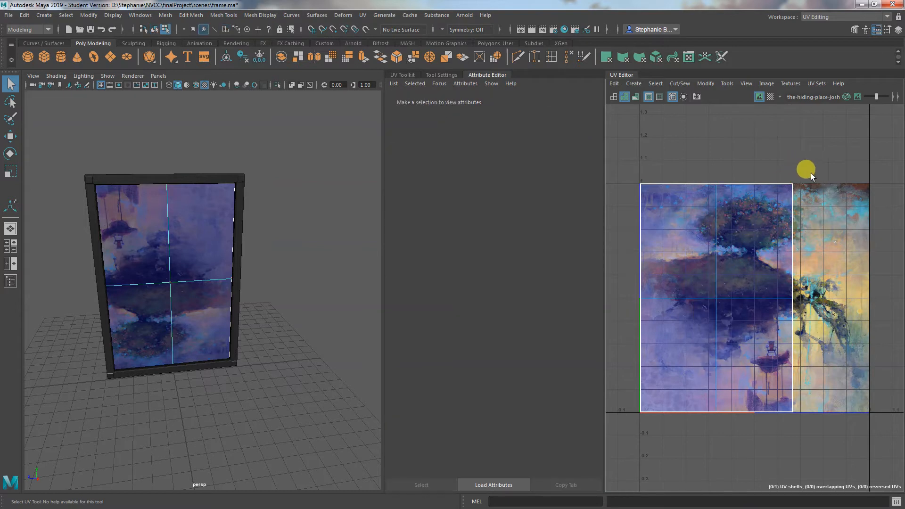
left_click_drag(811, 173, 774, 441)
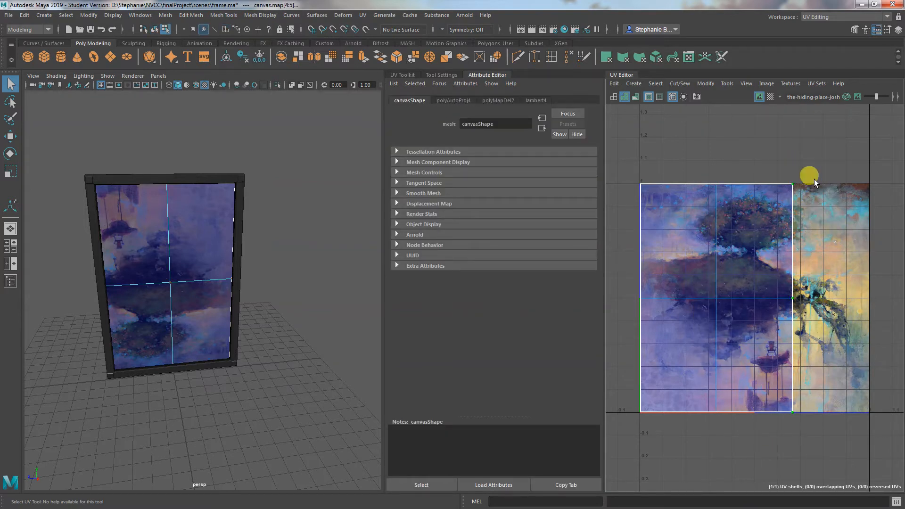
left_click_drag(605, 226, 569, 283)
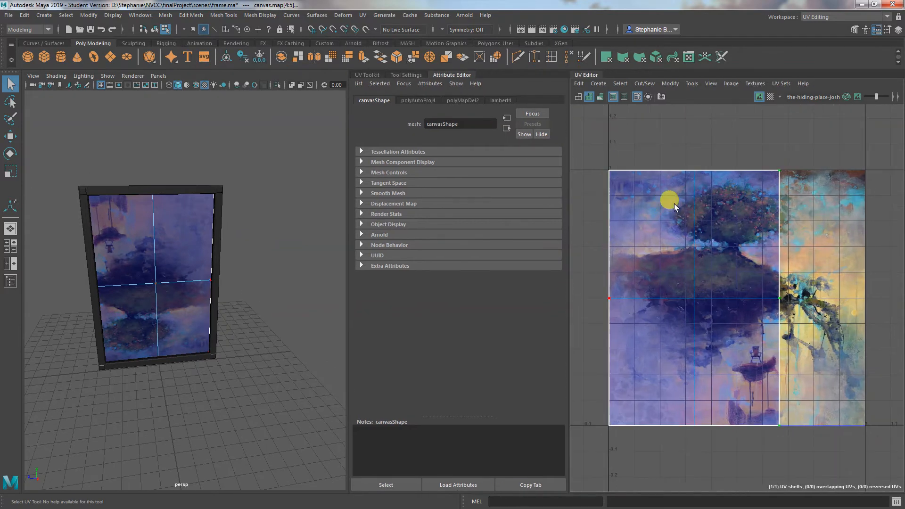
left_click_drag(598, 158, 804, 455)
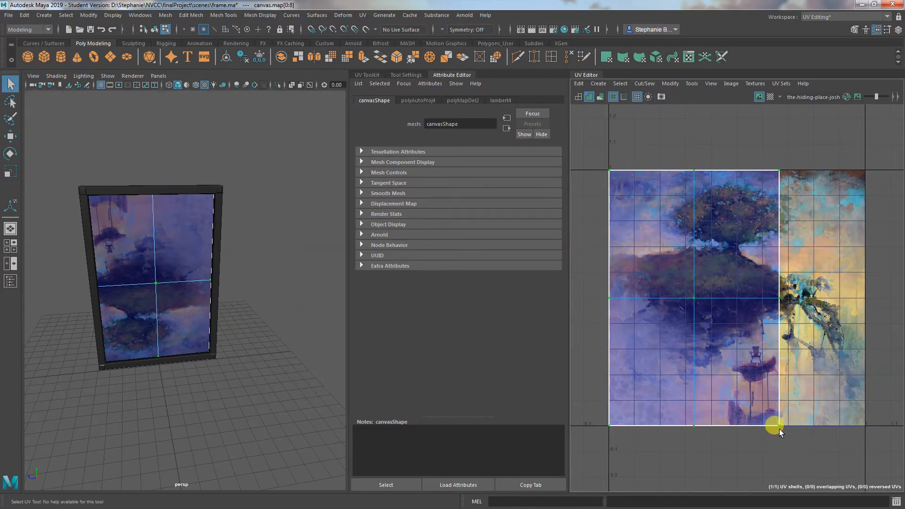
Step: Stretch and recenter the canvas UVs horizontally so they span the full width of the texture image
key("w")
key("r")
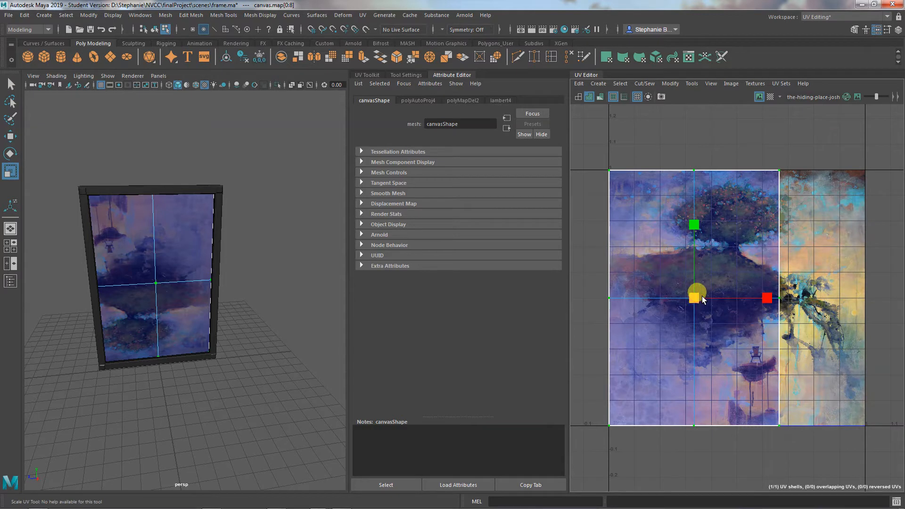
left_click_drag(767, 300, 810, 297)
key("w")
key("e")
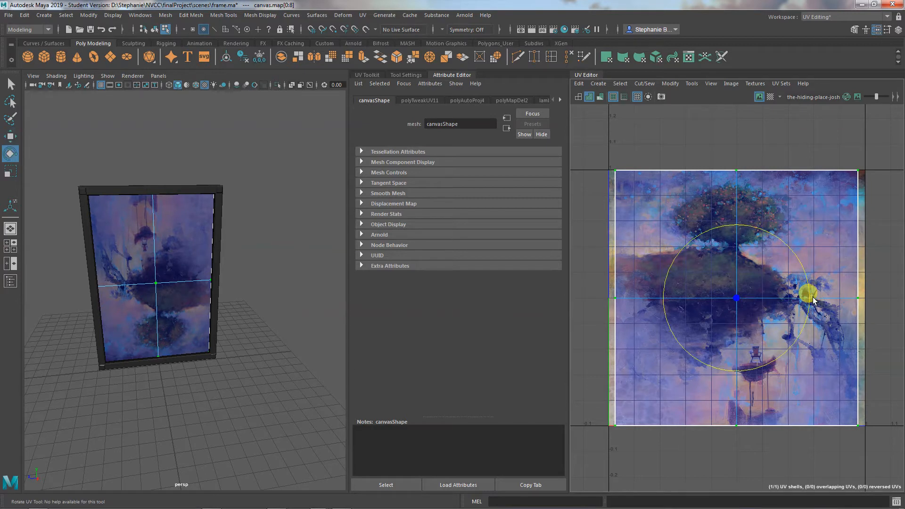
key("r")
left_click_drag(812, 298, 813, 298)
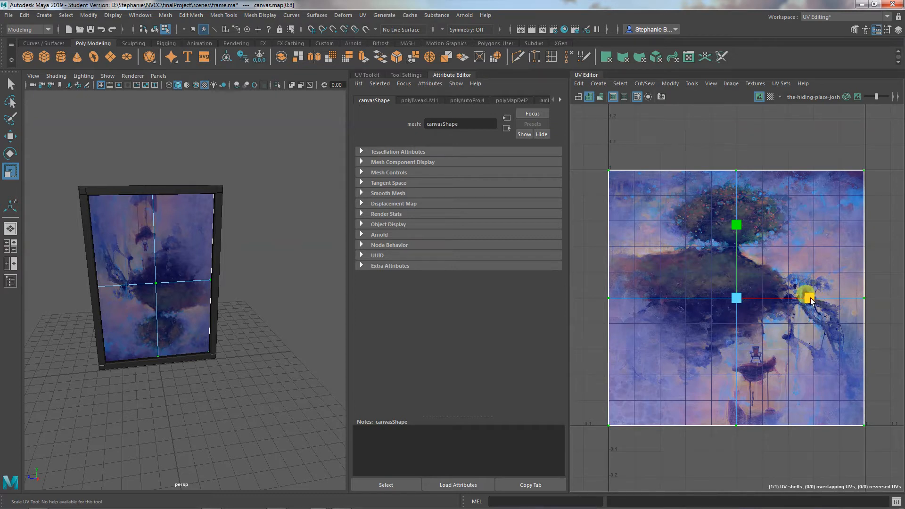
key("ctrl+z")
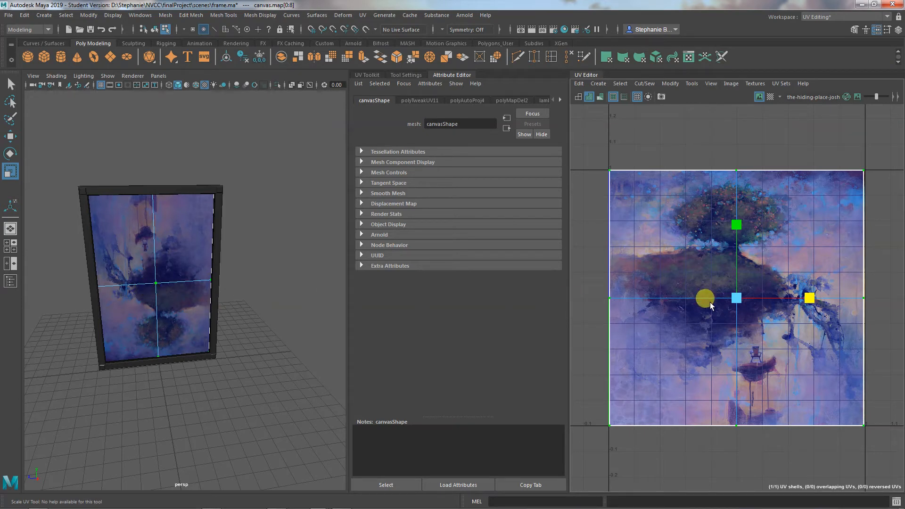
Step: Rotate the canvas in object mode to turn the picture upright, setting Rotate X to -180
right_click_drag(193, 239, 239, 227)
key("e")
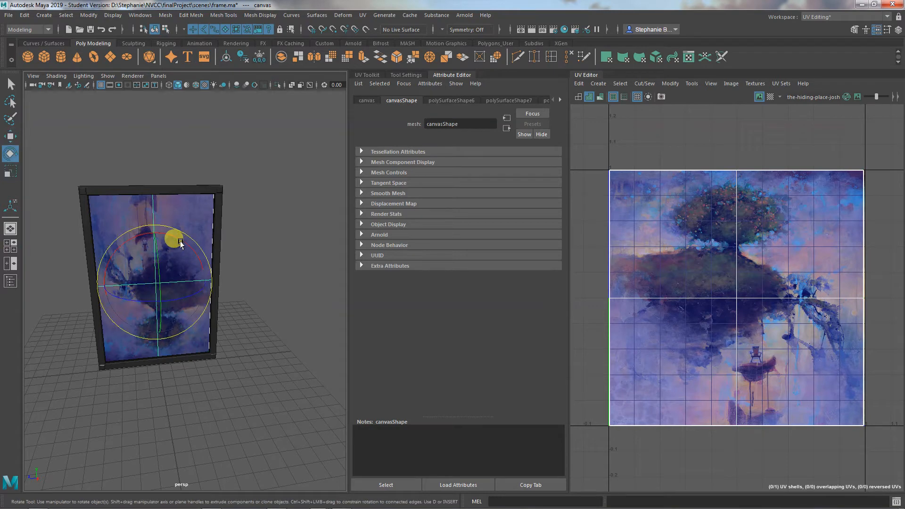
left_click_drag(168, 238, 146, 319)
left_click(371, 102)
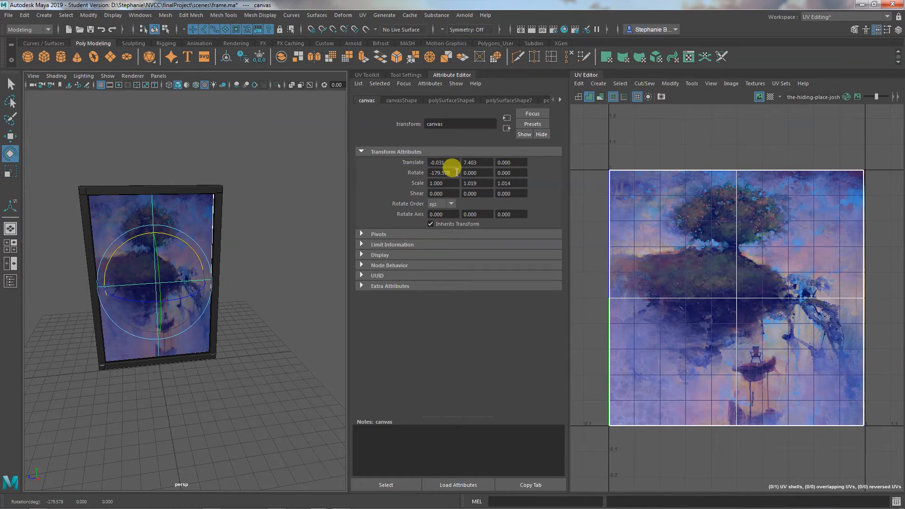
type("-180")
key("Return")
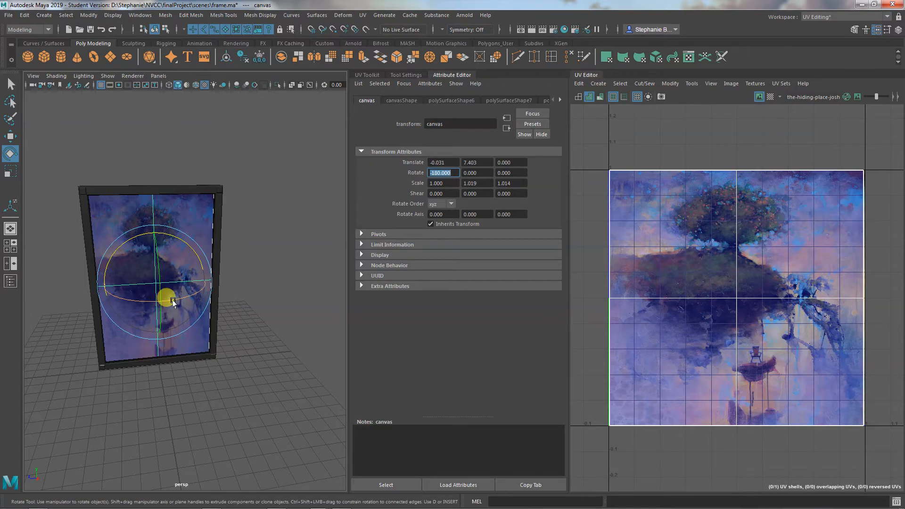
Step: Try to shift the canvas within the frame to 7.335 in Translate Y, and undo the move
left_click(246, 312)
left_click(197, 302)
key("w")
left_click(110, 286)
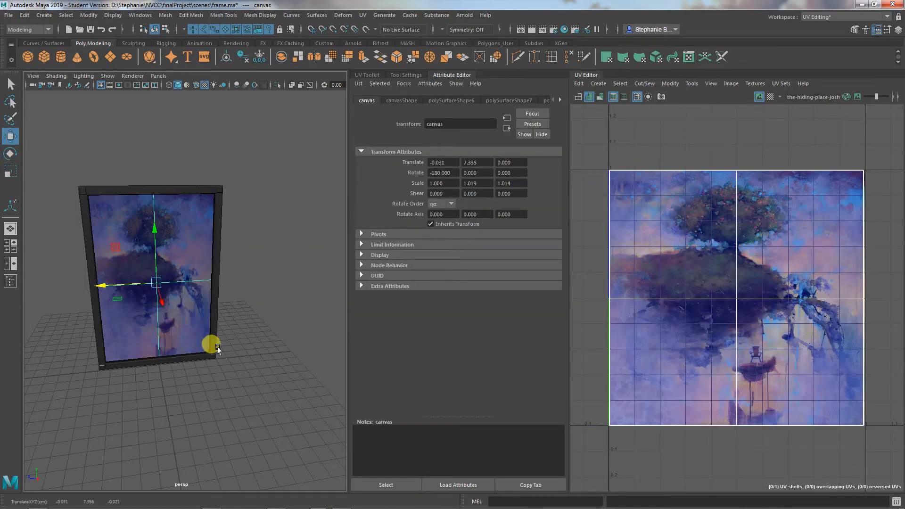
mouse_move(226, 389)
left_mouse_down("alt")
mouse_move(211, 393)
mouse_move(226, 395)
left_mouse_up("alt")
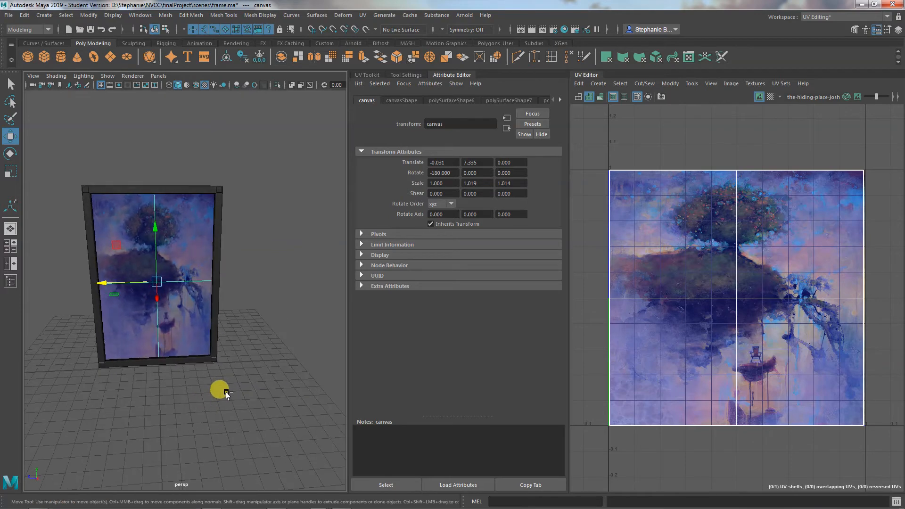
key("ctrl+z")
key("ctrl+z")
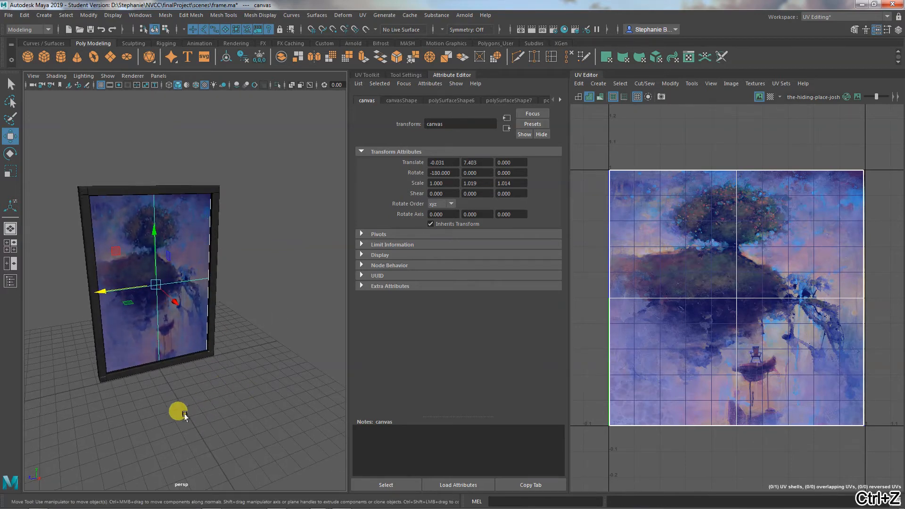
Step: Reselect the canvas and shift it within the frame to about 7.377 in Translate Y
mouse_move(185, 414)
left_mouse_down("alt")
mouse_move(285, 412)
mouse_move(203, 413)
left_mouse_up("alt")
left_click(220, 408)
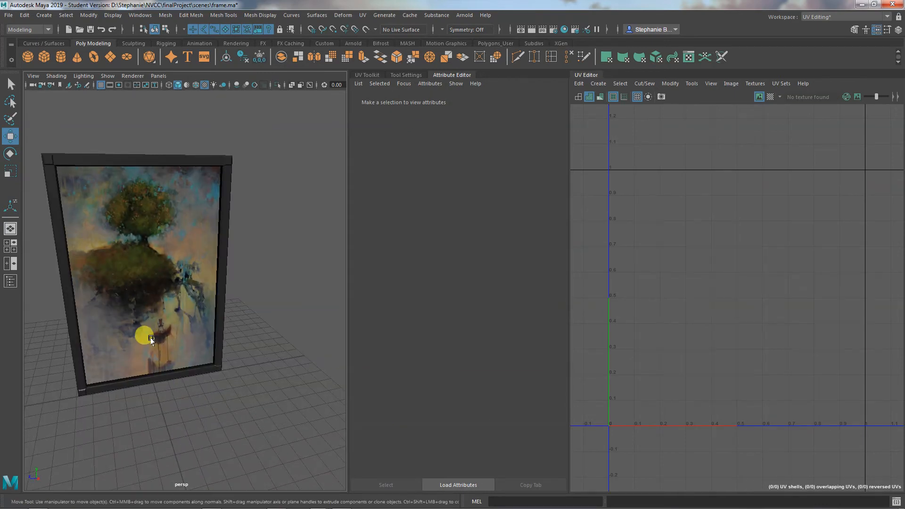
left_click(150, 340)
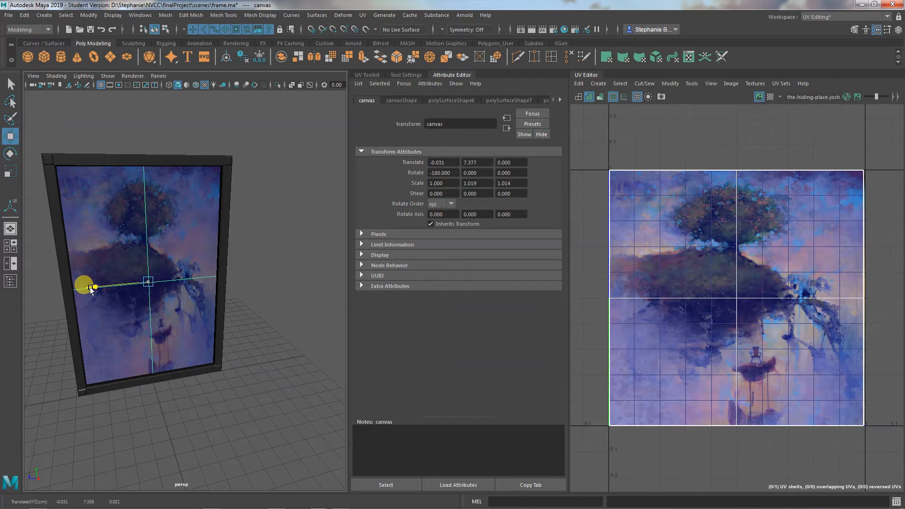
mouse_move(239, 434)
left_mouse_down("alt")
mouse_move(168, 422)
mouse_move(182, 399)
mouse_move(239, 430)
mouse_move(228, 426)
left_mouse_up("alt")
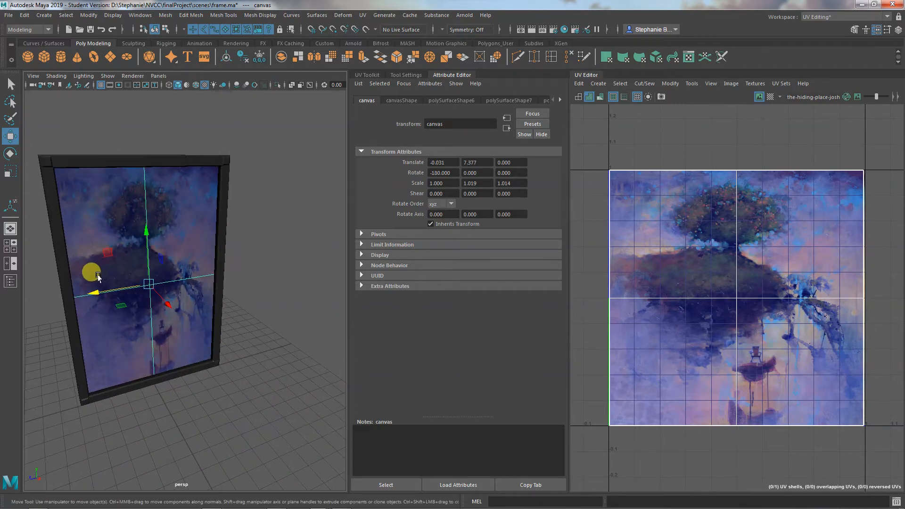
Step: Shift the canvas within the frame to about 7.353 in Translate Y and scale it to about 1.029 in Scale Y
left_click_drag(94, 293, 128, 324)
key("e")
key("r")
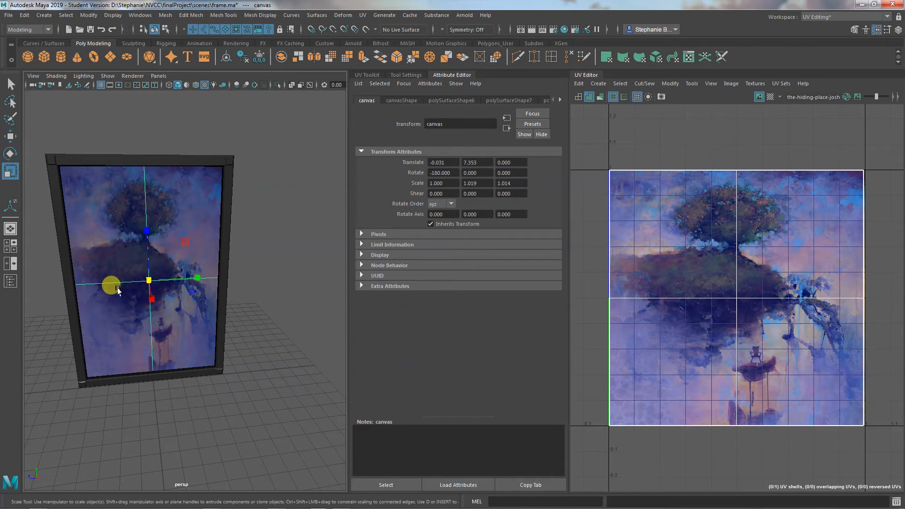
left_click_drag(196, 279, 194, 280)
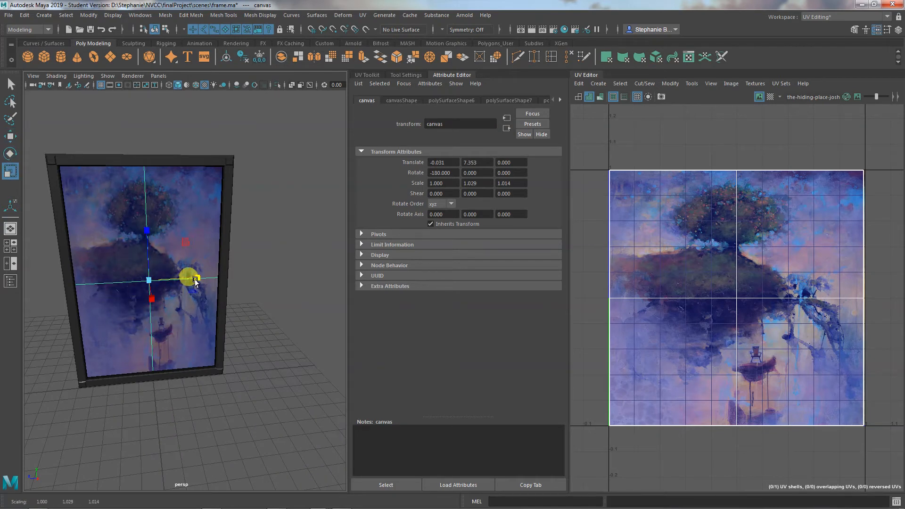
left_click(194, 414)
Step: Examine up close how the textured canvas fits inside the frame's edges
left_click_drag(174, 417, 176, 409, "alt")
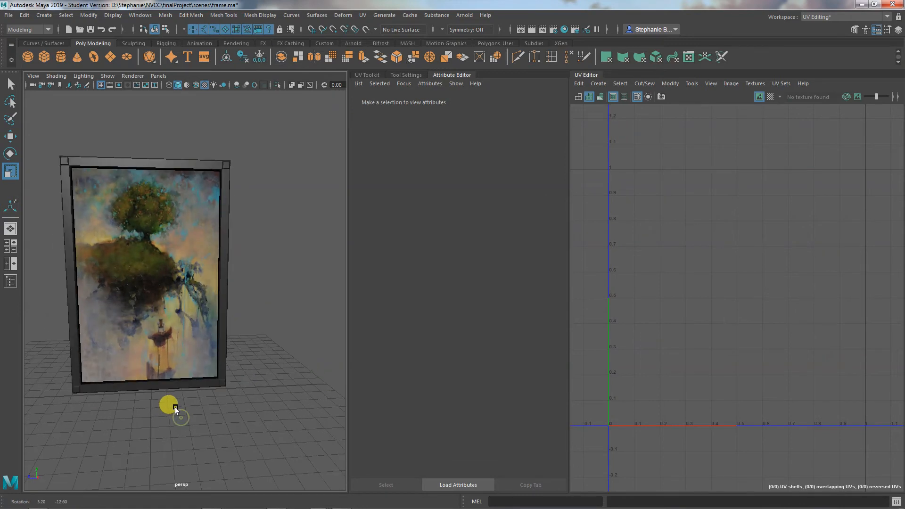
right_click_drag(113, 410, 201, 409, "alt")
middle_click_drag(176, 400, 253, 406, "alt")
left_click_drag(242, 416, 234, 408, "alt")
middle_click_drag(234, 408, 204, 401, "alt")
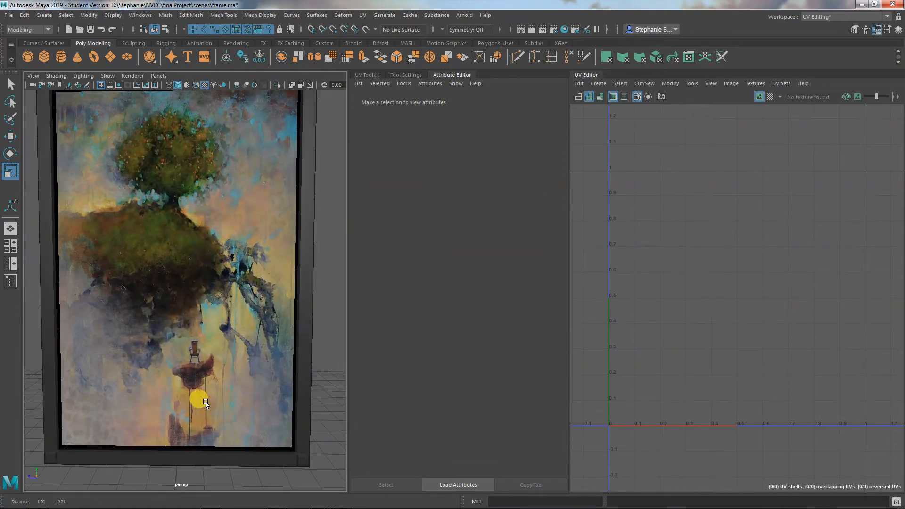
left_click_drag(204, 401, 211, 404, "alt")
middle_click_drag(220, 385, 225, 397, "alt")
left_click(201, 335)
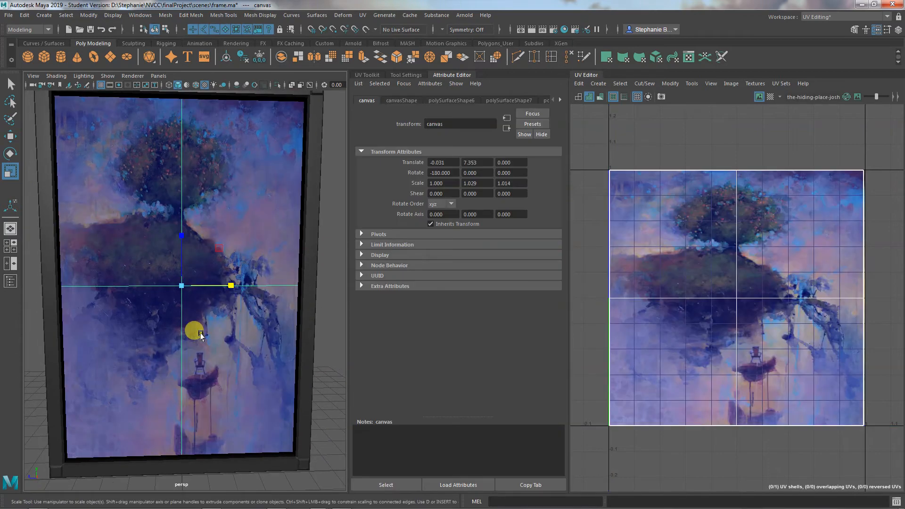
Step: Switch to Windows Explorer, preview the-hiding-place-joshua-smith.jpg in finalProject's sourceimages folder to compare its proportions, and return to Maya
left_click(38, 502)
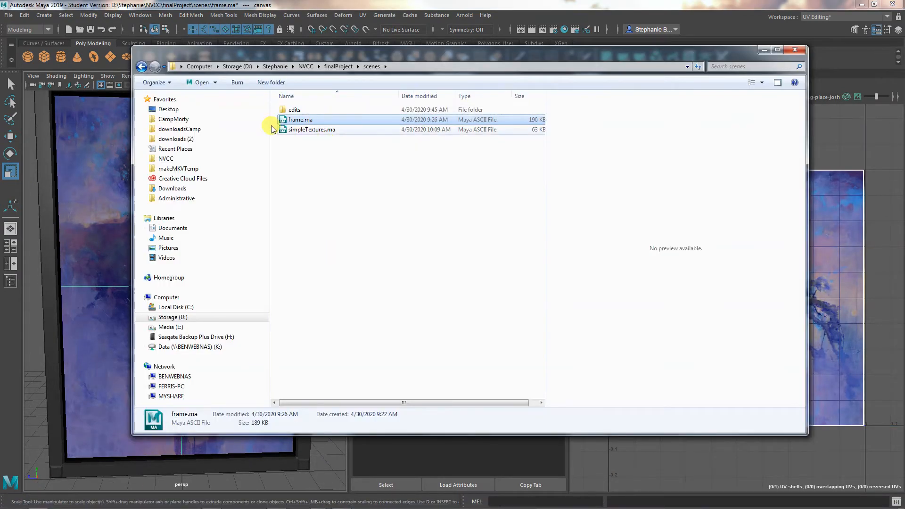
left_click(343, 67)
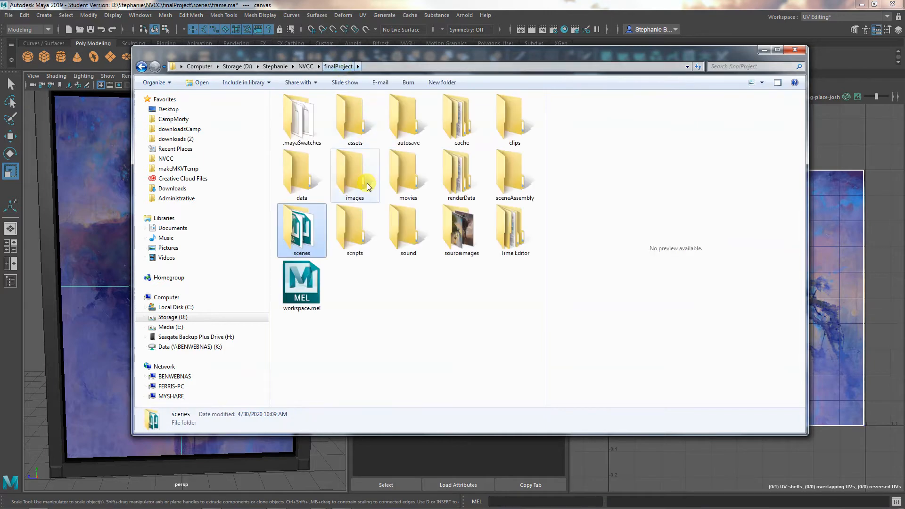
double_click(450, 217)
left_click(459, 118)
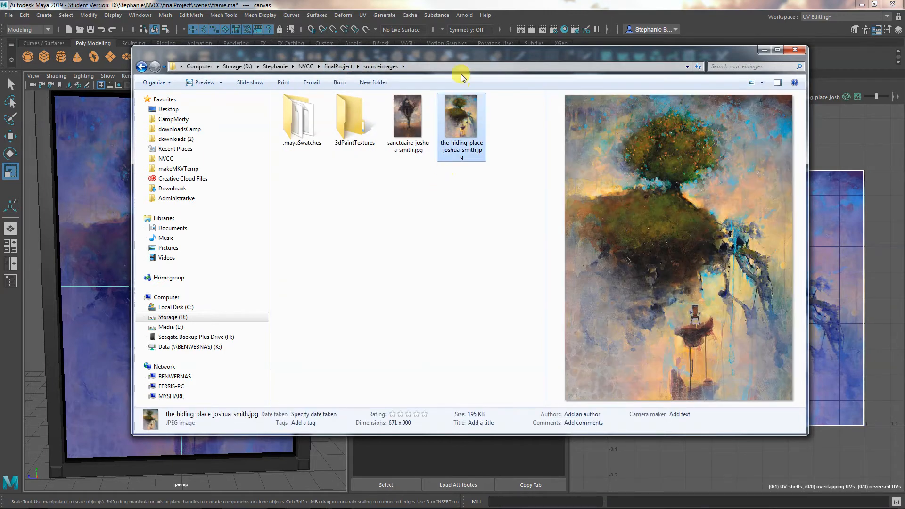
left_click_drag(453, 55, 738, 80)
left_click(324, 210)
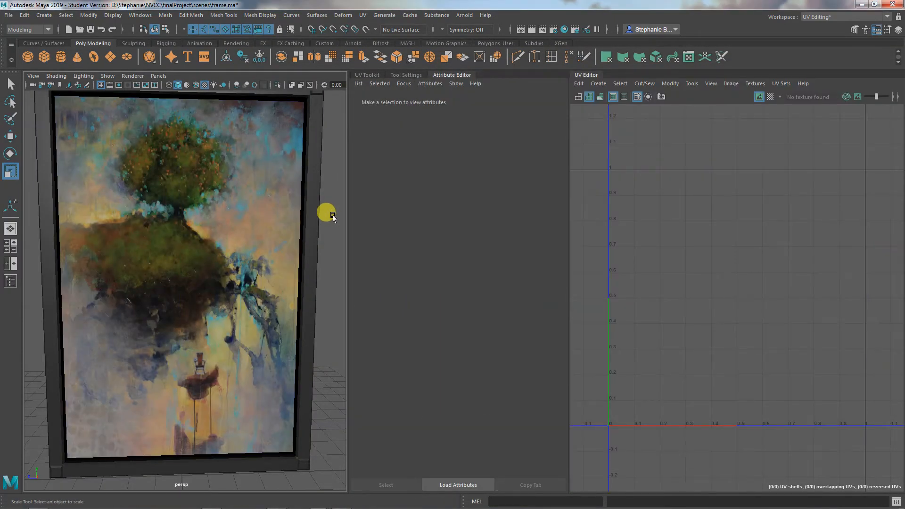
Step: Try to scale the whole pictureGroup to about 1.047 in Scale Y, and undo the scaling
scroll(293, 208, "down", 5)
scroll(283, 255, "up", 2)
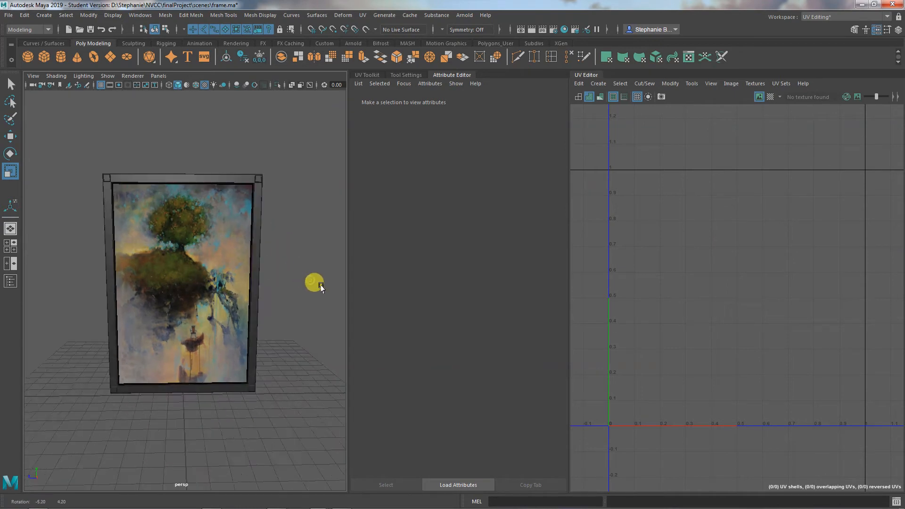
left_click(186, 261)
key("Up")
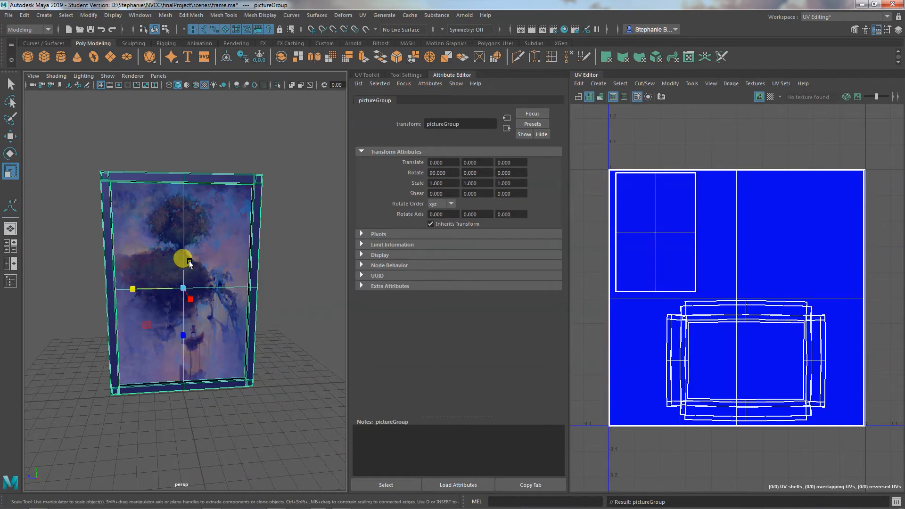
left_click(132, 289)
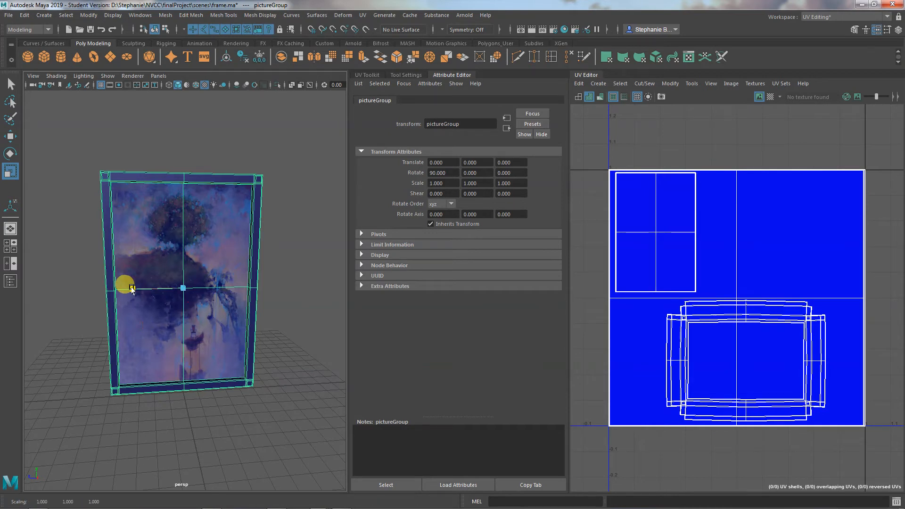
left_click_drag(132, 288, 130, 290)
key("ctrl+z")
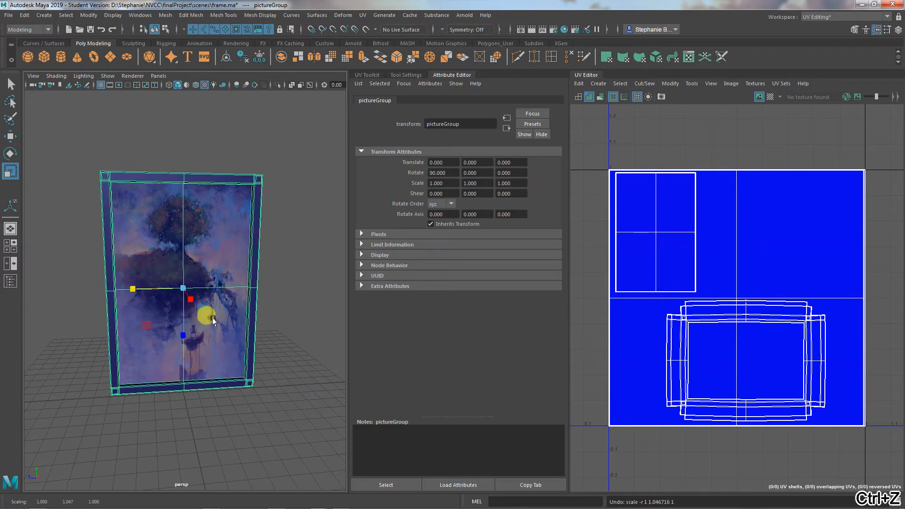
Step: Reselect the canvas and narrow all its UVs horizontally to about 0.84 of the texture width
left_click(309, 370)
left_click(208, 319)
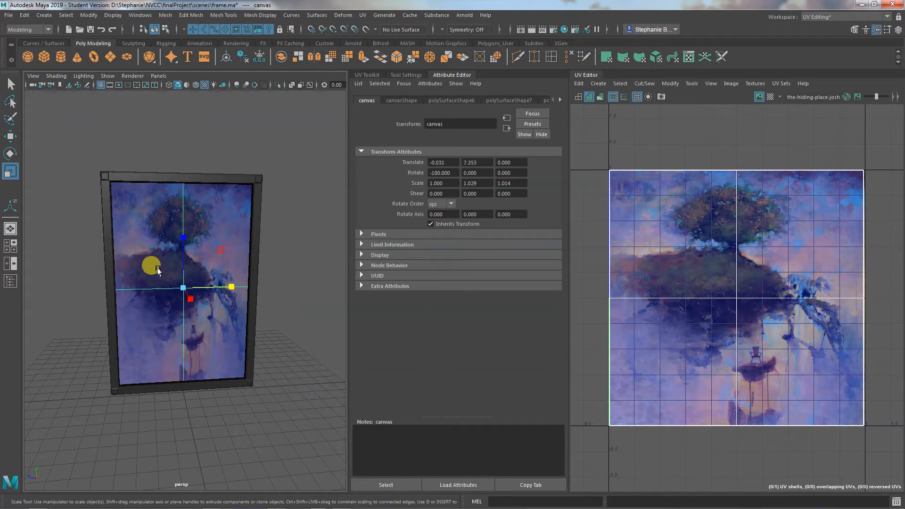
left_click(715, 263)
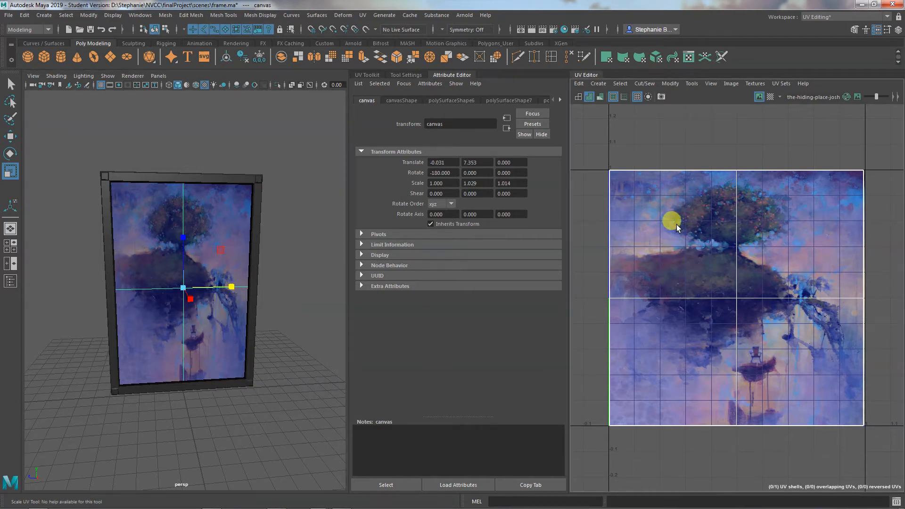
right_click_drag(677, 224, 728, 223)
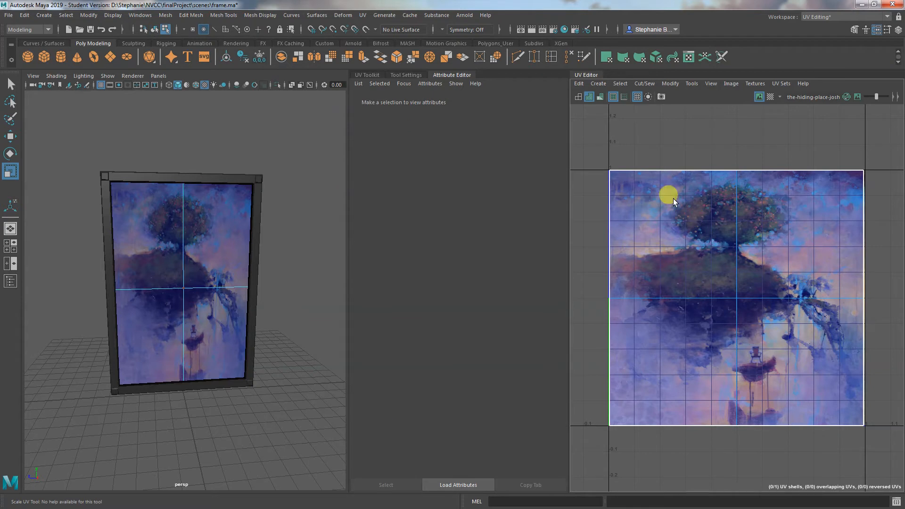
left_click_drag(596, 157, 883, 439)
left_click(810, 298)
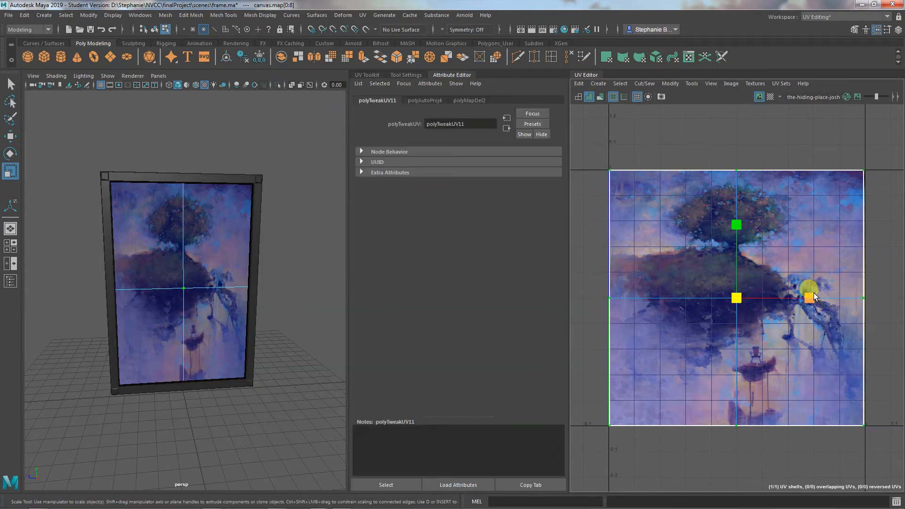
left_click_drag(810, 298, 799, 299)
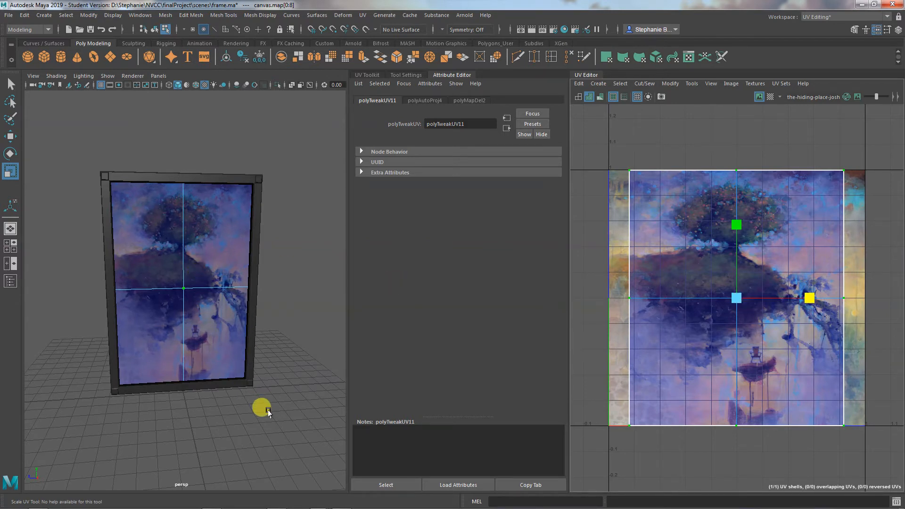
Step: Shift the narrowed canvas UVs toward the right side of the texture, spanning about 0.11 to 0.94 in U
middle_click_drag(266, 413, 244, 428, "alt")
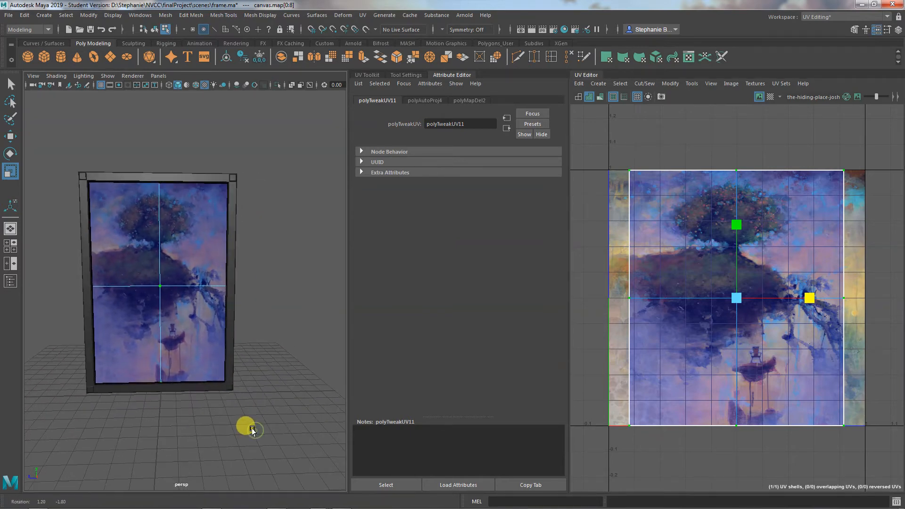
left_click_drag(811, 299, 817, 299)
key("w")
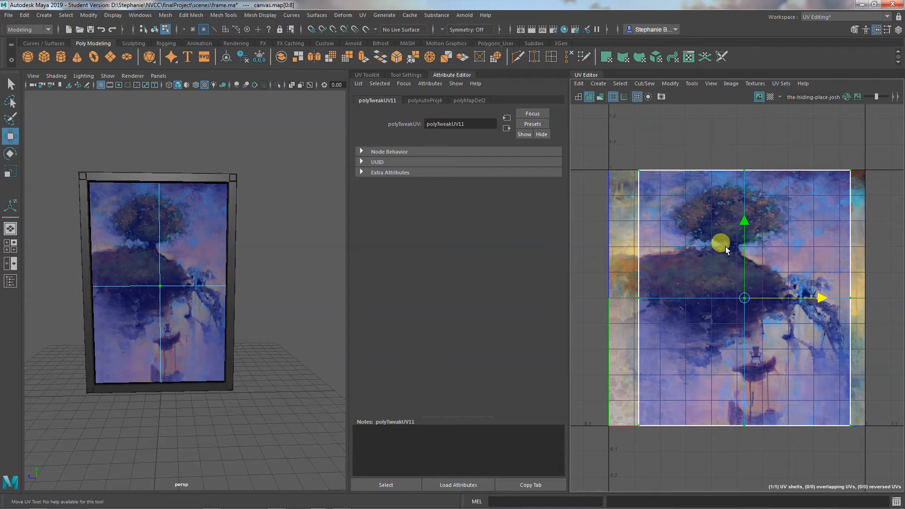
left_click_drag(100, 319, 137, 418, "alt")
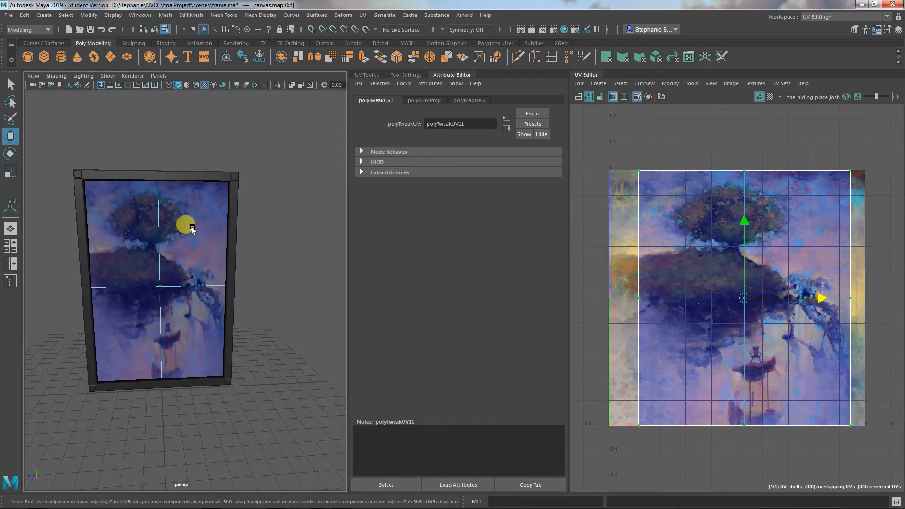
mouse_move(121, 305)
left_mouse_down("alt")
mouse_move(137, 309)
mouse_move(126, 314)
left_mouse_up("alt")
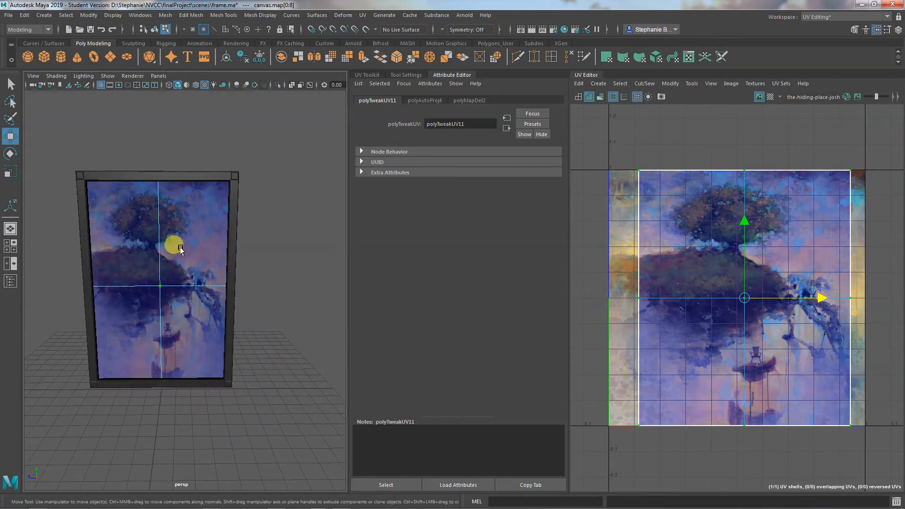
Step: Try to stretch the canvas UVs past the texture's right border by moving their right-edge points, and undo the stretch
right_click_drag(143, 270, 178, 222)
left_click(269, 226)
left_click(184, 246)
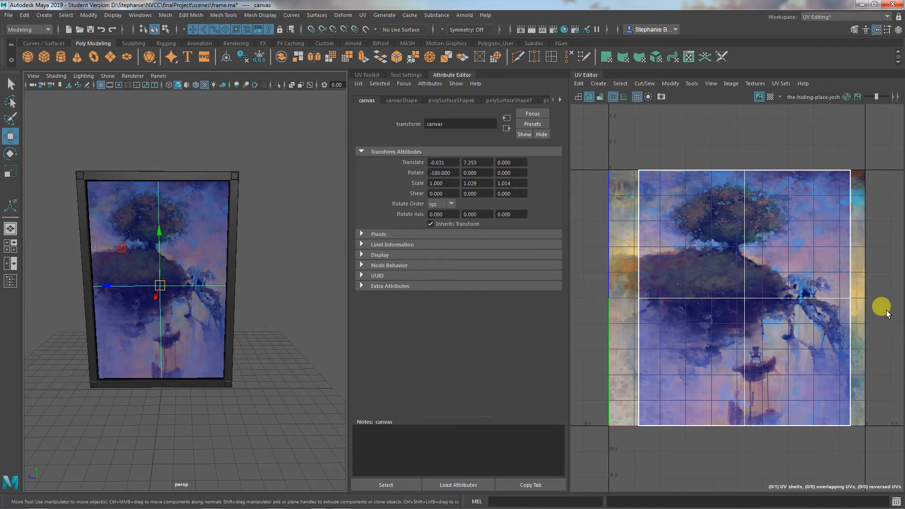
right_click_drag(759, 230, 813, 229)
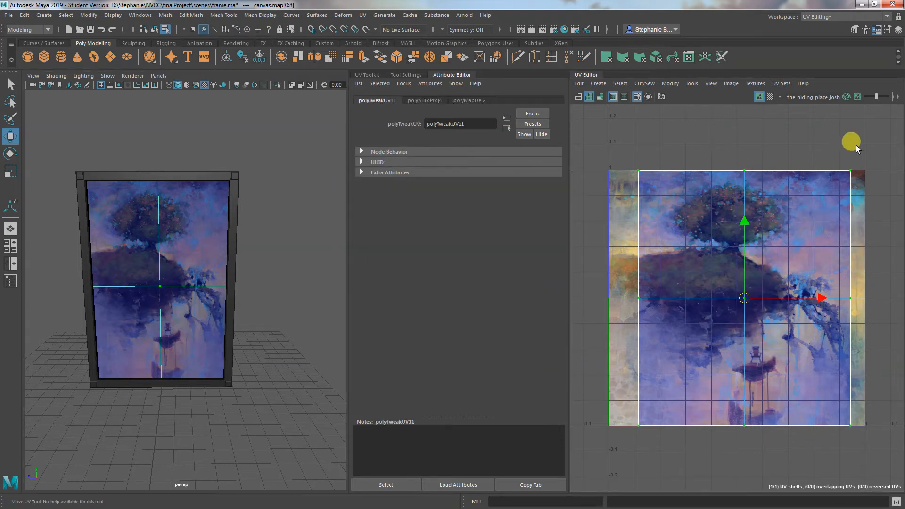
left_click_drag(862, 160, 810, 447)
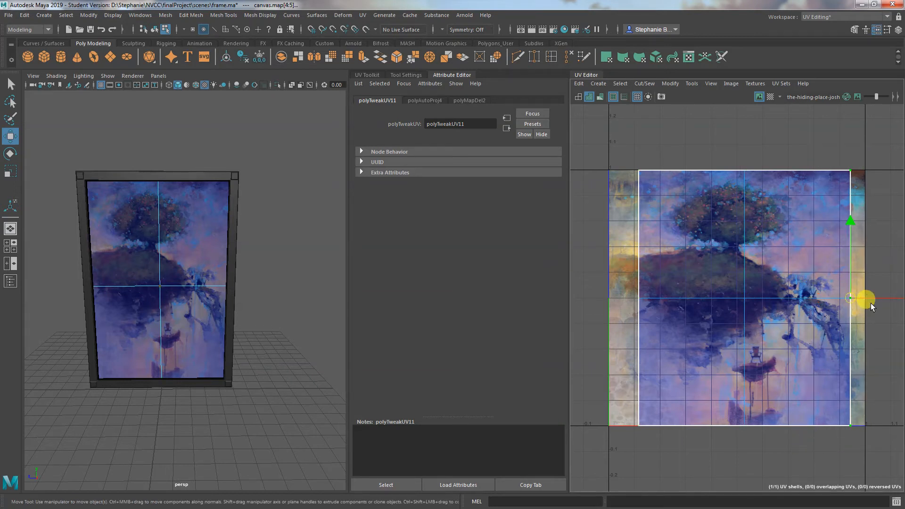
left_click_drag(870, 304, 904, 303)
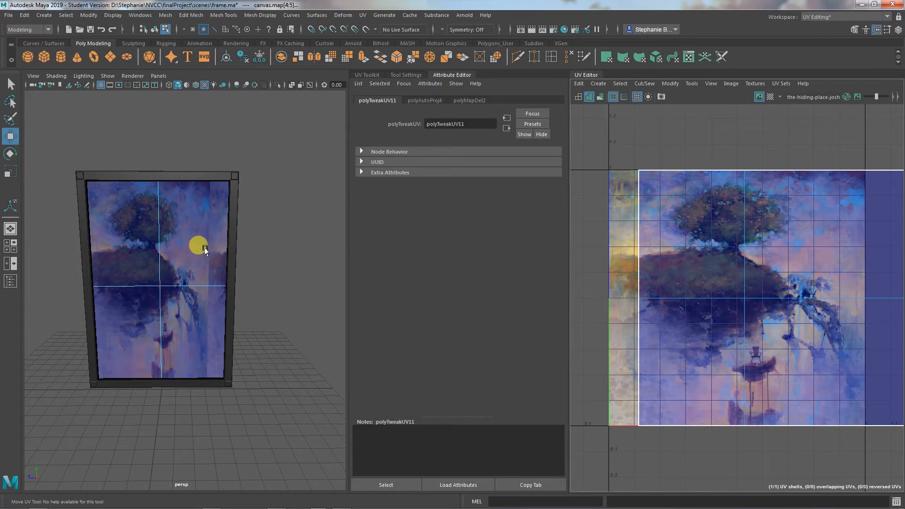
key("ctrl+z")
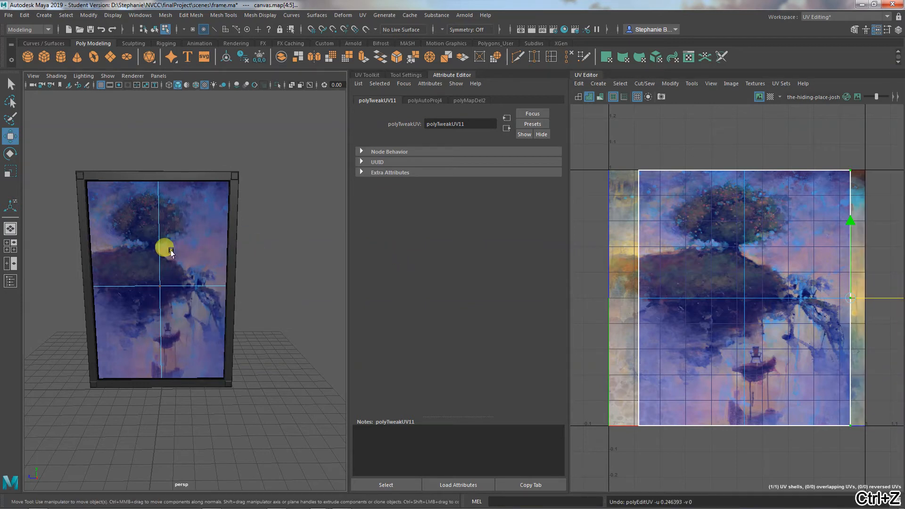
left_click(285, 207)
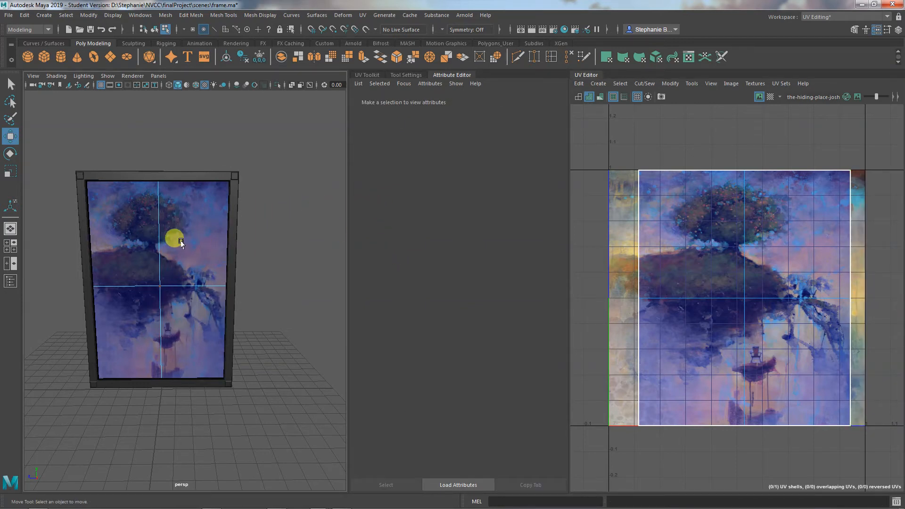
Step: Switch to the Maya scene holding the treehouse picture plane, examine its texture proportions, and return to the frame scene
mouse_move(293, 507)
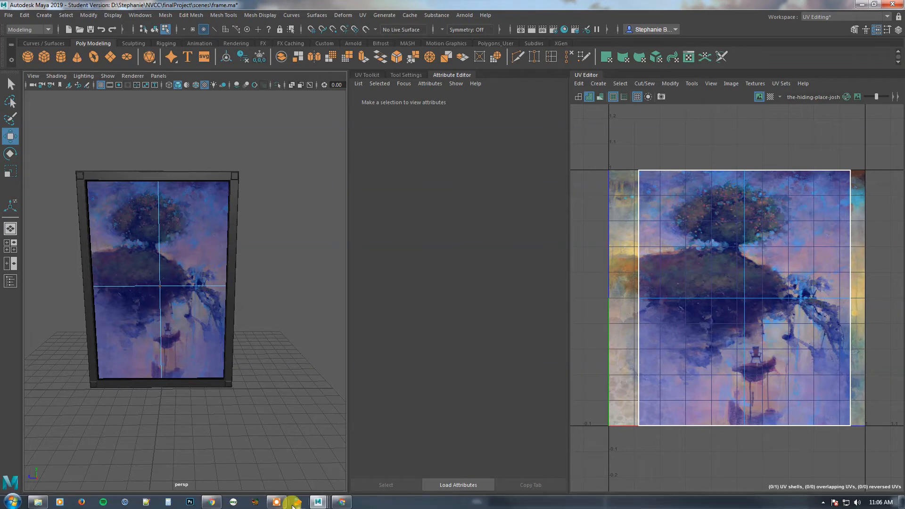
left_click(269, 457)
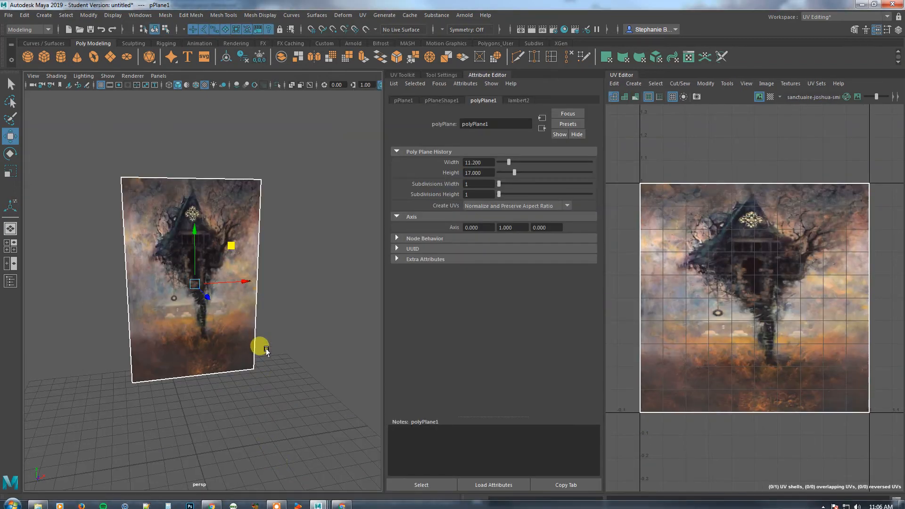
left_click_drag(236, 399, 239, 399, "alt")
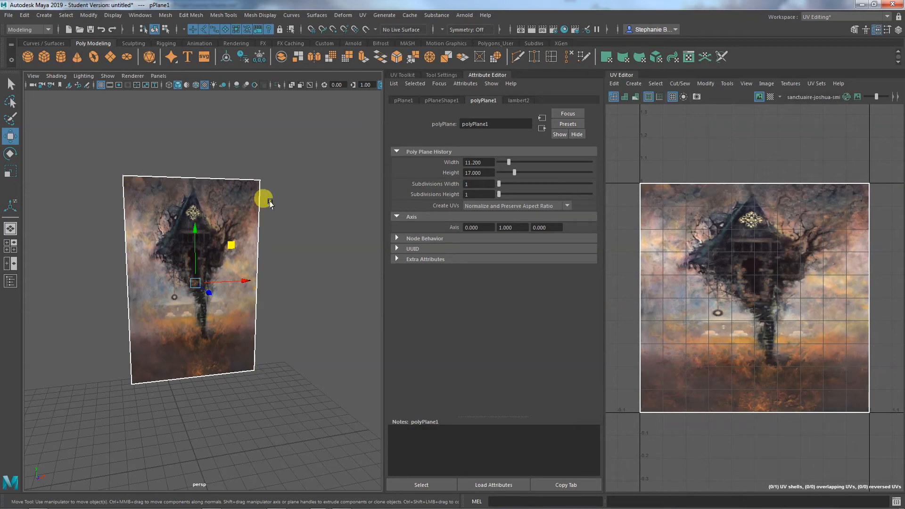
mouse_move(309, 504)
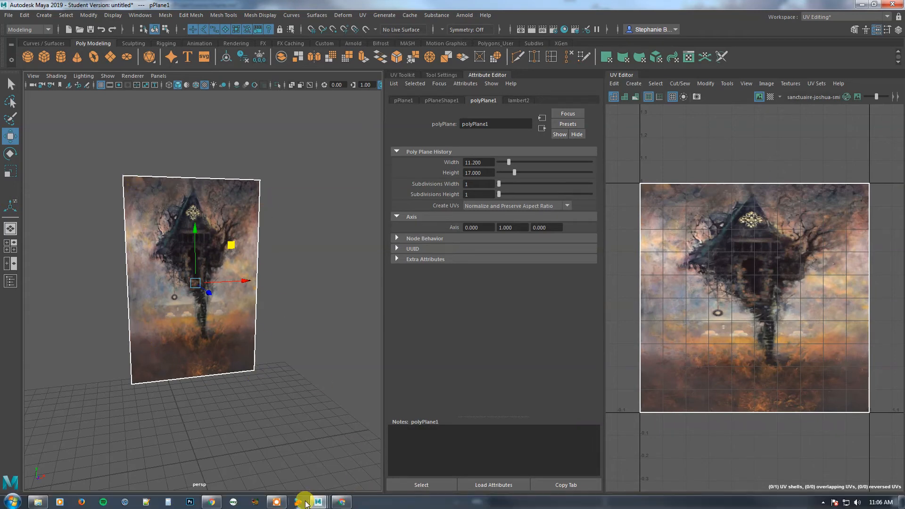
left_click(457, 450)
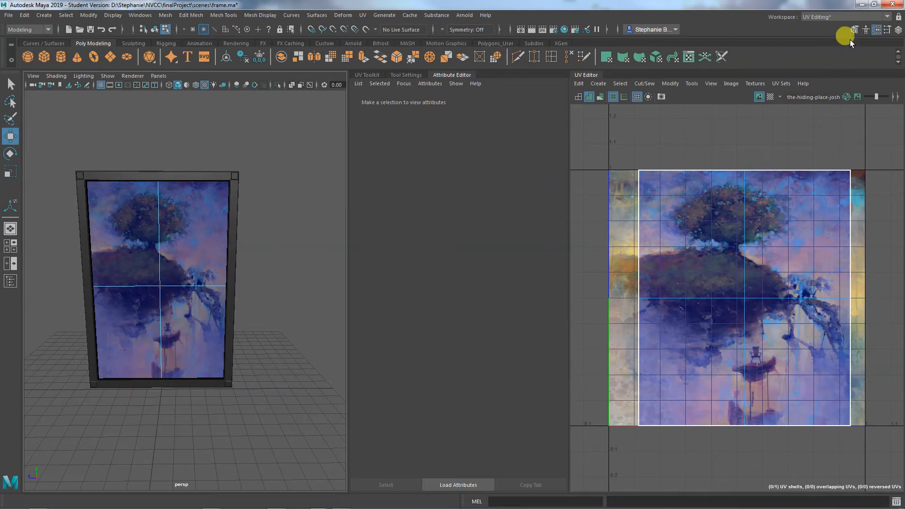
Step: Change the workspace from UV Editing to Maya Classic
left_click(841, 17)
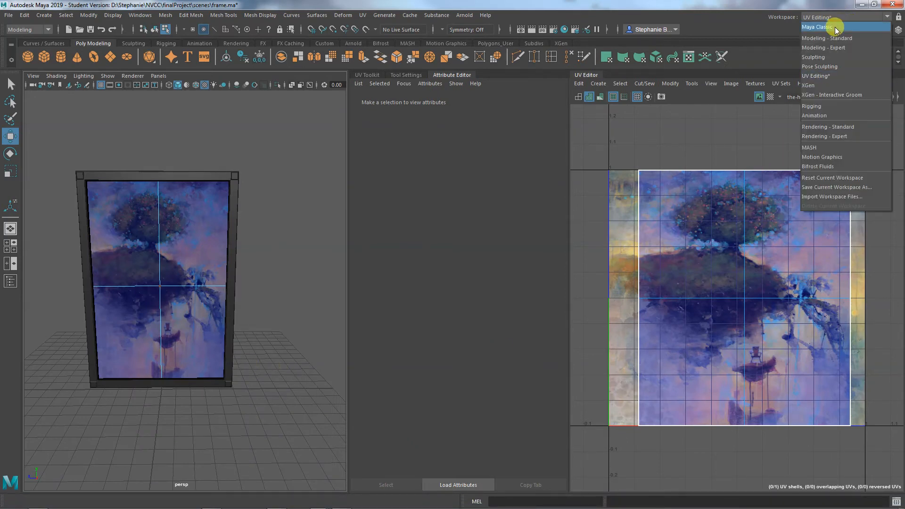
left_click(835, 27)
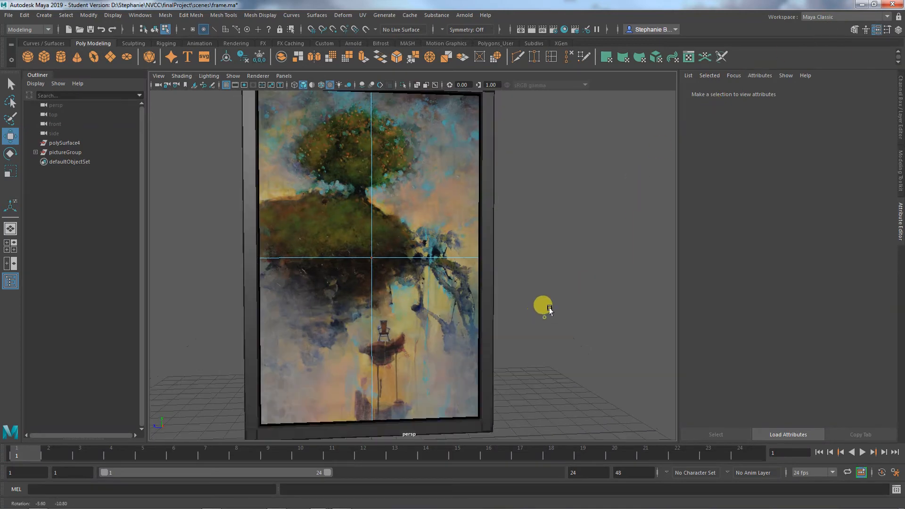
Step: Return the canvas from component editing to object mode and clear the selection
left_click_drag(550, 310, 561, 325, "alt")
right_click_drag(346, 235, 400, 224)
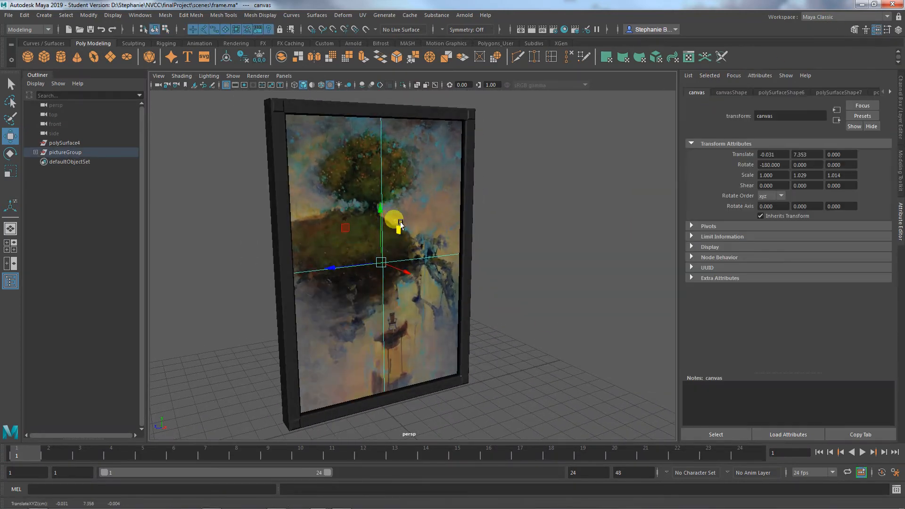
left_click(575, 267)
Step: Examine how the painting sits inside the frame from several angles and distances
left_click_drag(517, 283, 567, 301, "alt")
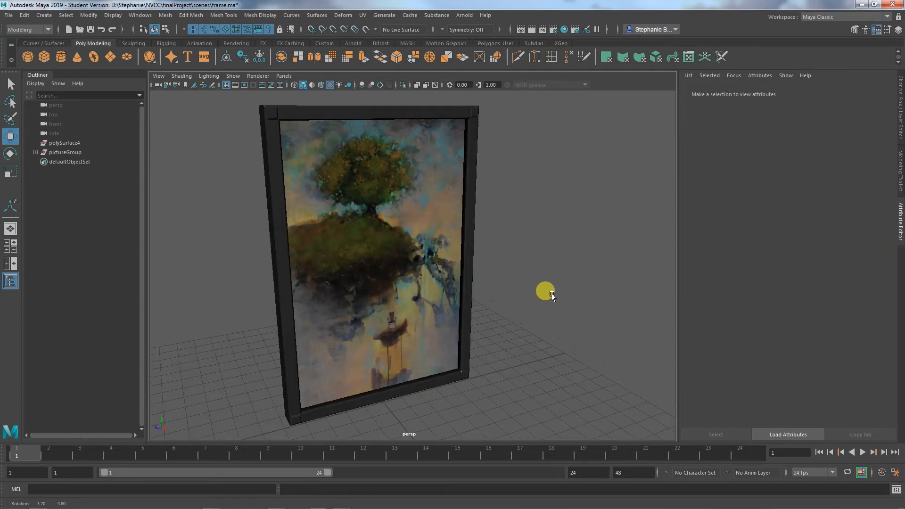
right_click_drag(576, 297, 618, 302, "alt")
left_click_drag(618, 302, 527, 329, "alt")
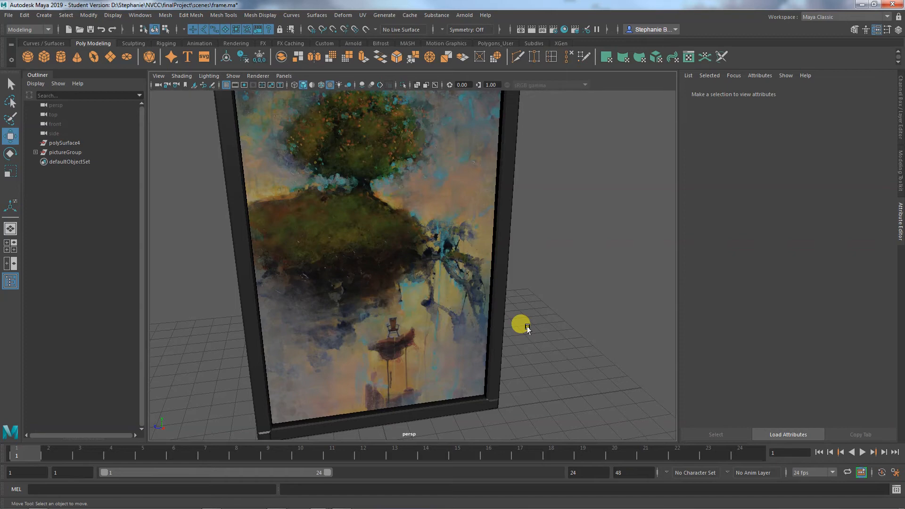
mouse_move(551, 352)
left_mouse_down("alt")
mouse_move(535, 340)
mouse_move(552, 348)
left_mouse_up("alt")
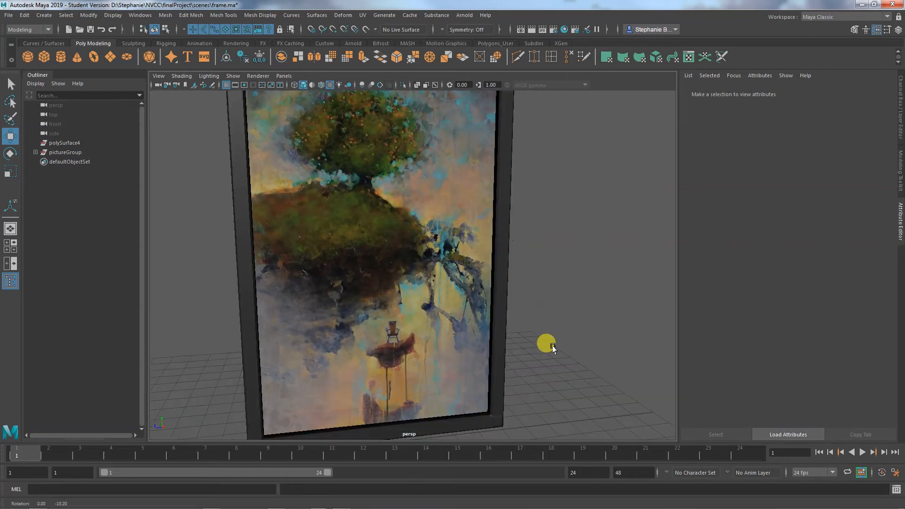
right_click_drag(331, 335, 465, 282, "alt")
mouse_move(465, 283)
left_mouse_down("alt")
mouse_move(487, 324)
mouse_move(462, 338)
mouse_move(466, 349)
mouse_move(446, 335)
mouse_move(479, 330)
mouse_move(489, 337)
mouse_move(453, 345)
left_mouse_up("alt")
mouse_move(452, 344)
right_mouse_down("alt")
mouse_move(467, 333)
mouse_move(424, 323)
mouse_move(457, 319)
mouse_move(356, 319)
right_mouse_up("alt")
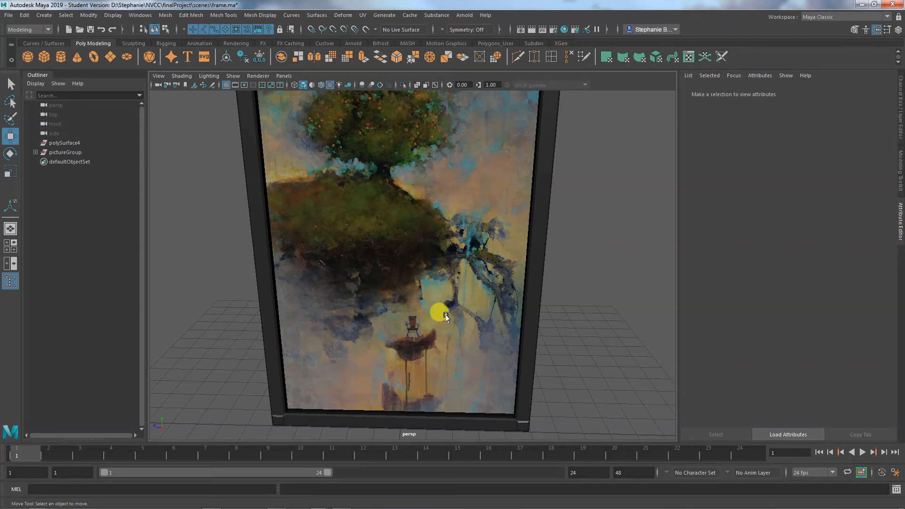
mouse_move(445, 317)
left_mouse_down("alt")
mouse_move(441, 373)
mouse_move(471, 371)
mouse_move(445, 367)
left_mouse_up("alt")
scroll(443, 367, "down", 3)
mouse_move(434, 368)
middle_mouse_down("alt")
mouse_move(425, 321)
mouse_move(421, 353)
mouse_move(410, 357)
middle_mouse_up("alt")
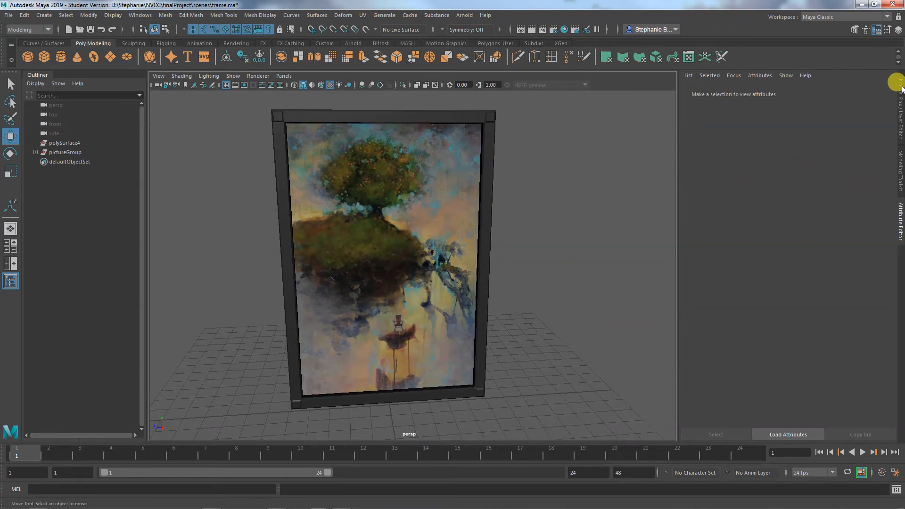
Step: Rename the canvas's Lambert material to paintingShader
left_click(902, 88)
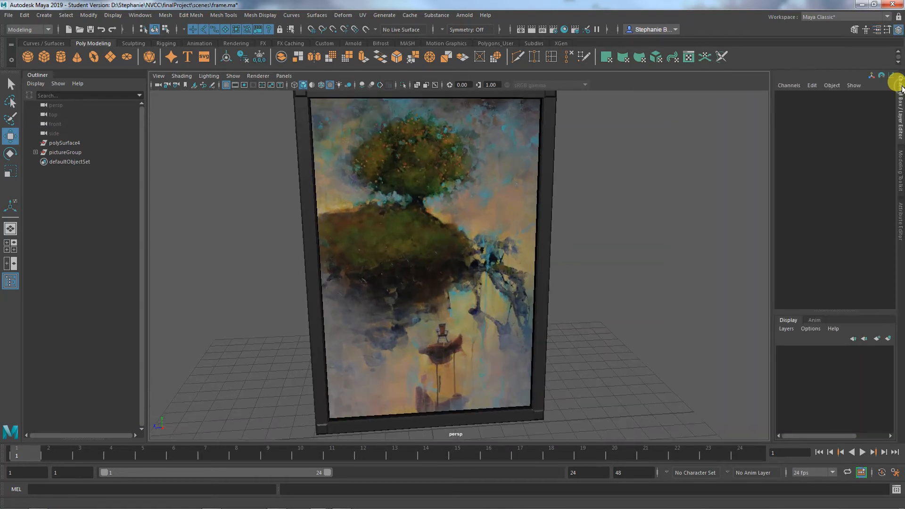
left_click(900, 218)
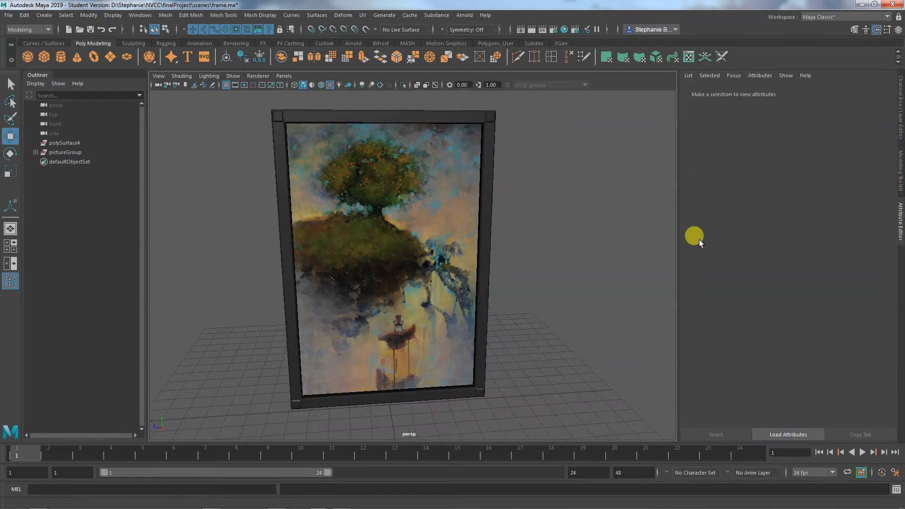
left_click(401, 218)
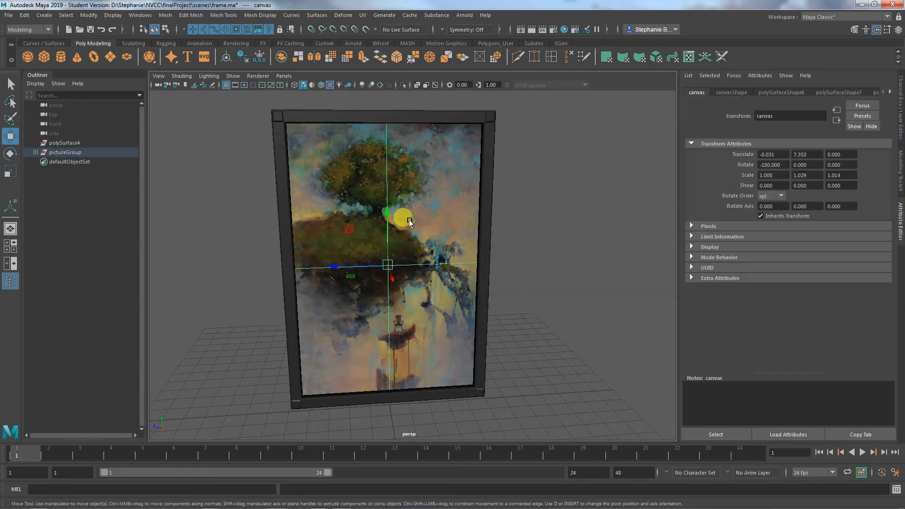
left_click(890, 92)
left_click(860, 93)
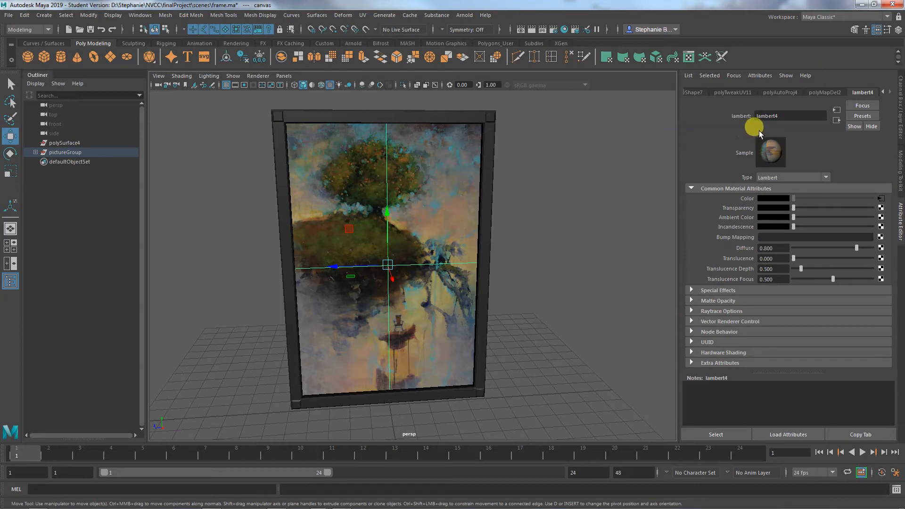
double_click(785, 116)
type("pai")
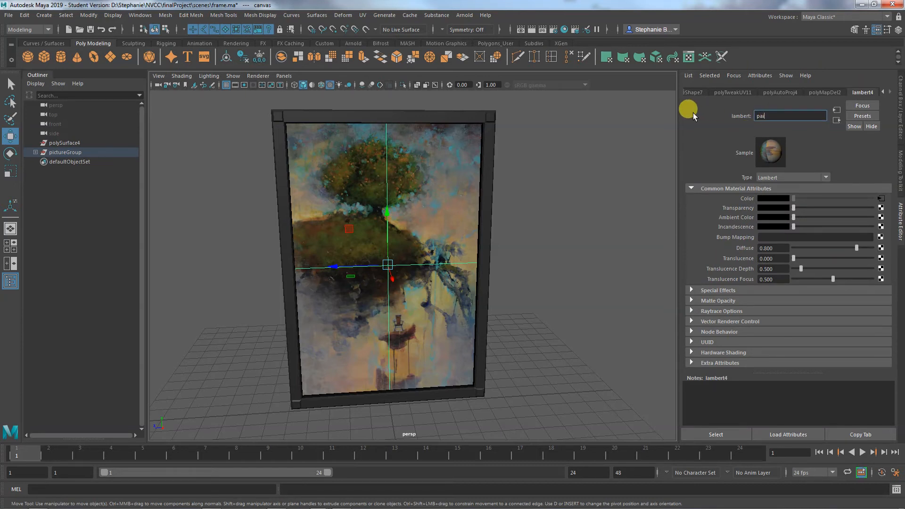
type("ntingShader")
key("Return")
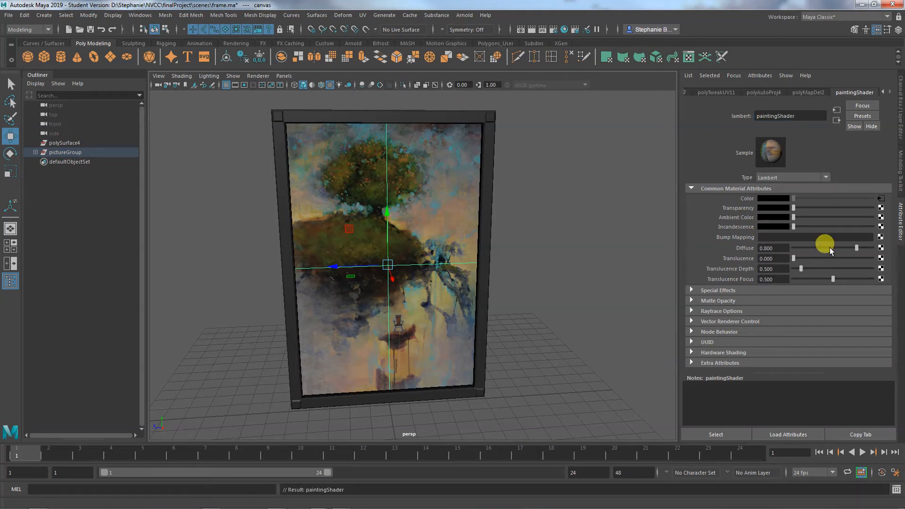
Step: Assign a Fractal texture to the paintingShader's bump mapping and lower the bump depth to 0.843
left_click(881, 237)
mouse_move(373, 95)
left_mouse_down()
mouse_move(537, 77)
mouse_move(552, 62)
left_mouse_up()
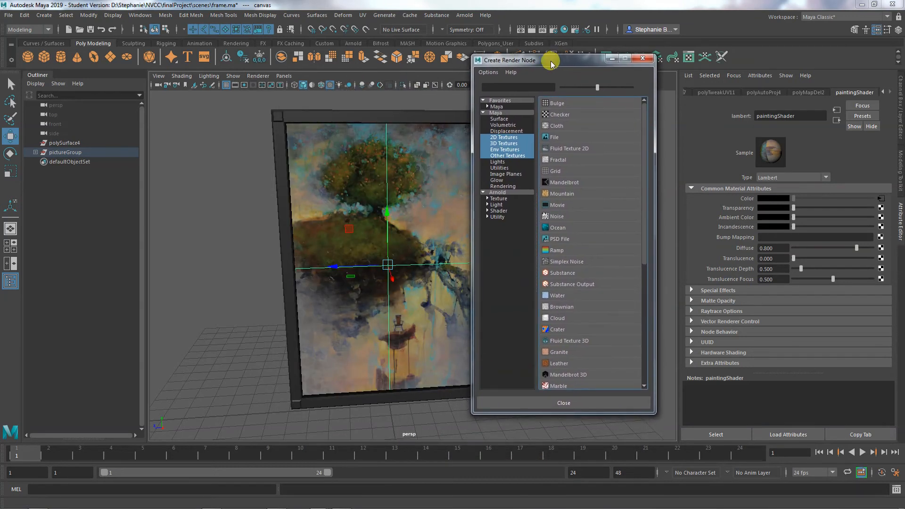
middle_click_drag(263, 257, 251, 259)
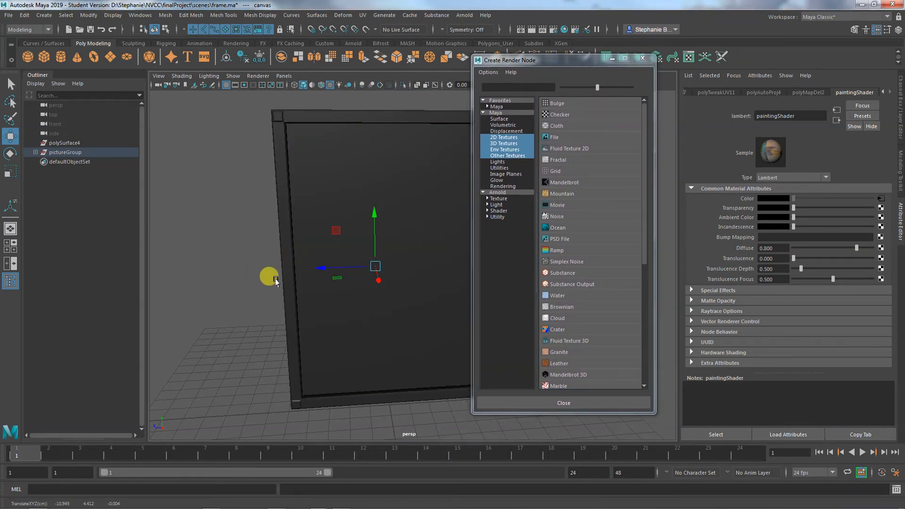
key("ctrl+z")
mouse_move(263, 277)
left_mouse_down("alt")
mouse_move(123, 273)
mouse_move(155, 279)
left_mouse_up("alt")
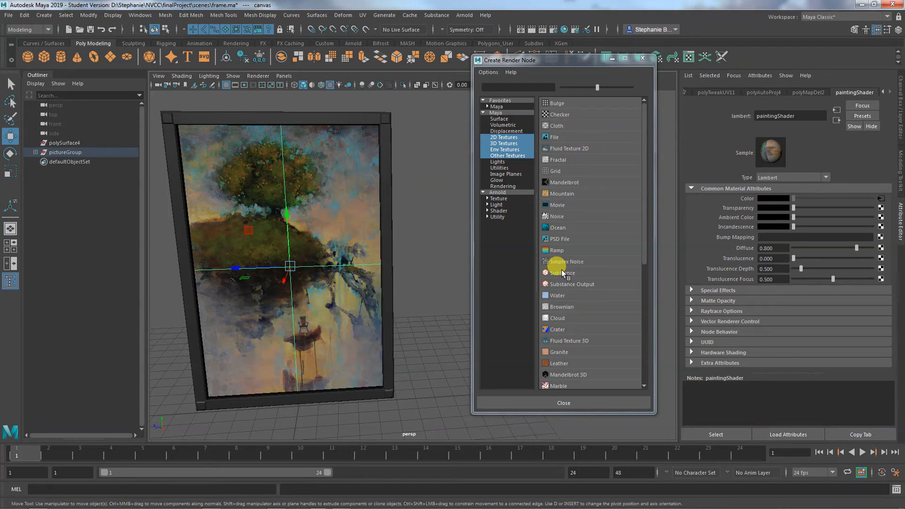
scroll(561, 269, "down", 1)
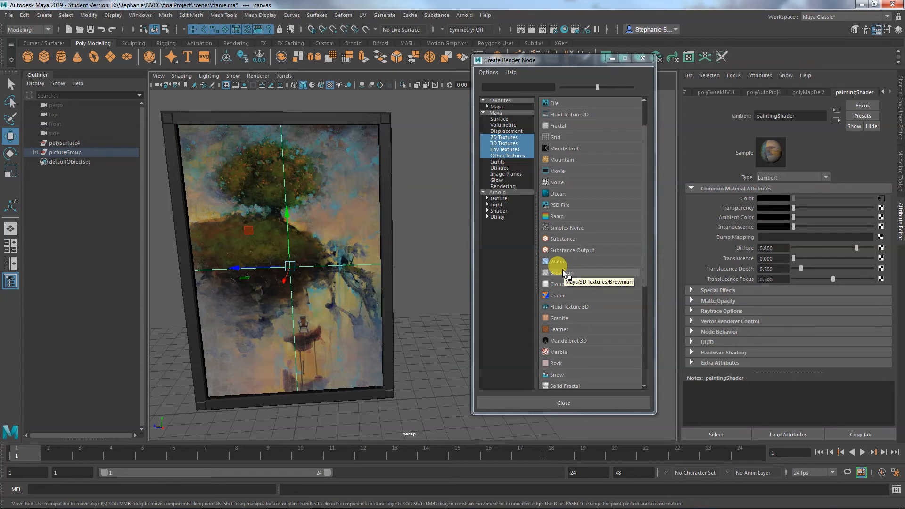
scroll(563, 273, "down", 4)
scroll(563, 272, "up", 5)
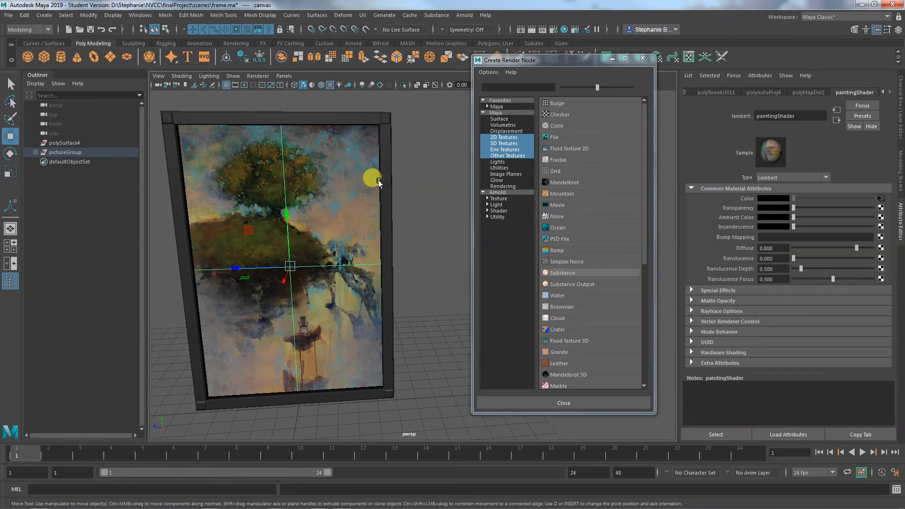
left_click(562, 161)
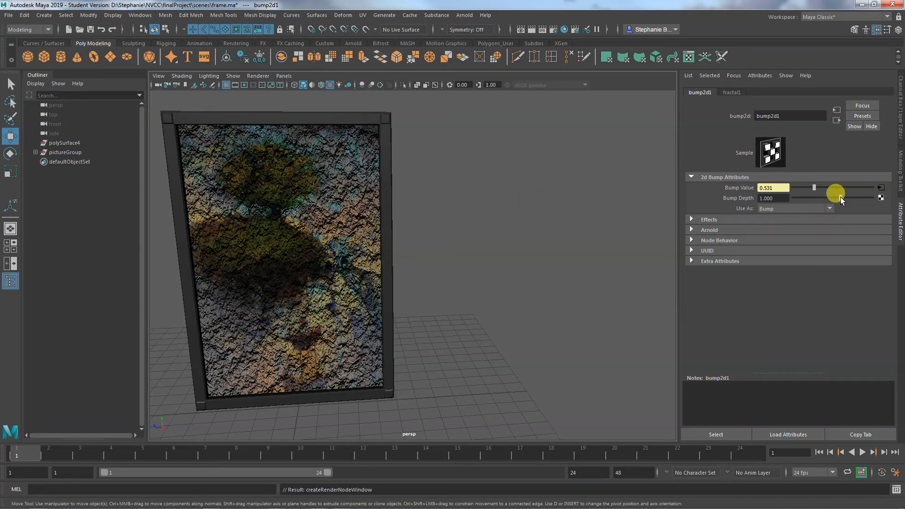
left_click_drag(842, 200, 839, 202)
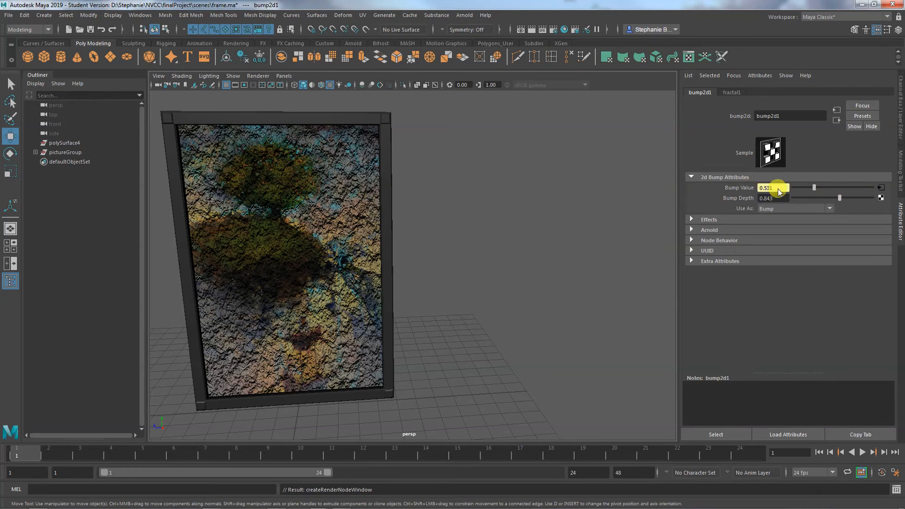
Step: Set the bump fractal's Ratio to 1.000, Frequency Ratio to 3.223 and Level Min to 1.054
left_click(881, 188)
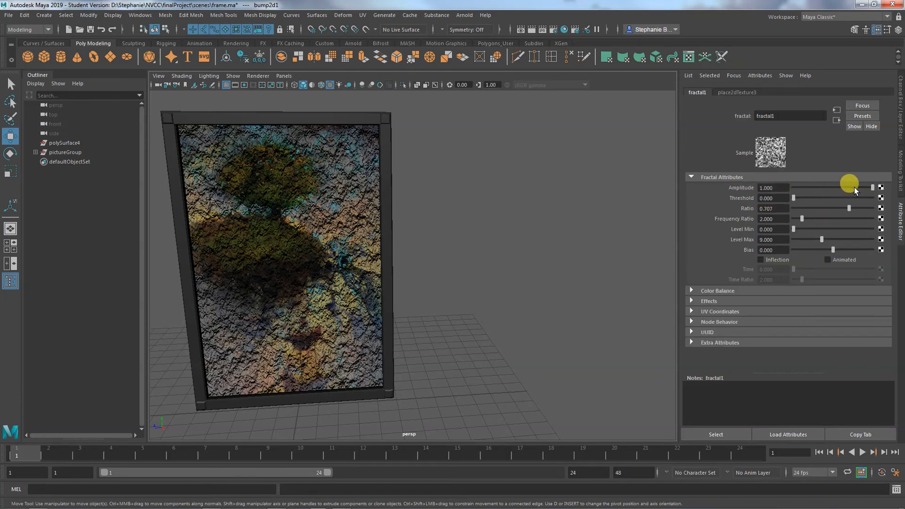
mouse_move(871, 188)
left_mouse_down()
mouse_move(817, 187)
mouse_move(873, 188)
left_mouse_up()
mouse_move(800, 200)
left_mouse_down()
mouse_move(828, 201)
mouse_move(793, 199)
left_mouse_up()
left_click_drag(849, 209, 886, 216)
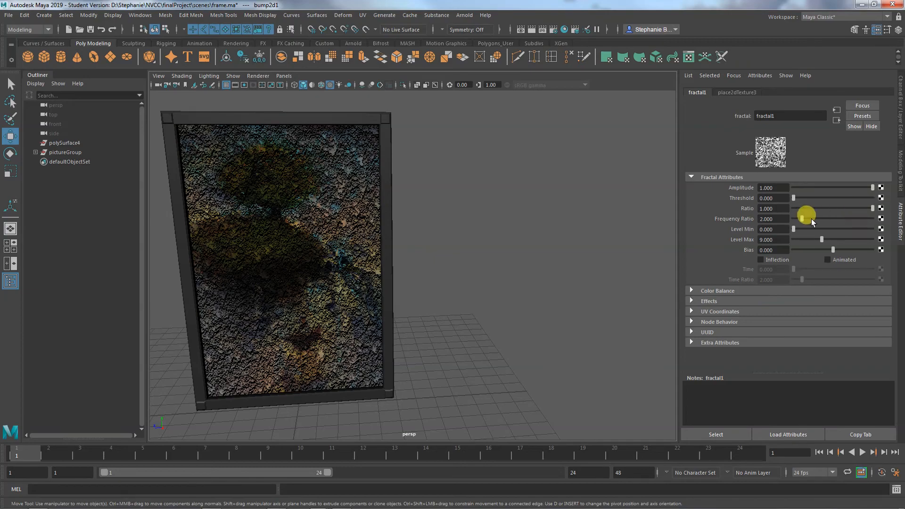
mouse_move(801, 219)
left_mouse_down()
mouse_move(836, 220)
mouse_move(813, 219)
left_mouse_up()
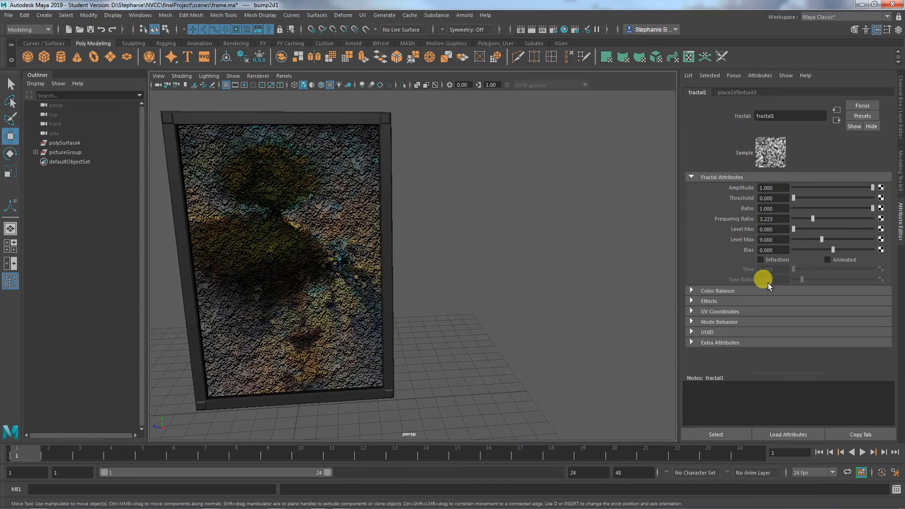
mouse_move(798, 228)
left_mouse_down()
mouse_move(827, 232)
mouse_move(796, 232)
left_mouse_up()
left_click(312, 177)
left_click(879, 234)
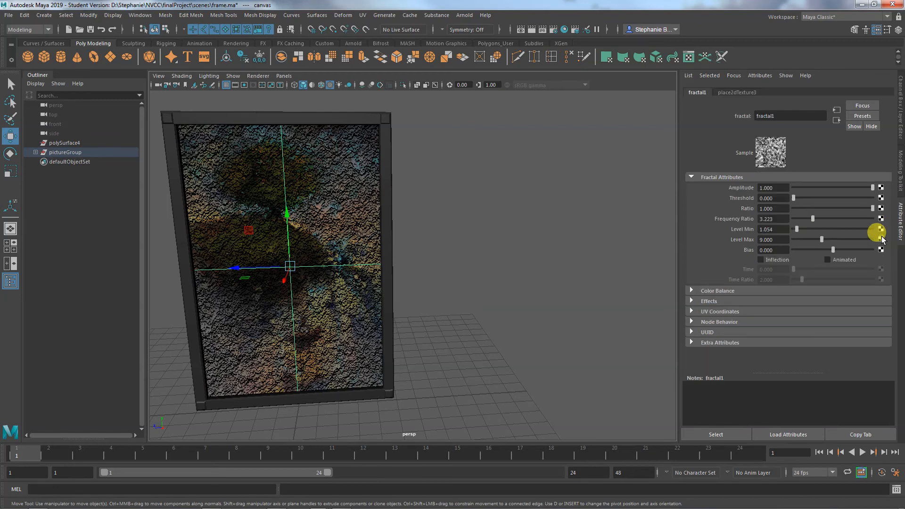
Step: Check the fractal's texture placement node, return to the bump node and lower its bump depth to 0.060
left_click(737, 93)
left_click(694, 93)
left_click(835, 110)
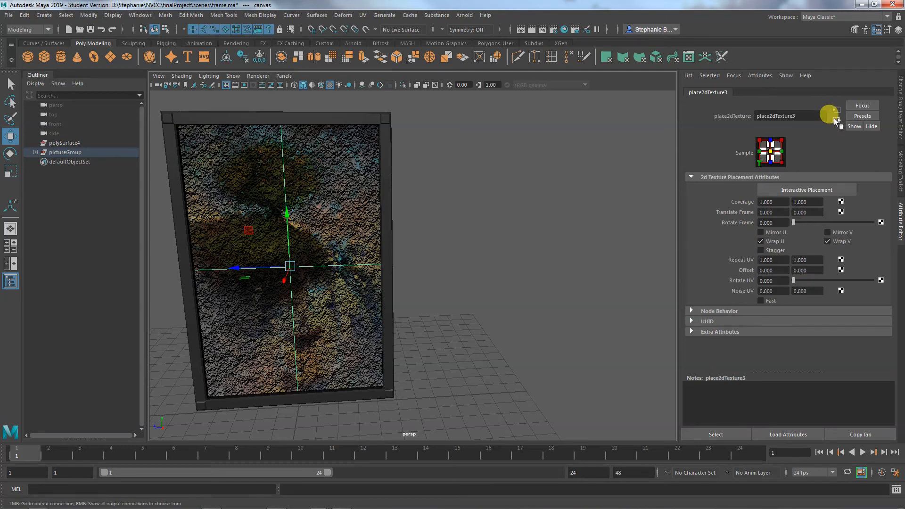
left_click(836, 120)
left_click(835, 120)
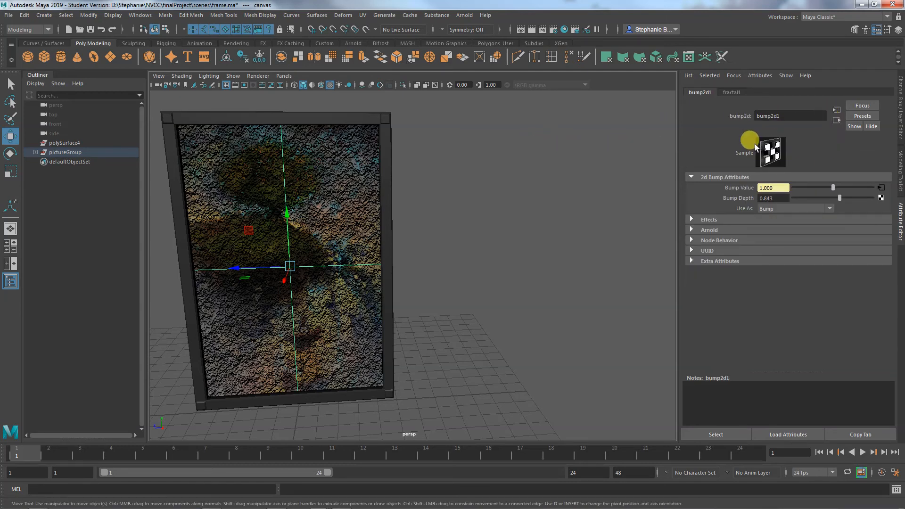
left_click(836, 110)
left_click(836, 110)
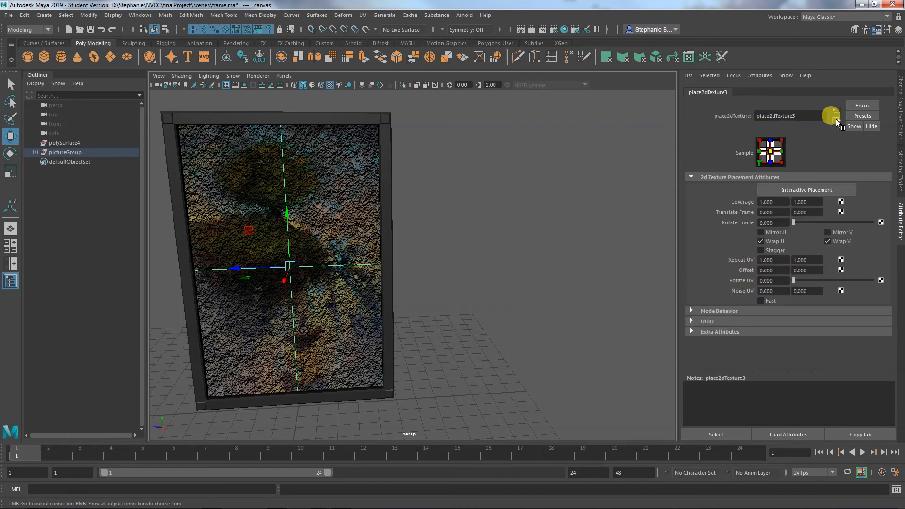
left_click(837, 120)
left_click(837, 120)
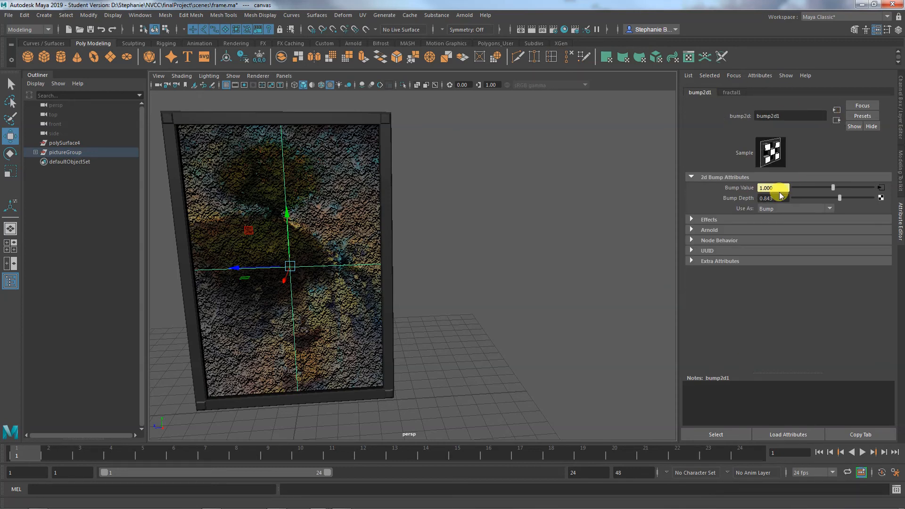
mouse_move(842, 202)
left_mouse_down()
mouse_move(793, 201)
mouse_move(833, 201)
left_mouse_up()
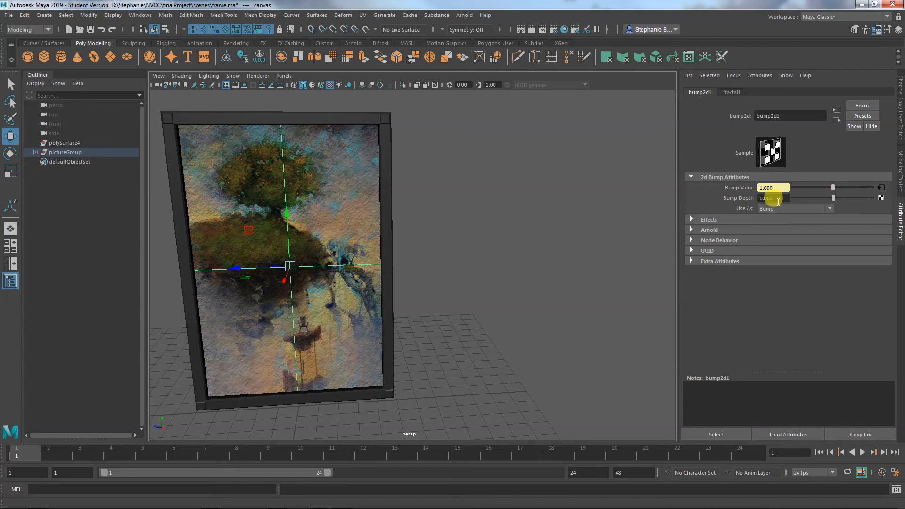
Step: Check the canvas bump up close and set the paintingShader's bump depth to 0.020
left_click(432, 293)
mouse_move(433, 292)
left_mouse_down("alt")
mouse_move(443, 316)
mouse_move(546, 294)
left_mouse_up("alt")
right_click_drag(432, 306, 608, 325, "alt")
middle_click_drag(513, 343, 520, 328, "alt")
left_click(520, 329)
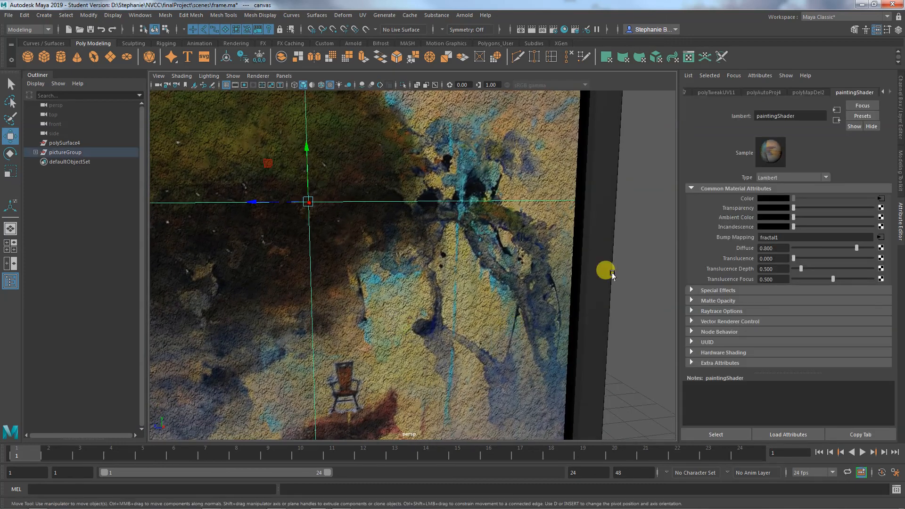
left_click(836, 121)
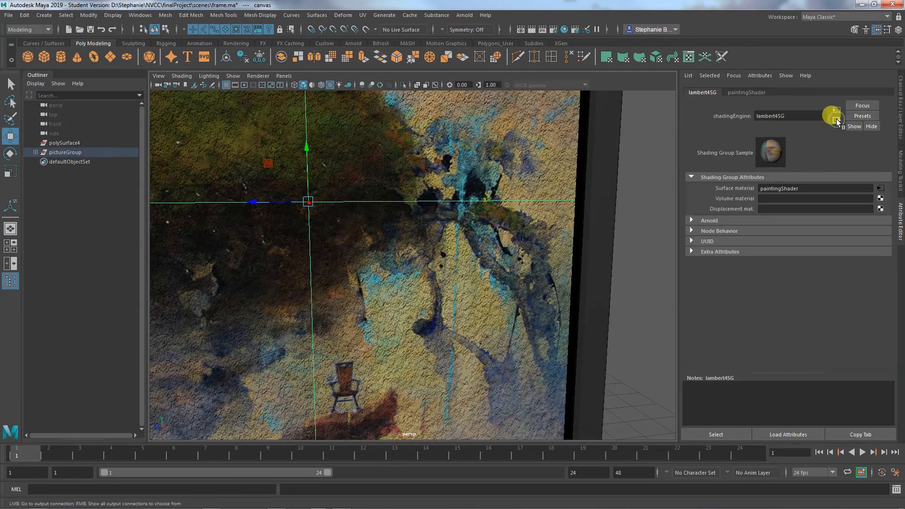
left_click(835, 111)
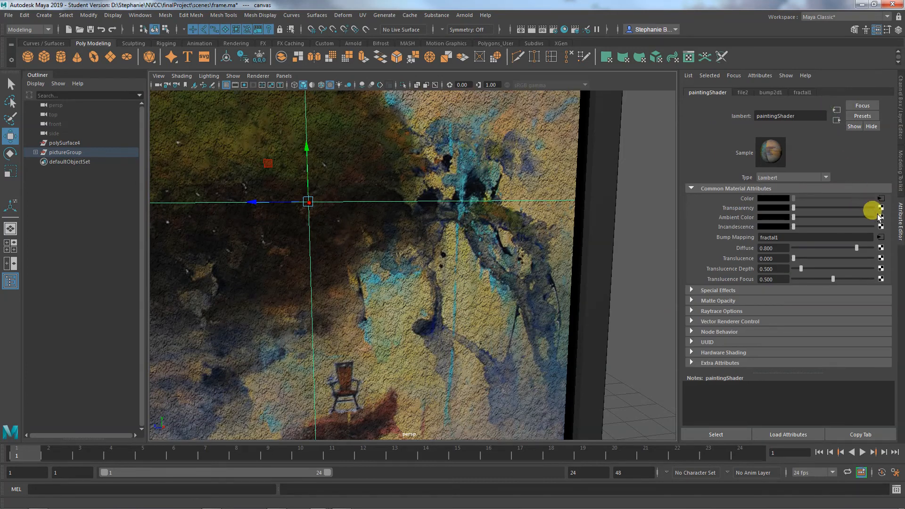
left_click(881, 239)
left_click(837, 121)
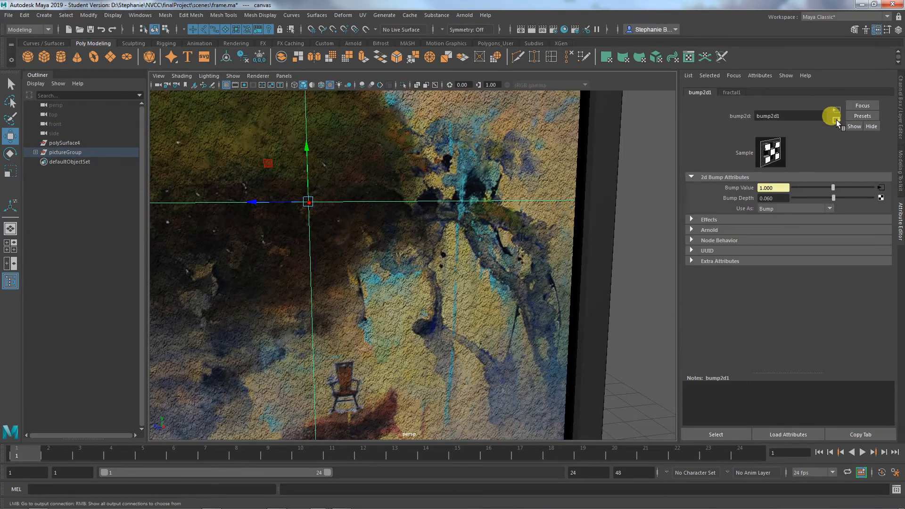
left_click(782, 198)
type(".0")
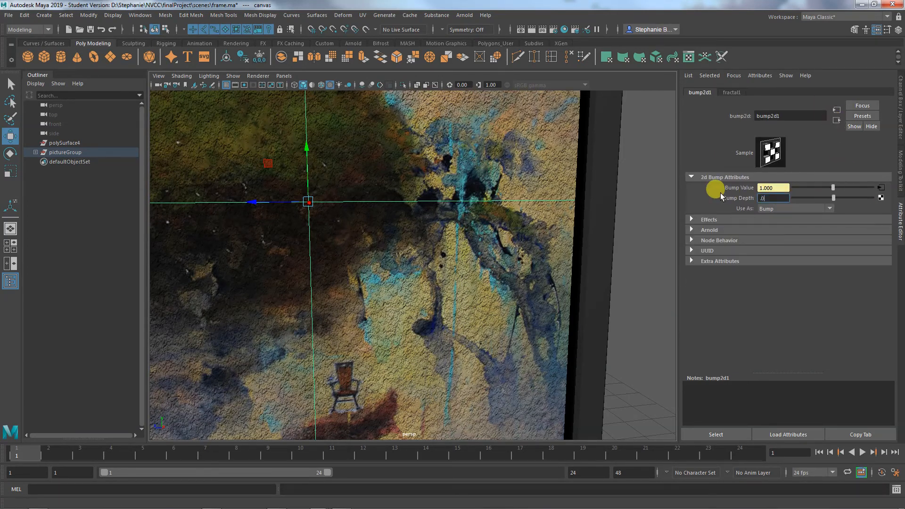
type("1")
key("Return")
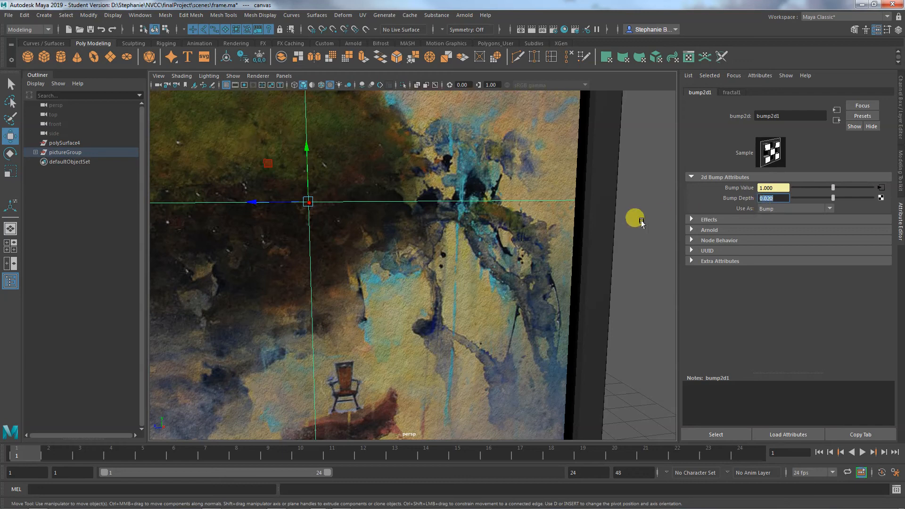
Step: Examine the canvas's bump texture around the painted tree from different angles
left_click_drag(414, 227, 416, 326, "alt")
right_click_drag(416, 325, 385, 293, "alt")
left_click_drag(384, 293, 475, 297, "alt")
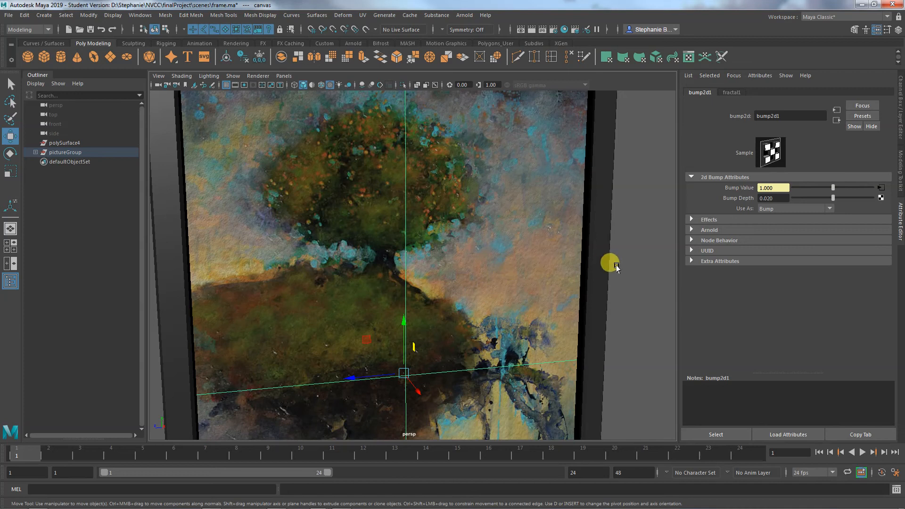
Step: Raise the canvas's bump depth to 0.030 and check the whole framed painting
left_click(788, 198)
left_click_drag(787, 198, 766, 199)
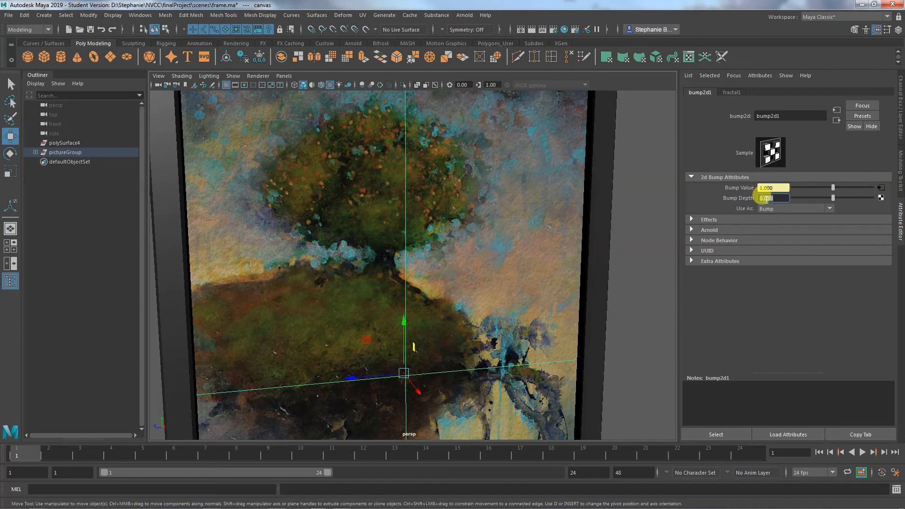
type("30")
type("0")
key("Return")
mouse_move(564, 276)
left_mouse_down("alt")
mouse_move(495, 295)
mouse_move(476, 290)
mouse_move(507, 289)
mouse_move(409, 323)
mouse_move(455, 319)
mouse_move(448, 231)
mouse_move(472, 238)
left_mouse_up("alt")
Step: Review how the paintingShader's bump mapping is connected by checking its fractal texture settings and the bump node
left_click(413, 196)
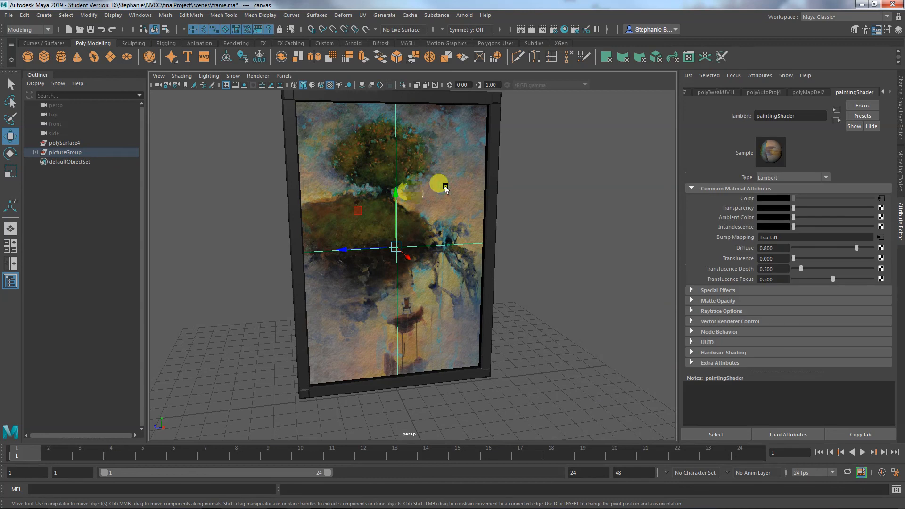
left_click(881, 240)
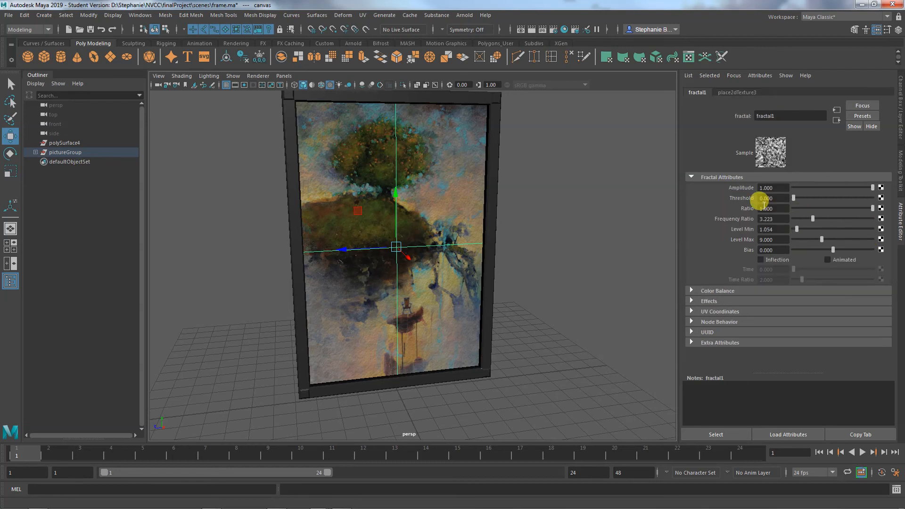
left_click(836, 120)
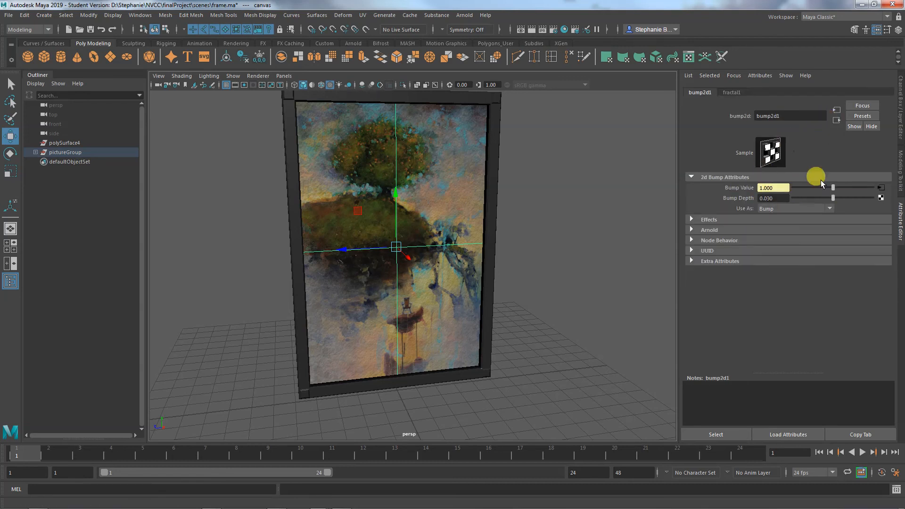
left_click(881, 187)
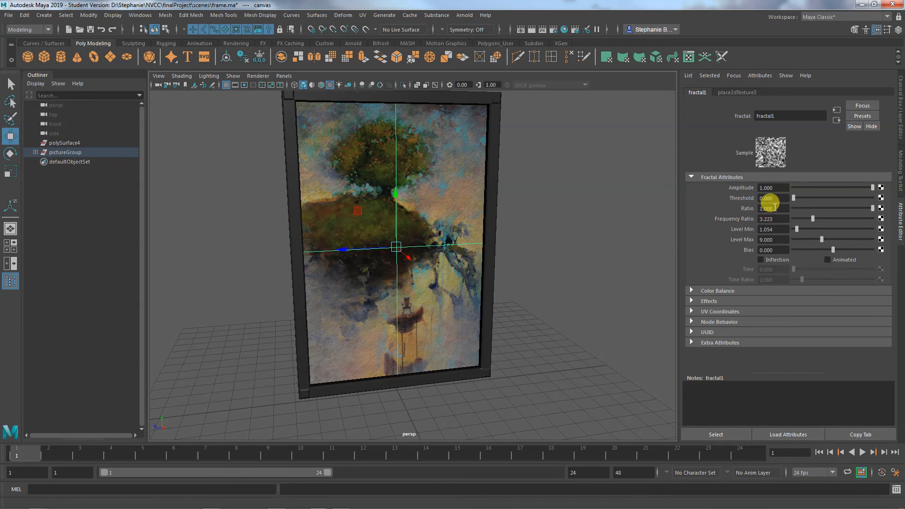
left_click(837, 120)
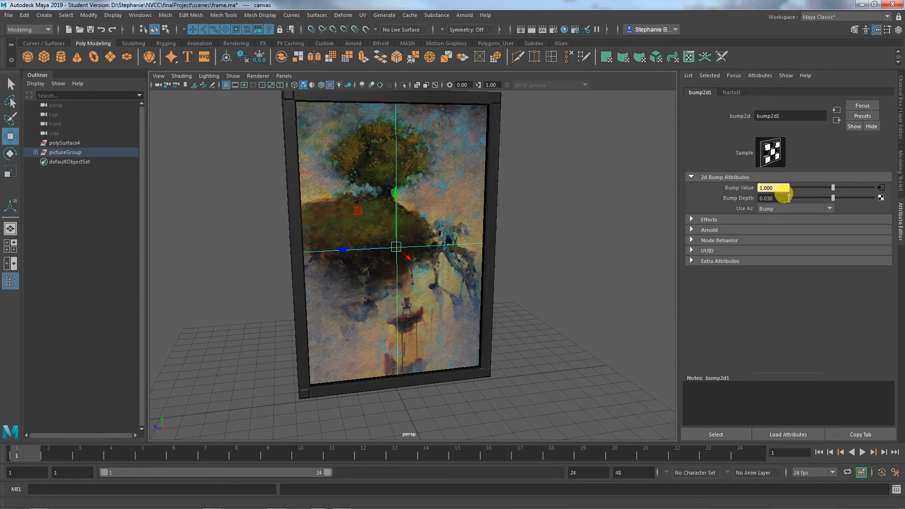
Step: Check the canvas bump up close and lower its bump depth to 0.020
left_click_drag(489, 300, 426, 311, "alt")
right_click_drag(426, 312, 613, 311, "alt")
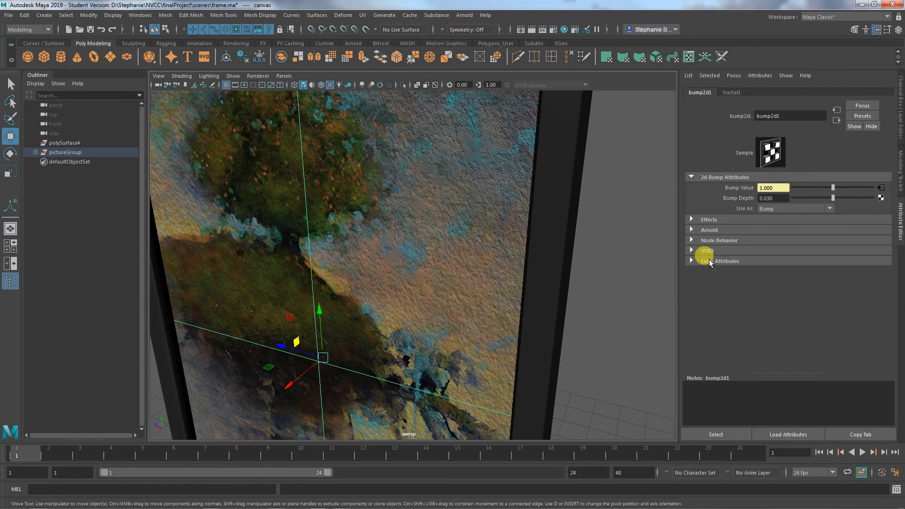
left_click(758, 198)
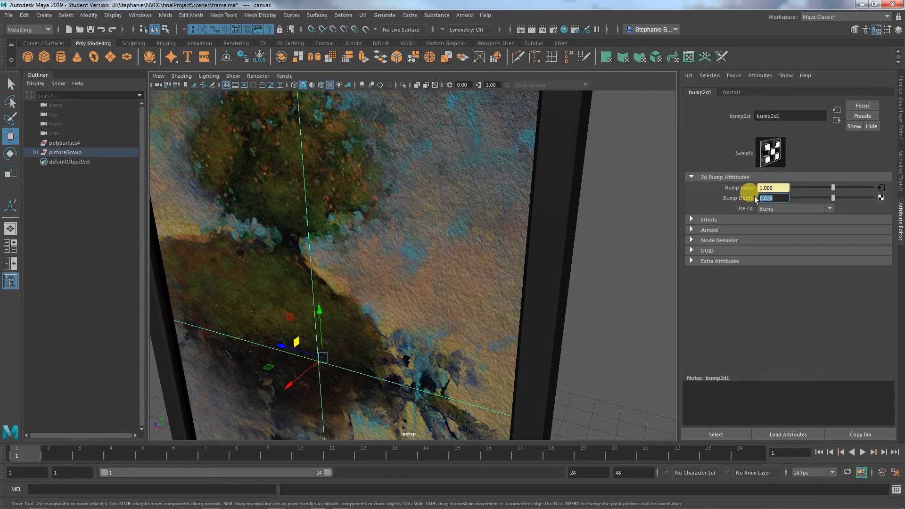
Step: Examine the painting's bump texture from several angles and distances
mouse_move(582, 268)
left_mouse_down("alt")
mouse_move(528, 290)
mouse_move(521, 281)
mouse_move(611, 271)
mouse_move(590, 262)
left_mouse_up("alt")
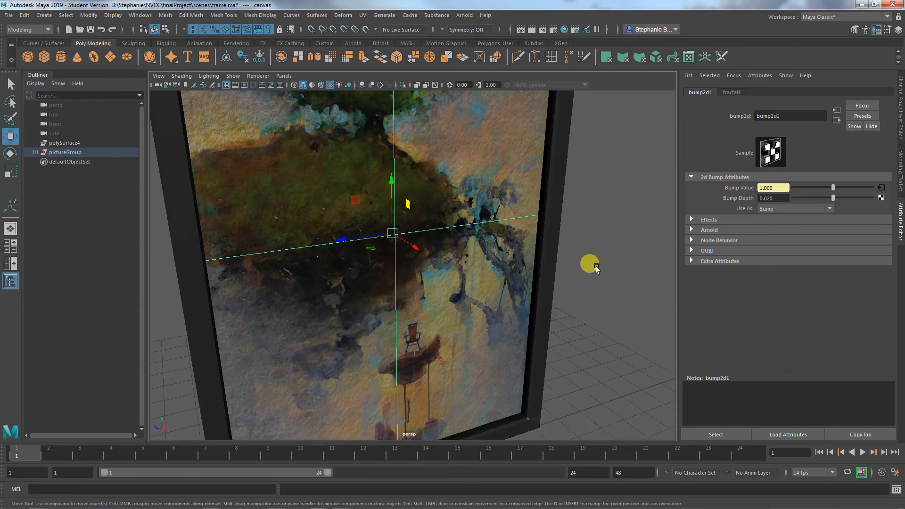
right_click_drag(594, 265, 561, 305, "alt")
left_click_drag(561, 305, 575, 337, "alt")
right_click_drag(575, 338, 541, 327, "alt")
left_click_drag(541, 327, 558, 351, "alt")
right_click_drag(481, 340, 556, 337, "alt")
middle_click_drag(308, 225, 454, 325, "alt")
Step: Examine the dark frame mesh around the painting from the side, above and front, leaving nothing selected
left_click(391, 264)
left_click_drag(450, 295, 371, 236, "alt")
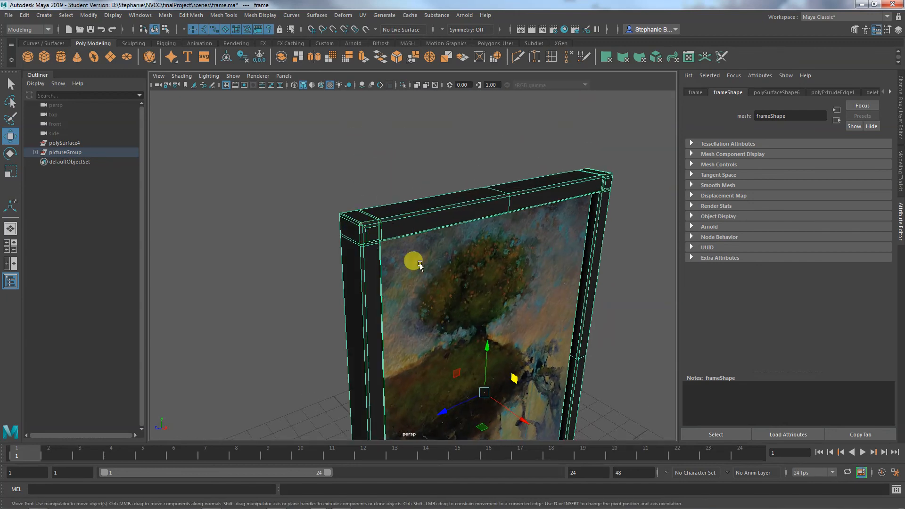
mouse_move(420, 267)
left_mouse_down("alt")
mouse_move(368, 309)
mouse_move(410, 310)
mouse_move(281, 285)
mouse_move(276, 275)
mouse_move(354, 237)
left_mouse_up("alt")
left_click(281, 286)
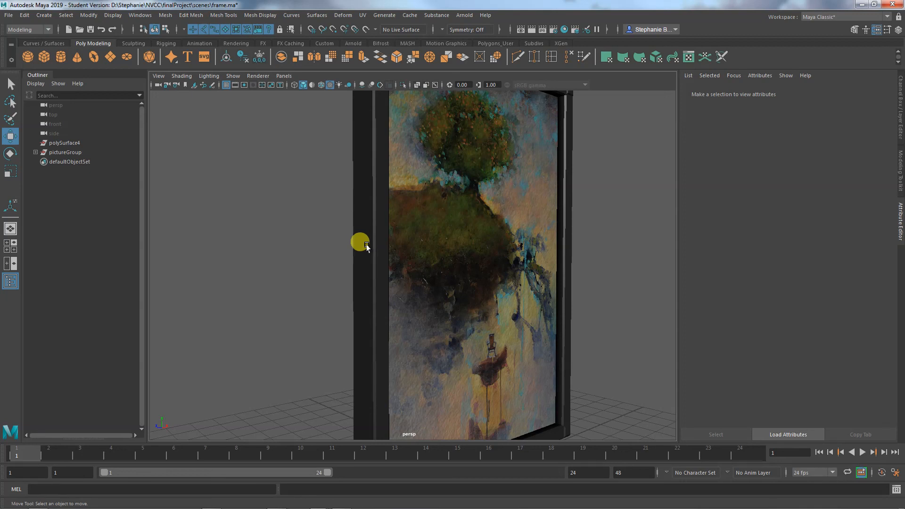
mouse_move(514, 310)
left_mouse_down("alt")
mouse_move(458, 372)
mouse_move(463, 337)
mouse_move(496, 331)
left_mouse_up("alt")
right_click_drag(512, 314, 449, 310, "alt")
left_click_drag(505, 359, 525, 347, "alt")
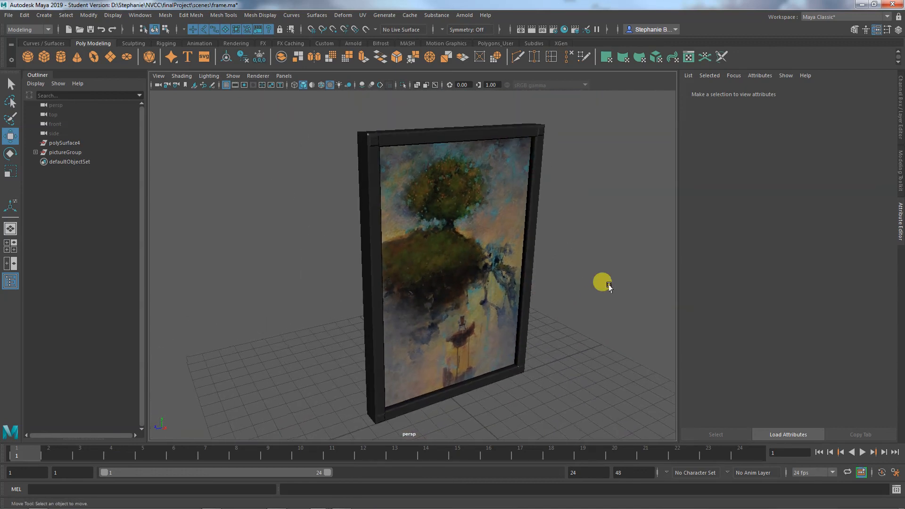
left_click_drag(608, 285, 418, 233, "alt")
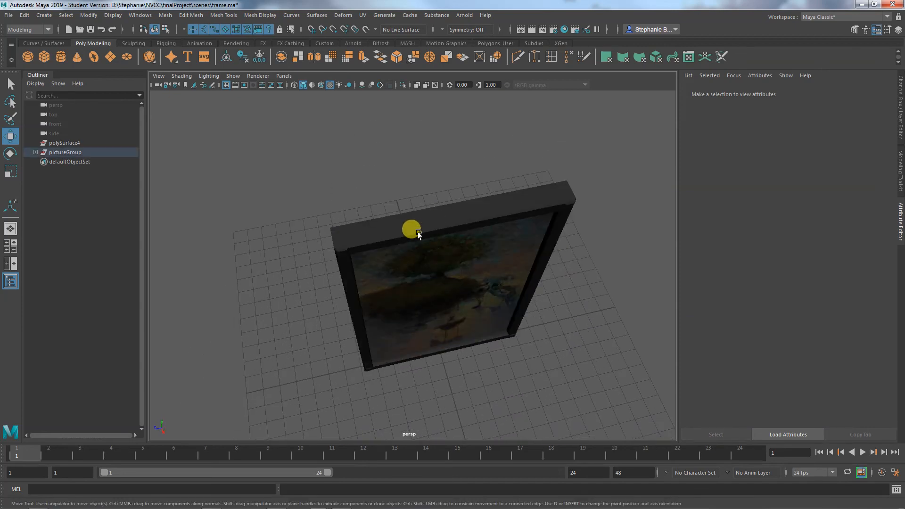
left_click(419, 233)
left_click_drag(471, 303, 579, 269, "alt")
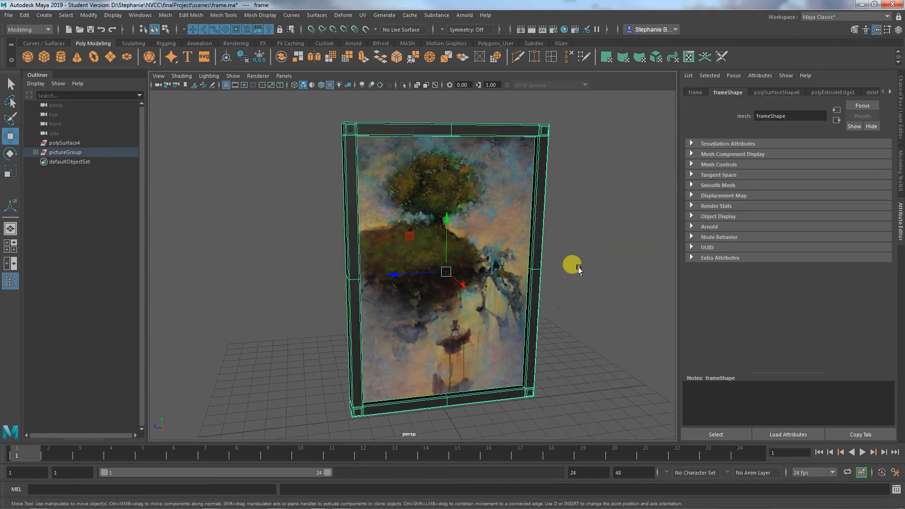
left_click(579, 269)
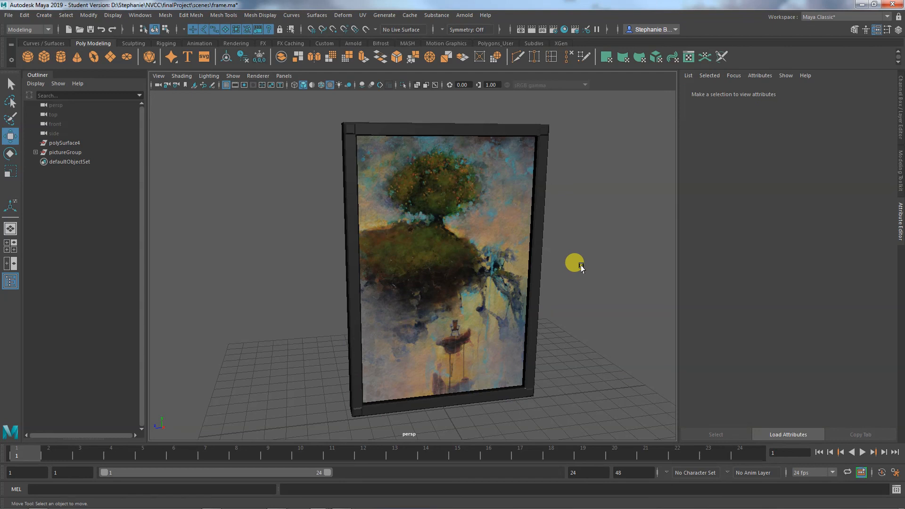
mouse_move(576, 269)
left_mouse_down("alt")
mouse_move(575, 259)
mouse_move(570, 285)
mouse_move(581, 285)
left_mouse_up("alt")
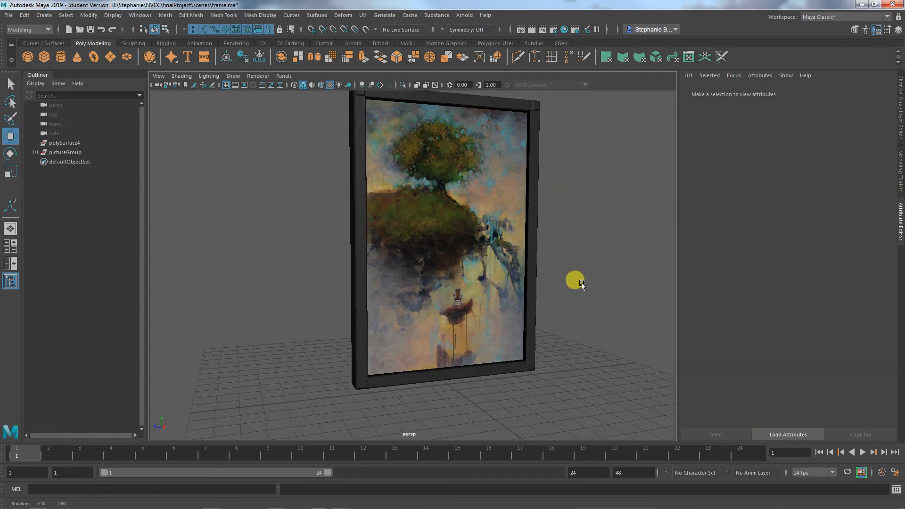